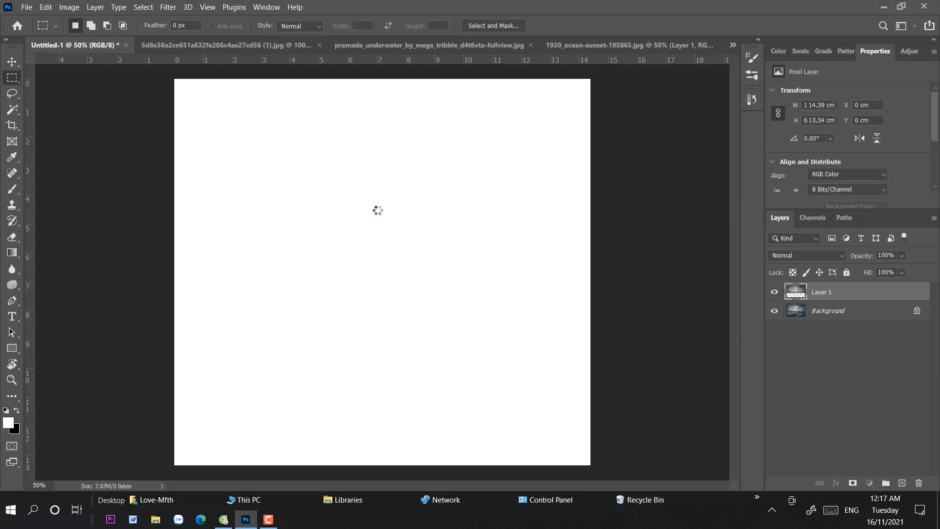
# Step: Bring the ocean sunset image into the blank document and position it across the upper half of the canvas
pyautogui.press('v')
pyautogui.moveTo(417, 278); pyautogui.dragTo(422, 200)
pyautogui.click(12, 173)
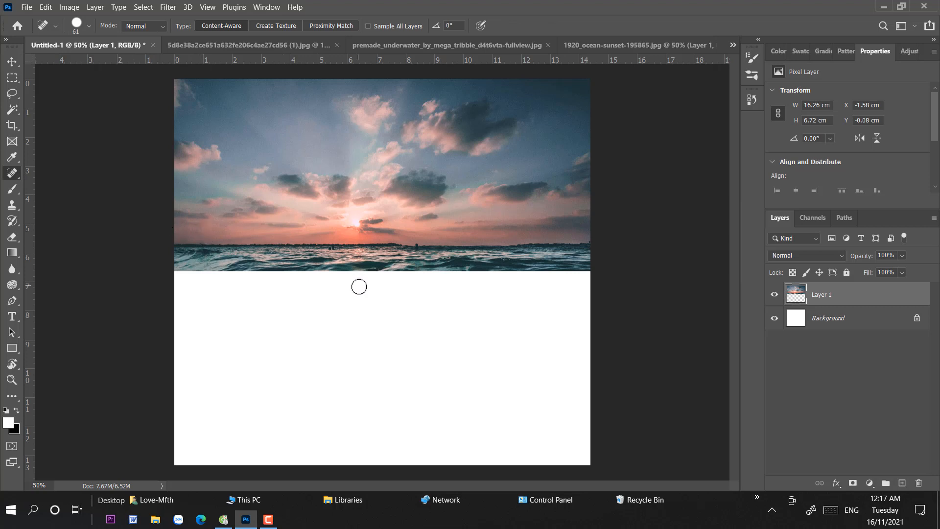
pyautogui.click(417, 245)
# Step: Copy the water portion below the horizon from the underwater image to a new layer and bring it into the sunset composition
pyautogui.click(440, 45)
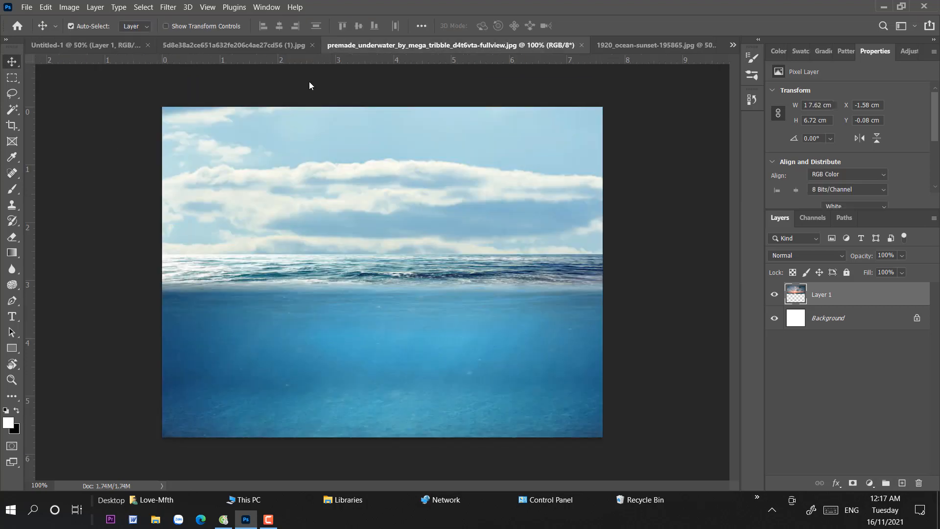
pyautogui.click(12, 78)
pyautogui.moveTo(161, 259); pyautogui.dragTo(632, 434)
pyautogui.hotkey('ctrl', 'j')
pyautogui.moveTo(812, 292); pyautogui.dragTo(353, 419)
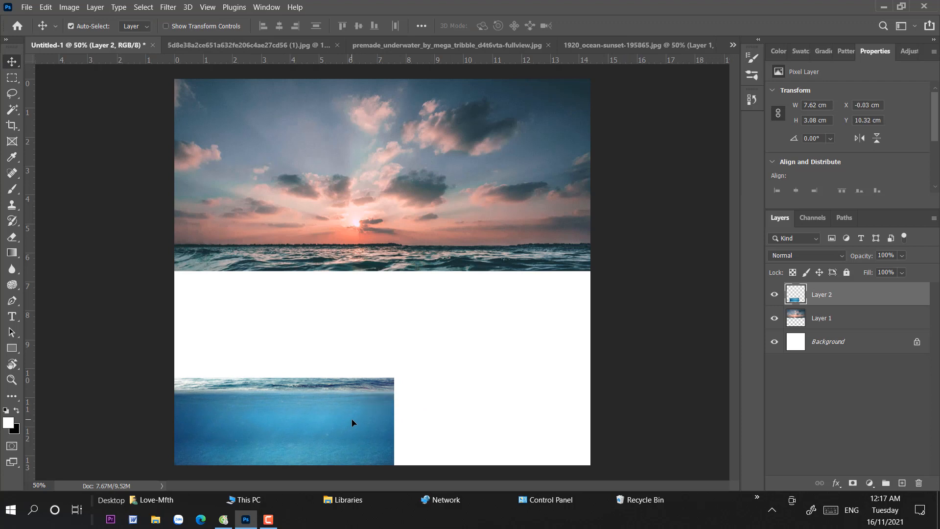
# Step: Enlarge the underwater layer to about 17.3 × 6.99 cm so it fills the lower canvas and overlaps the sunset's waves
pyautogui.hotkey('ctrl', 't')
pyautogui.moveTo(394, 379); pyautogui.dragTo(590, 298)
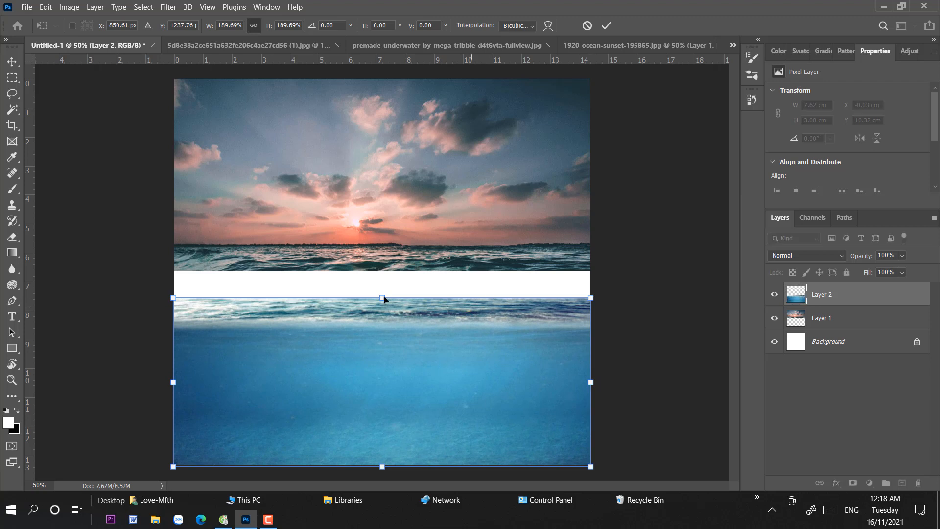
pyautogui.moveTo(381, 297); pyautogui.dragTo(381, 265)
pyautogui.press('Return')
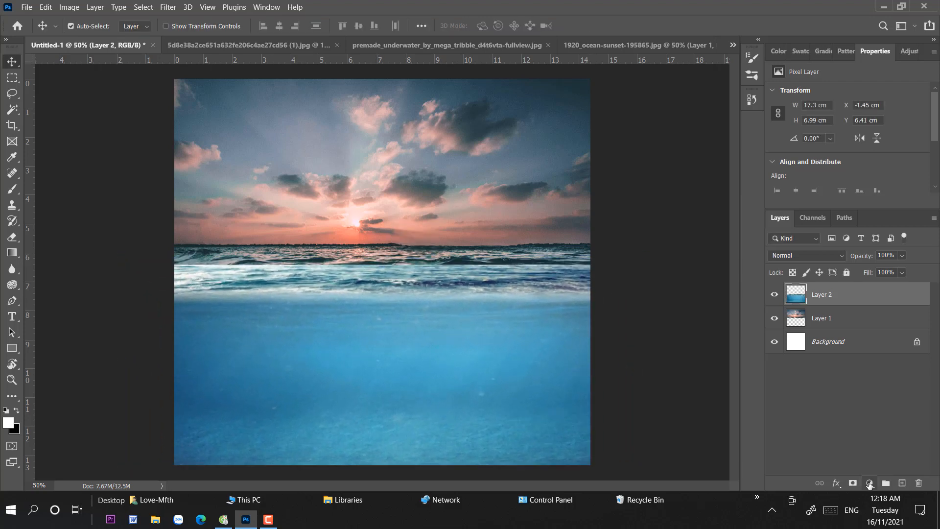
# Step: Add clipped Color Balance and Brightness/Contrast adjustments to the underwater layer, setting brightness to -112 and contrast to 33
pyautogui.click(870, 483)
pyautogui.click(870, 375)
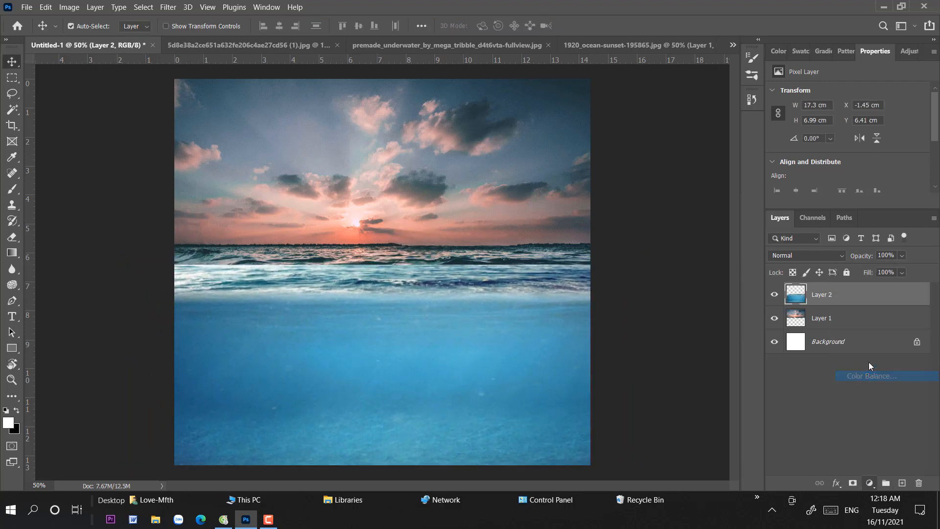
pyautogui.moveTo(831, 161); pyautogui.dragTo(792, 127)
pyautogui.click(869, 483)
pyautogui.click(861, 306)
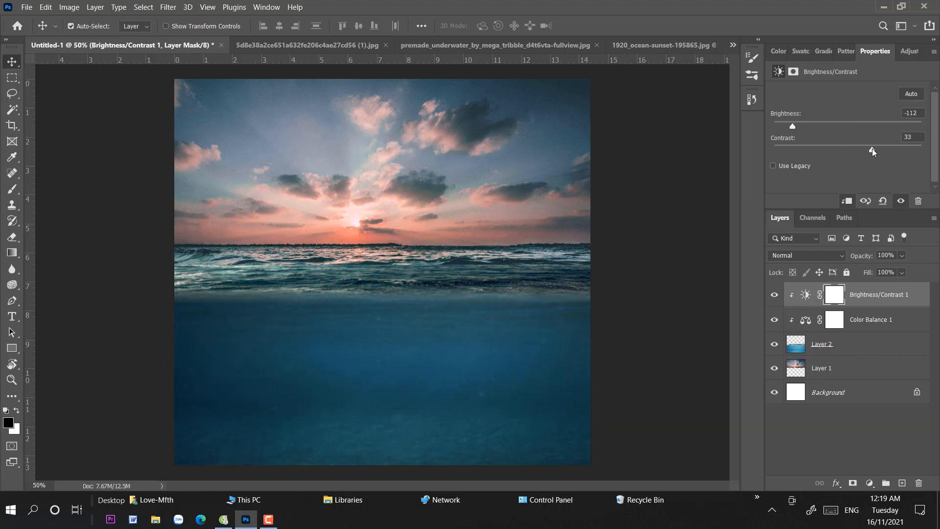
# Step: Add a layer mask to the underwater layer and draw a gradient on it across the waterline to blend it with the sunset's waves
pyautogui.click(861, 345)
pyautogui.click(852, 482)
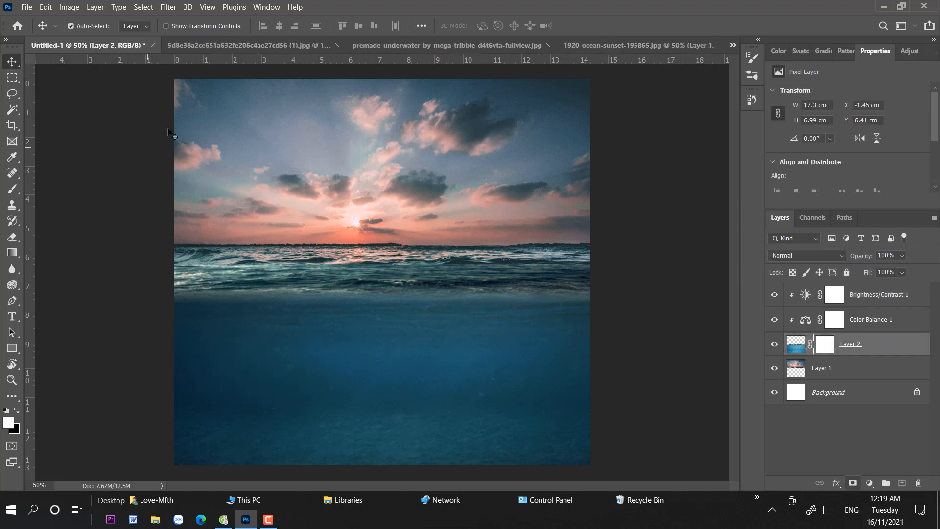
pyautogui.press('g')
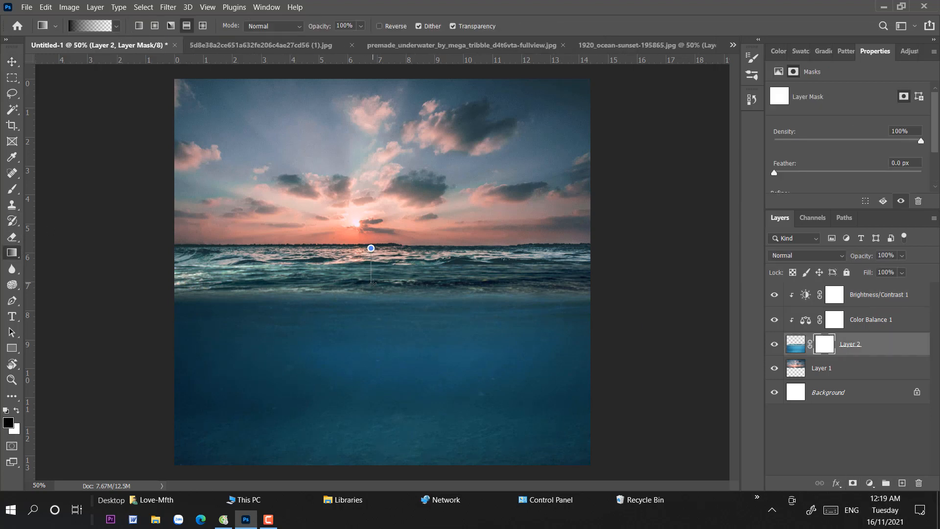
pyautogui.moveTo(373, 283); pyautogui.dragTo(387, 282)
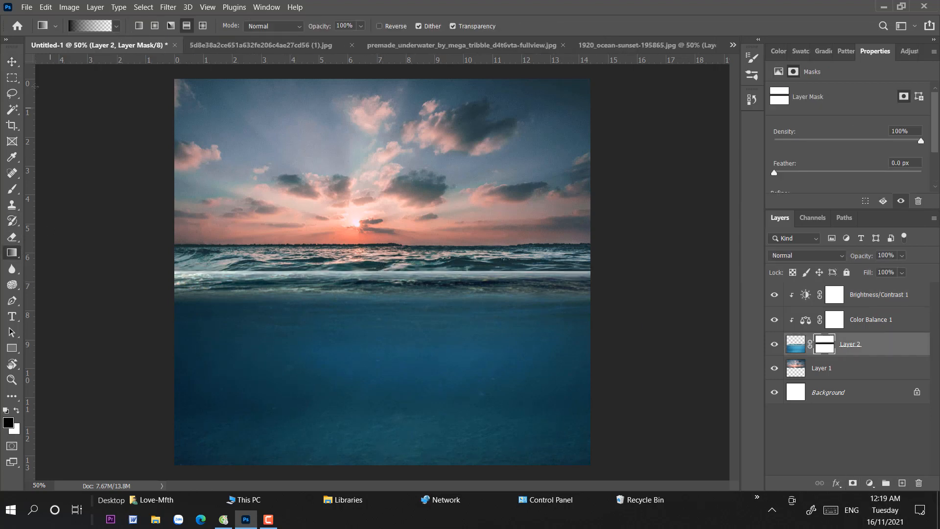
# Step: Move the sunset layer down to meet the underwater layer and enlarge it to about 17.06 × 7.05 cm to cover the canvas top
pyautogui.press('v')
pyautogui.moveTo(445, 209); pyautogui.dragTo(445, 218)
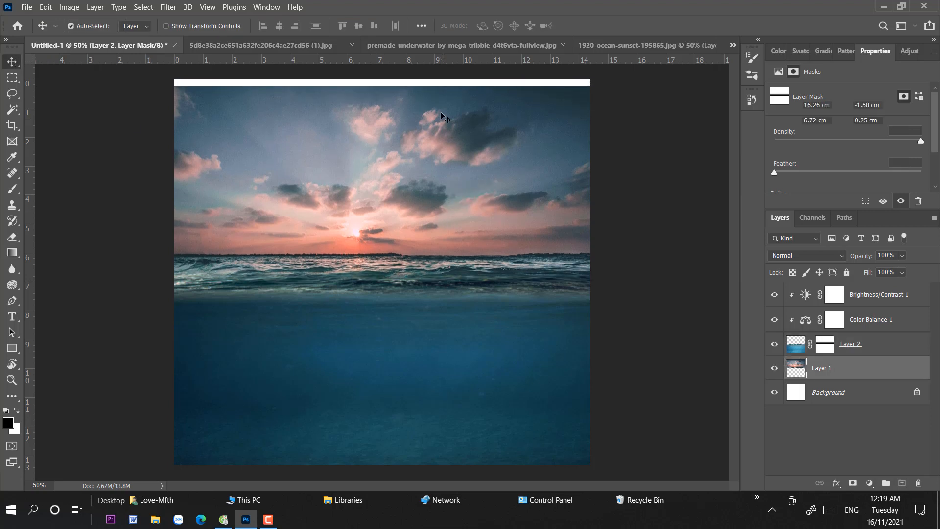
pyautogui.hotkey('ctrl', 't')
pyautogui.moveTo(600, 86); pyautogui.dragTo(620, 78)
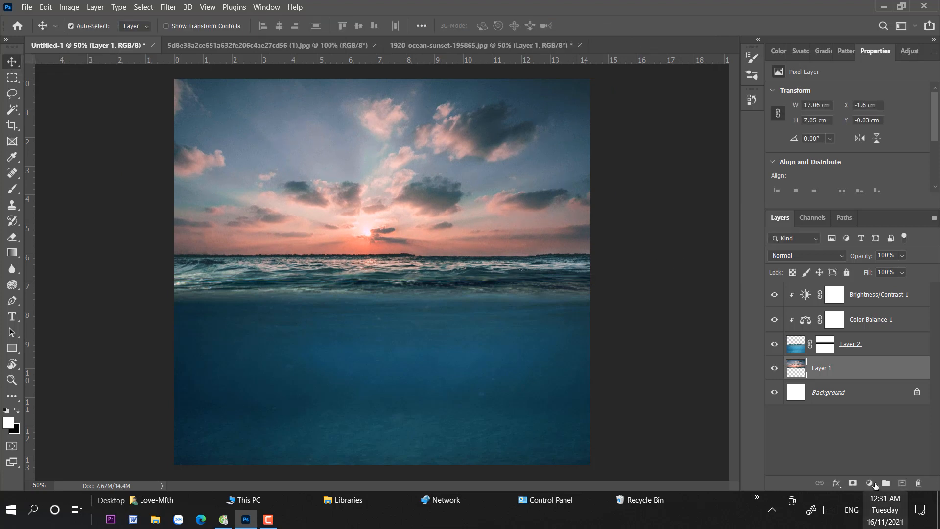
# Step: Add a clipped Color Balance adjustment to the sunset layer, shifting its midtones slightly toward blue, cyan and magenta
pyautogui.click(870, 483)
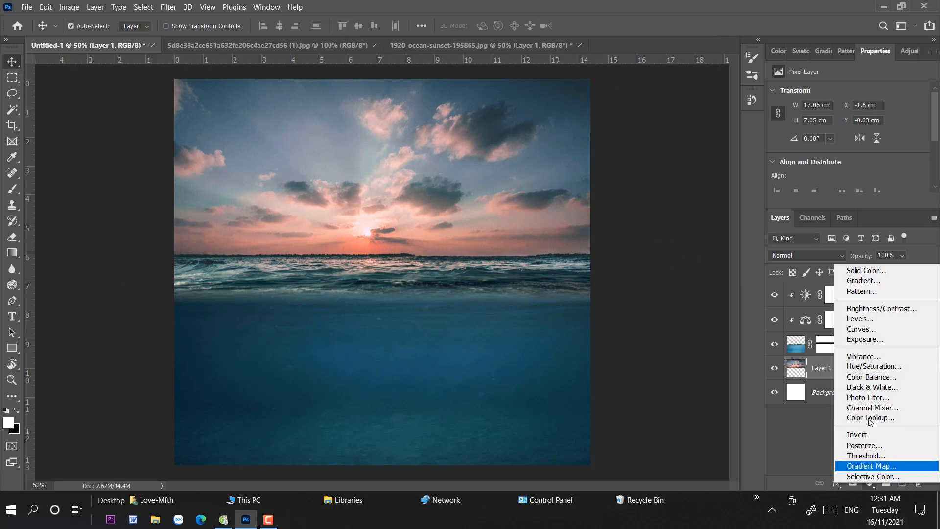
pyautogui.click(871, 376)
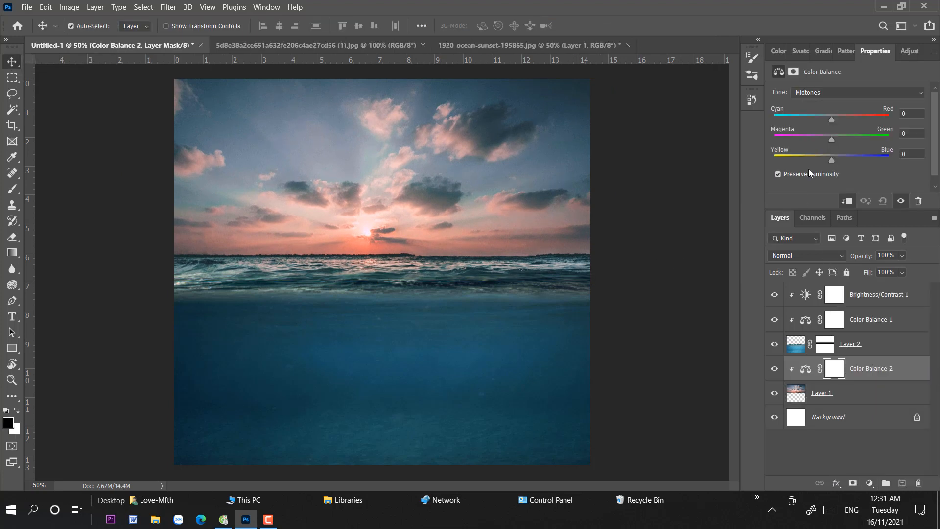
pyautogui.moveTo(831, 159); pyautogui.dragTo(839, 159)
pyautogui.moveTo(832, 119); pyautogui.dragTo(822, 119)
pyautogui.moveTo(831, 140); pyautogui.dragTo(828, 140)
# Step: Reduce the green shift in the midtones of the underwater layer's Color Balance adjustment
pyautogui.click(676, 142)
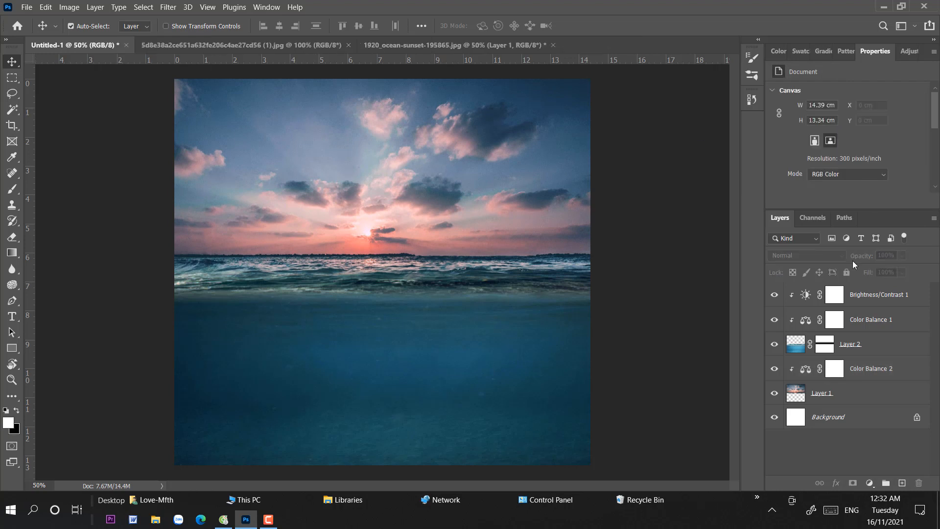
pyautogui.doubleClick(881, 324)
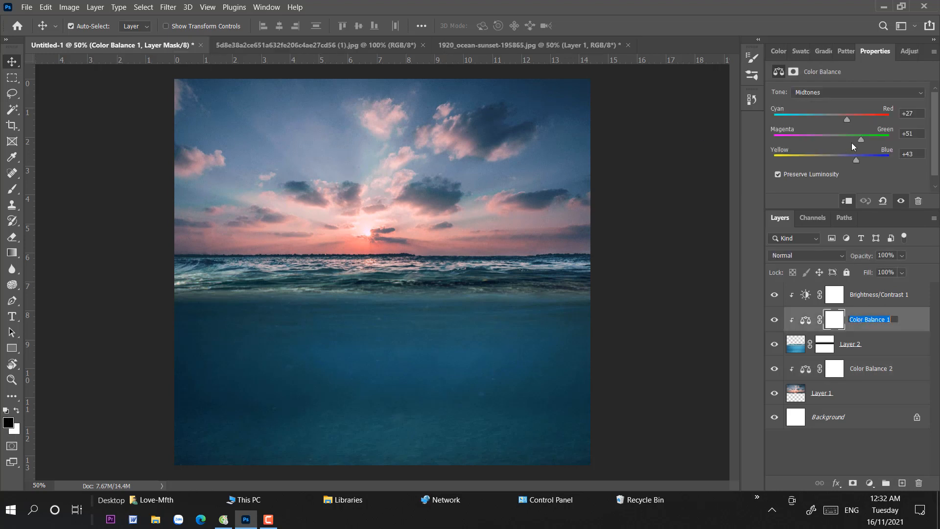
pyautogui.moveTo(860, 140); pyautogui.dragTo(850, 139)
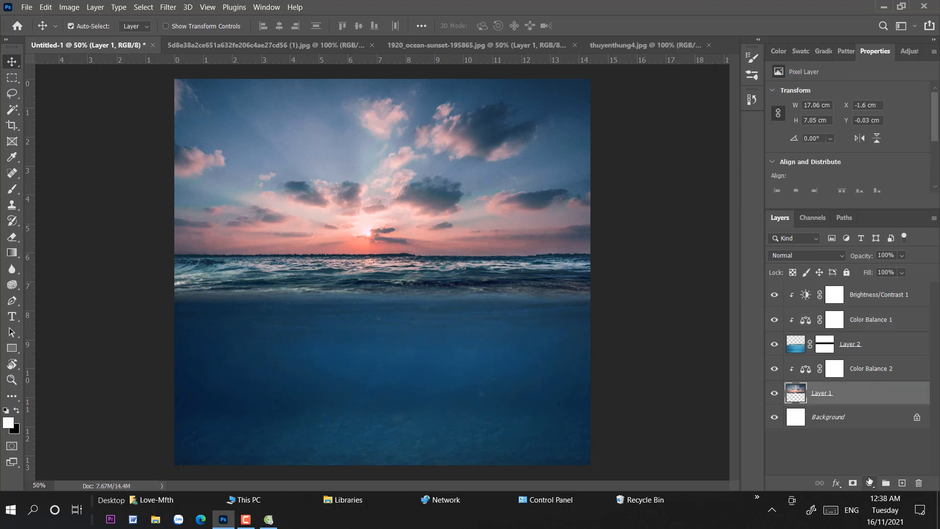
# Step: Add a clipped Brightness/Contrast adjustment to the sunset layer and lower its brightness
pyautogui.click(870, 482)
pyautogui.click(879, 305)
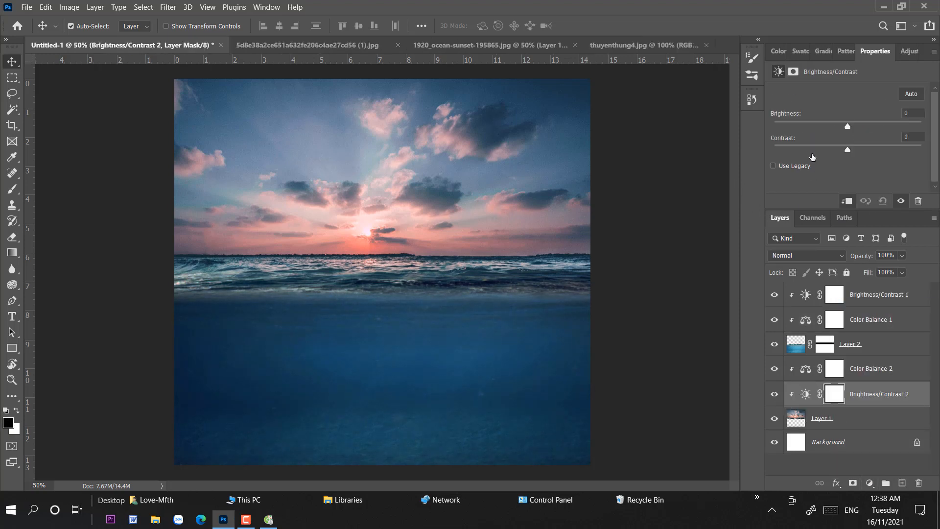
pyautogui.moveTo(845, 123)
pyautogui.mouseDown()
pyautogui.moveTo(860, 149)
pyautogui.moveTo(829, 128)
pyautogui.mouseUp()
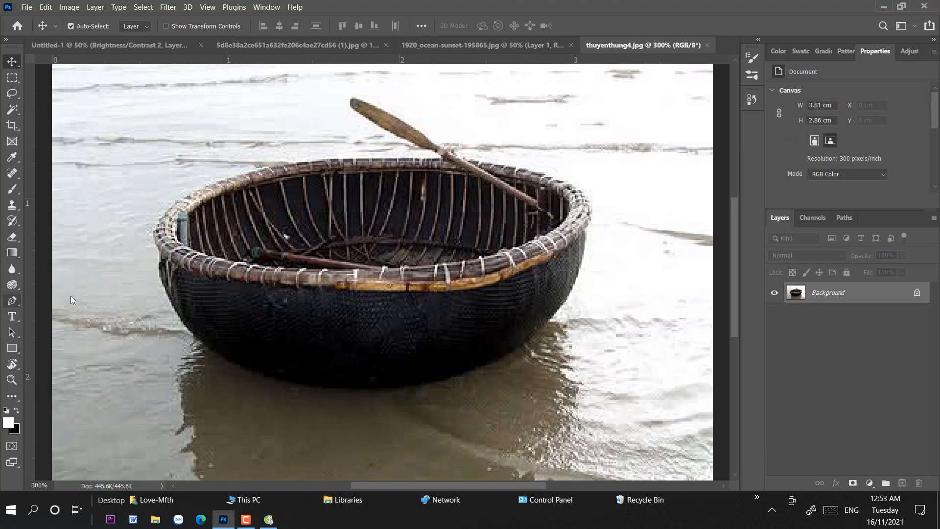
# Step: Trace the basket boat in thuyenthung4.jpg with the Pen tool, including its oar and some of the water beneath the hull
pyautogui.click(12, 301)
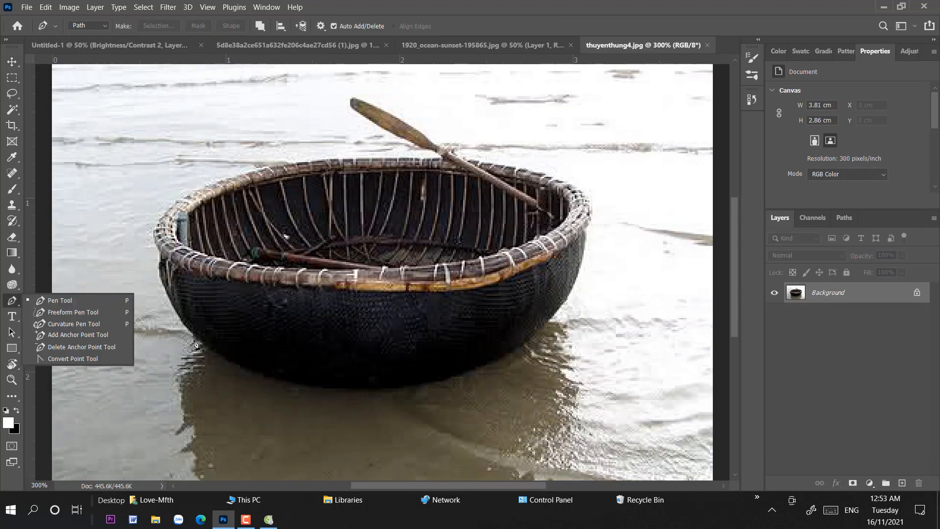
pyautogui.click(59, 299)
pyautogui.click(548, 319)
pyautogui.keyDown('alt'); pyautogui.click(580, 263); pyautogui.keyUp('alt')
pyautogui.moveTo(580, 264); pyautogui.dragTo(490, 162)
pyautogui.click(585, 231)
pyautogui.keyDown('alt'); pyautogui.click(580, 189); pyautogui.keyUp('alt')
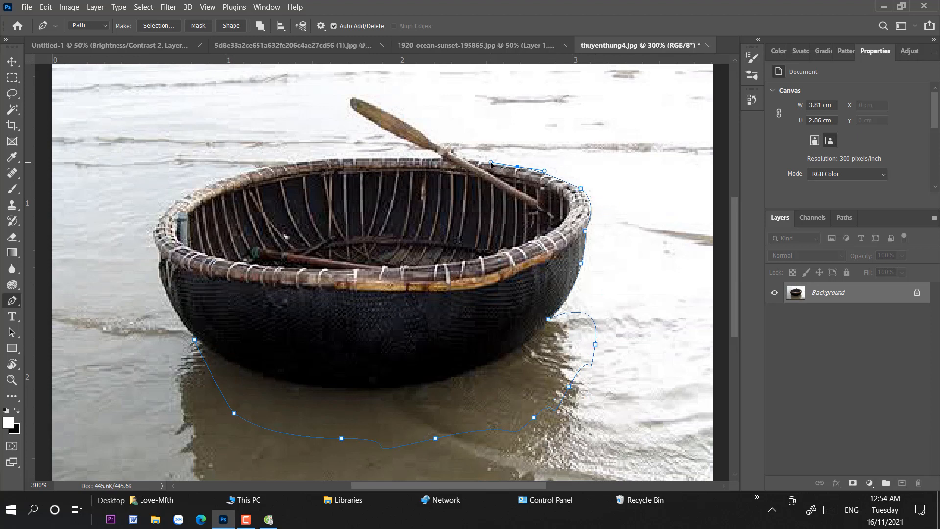
pyautogui.click(465, 159)
pyautogui.click(206, 186)
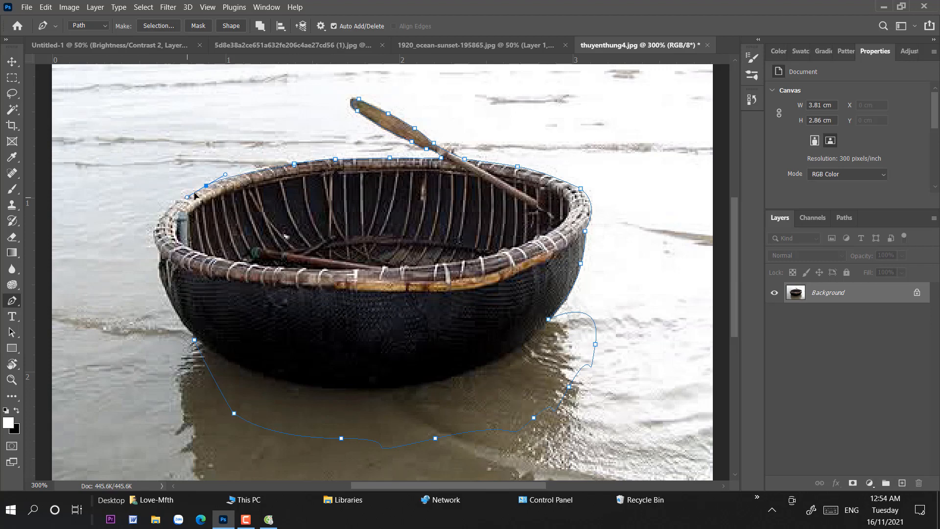
pyautogui.moveTo(157, 226); pyautogui.dragTo(150, 253)
pyautogui.keyDown('alt'); pyautogui.click(157, 227); pyautogui.keyUp('alt')
# Step: Copy the traced boat to its own layer and bring it into the sea composition above all other layers
pyautogui.hotkey('ctrl', 'Return')
pyautogui.hotkey('ctrl', 'j')
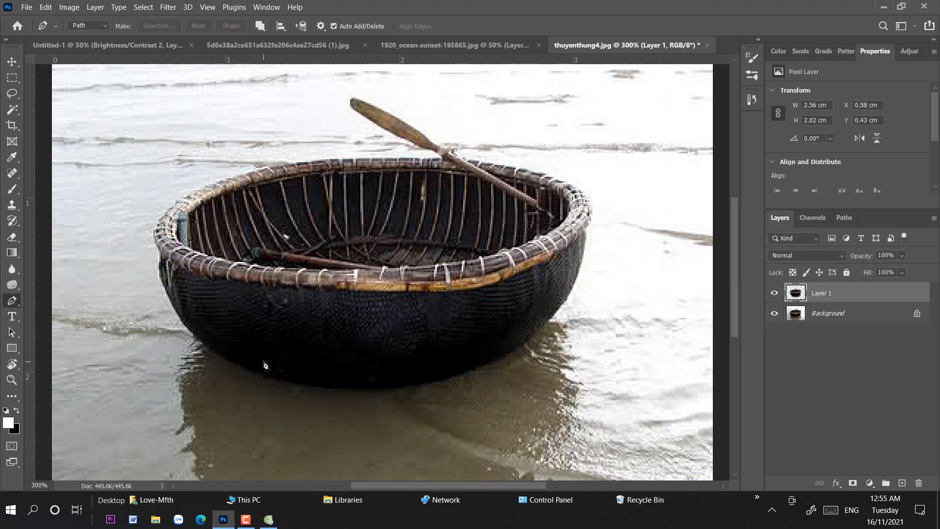
pyautogui.moveTo(860, 293); pyautogui.dragTo(349, 240)
pyautogui.moveTo(871, 393); pyautogui.dragTo(871, 288)
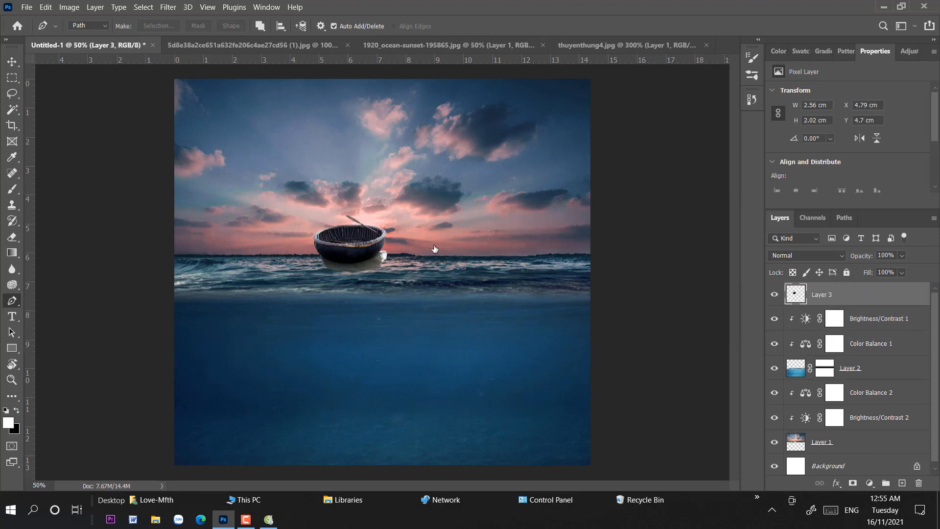
# Step: Scale the boat to about 174%, 4.46 × 3.51 cm, and position it on the waterline near the middle of the canvas
pyautogui.press('v')
pyautogui.moveTo(362, 250); pyautogui.dragTo(373, 267)
pyautogui.hotkey('ctrl', 't')
pyautogui.moveTo(406, 233); pyautogui.dragTo(453, 195)
pyautogui.moveTo(395, 263); pyautogui.dragTo(376, 274)
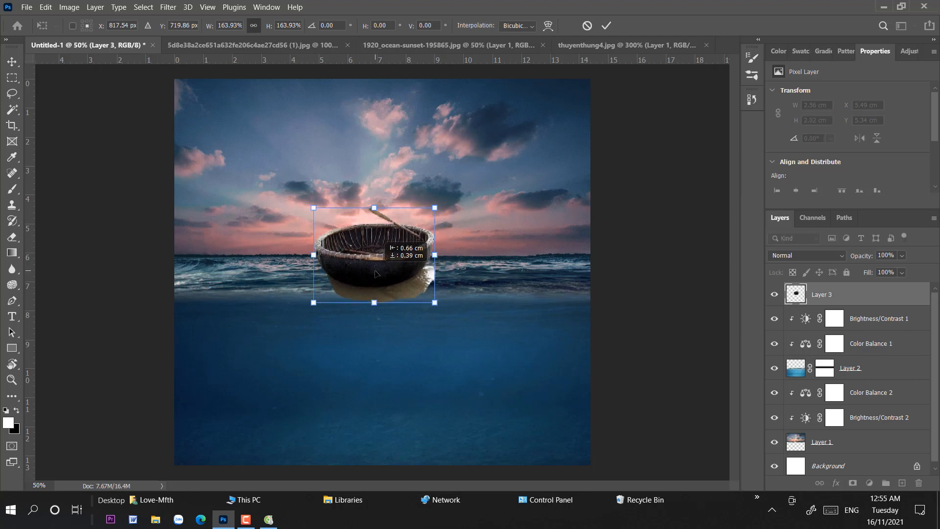
pyautogui.moveTo(435, 207); pyautogui.dragTo(443, 201)
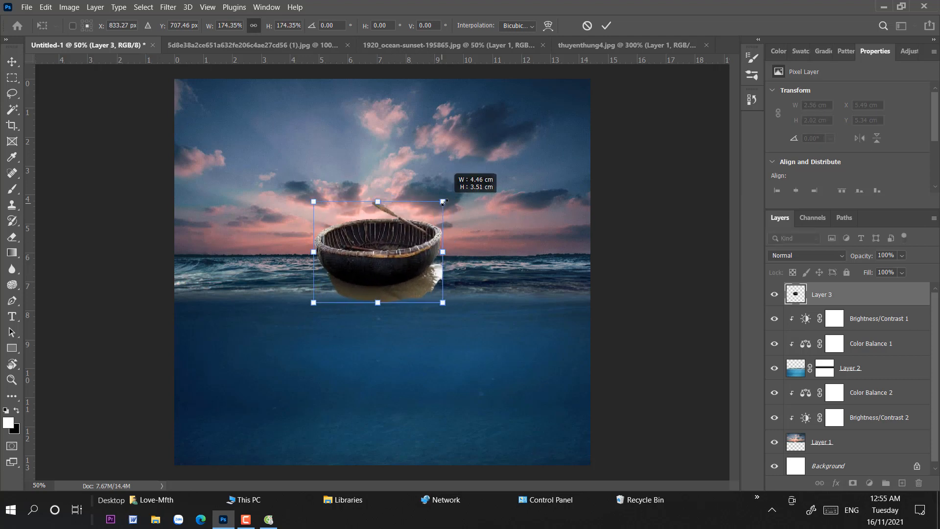
pyautogui.moveTo(396, 257); pyautogui.dragTo(386, 258)
pyautogui.click(12, 62)
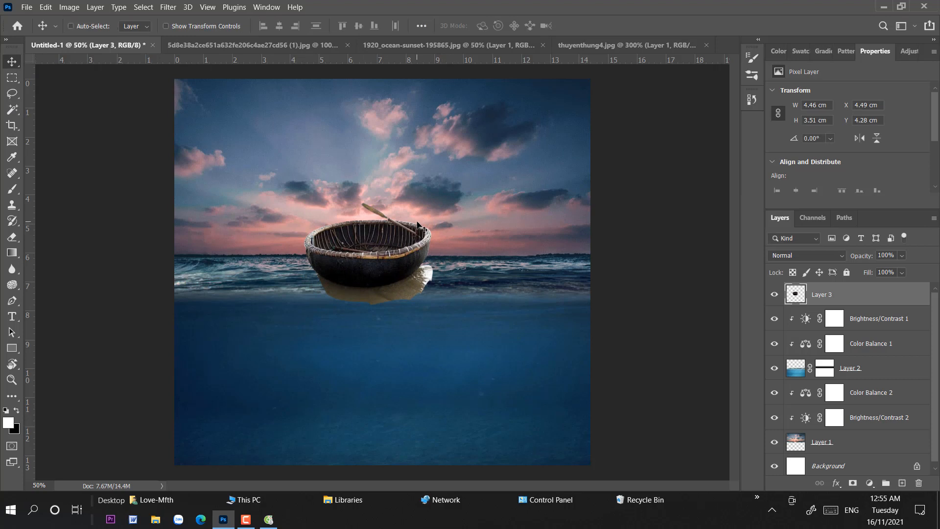
# Step: Flatten the boat vertically to a height of about 3.33 cm without altering its width
pyautogui.hotkey('ctrl', 't')
pyautogui.moveTo(368, 201); pyautogui.dragTo(368, 215)
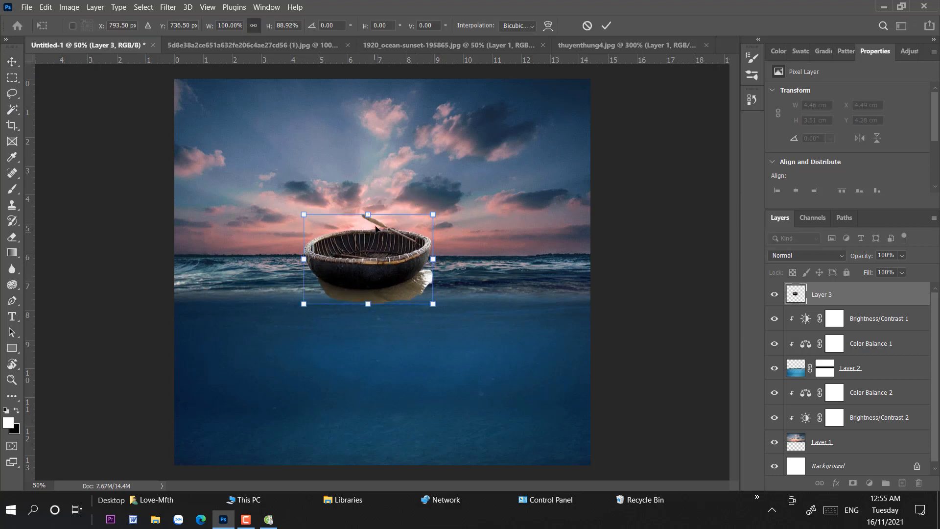
pyautogui.moveTo(367, 208); pyautogui.dragTo(367, 207)
pyautogui.press('Return')
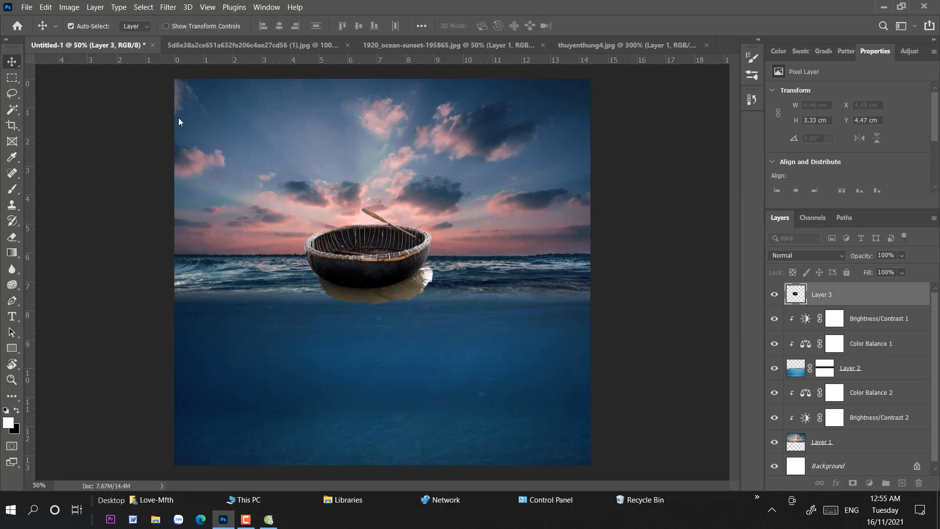
# Step: Enlarge the boat proportionally to about 136%, 6.08 × 4.53 cm, and reposition it over the waterline
pyautogui.hotkey('ctrl', 't')
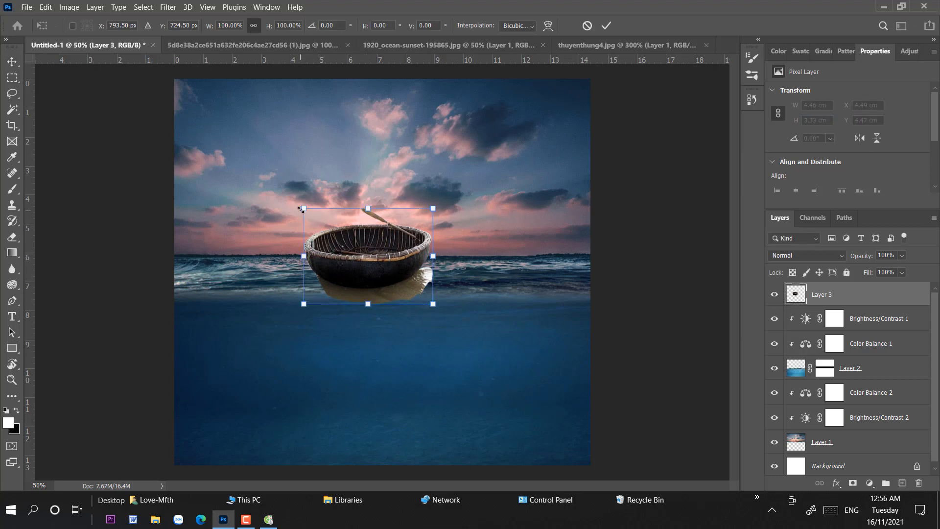
pyautogui.moveTo(304, 205); pyautogui.dragTo(256, 168)
pyautogui.moveTo(363, 219); pyautogui.dragTo(373, 230)
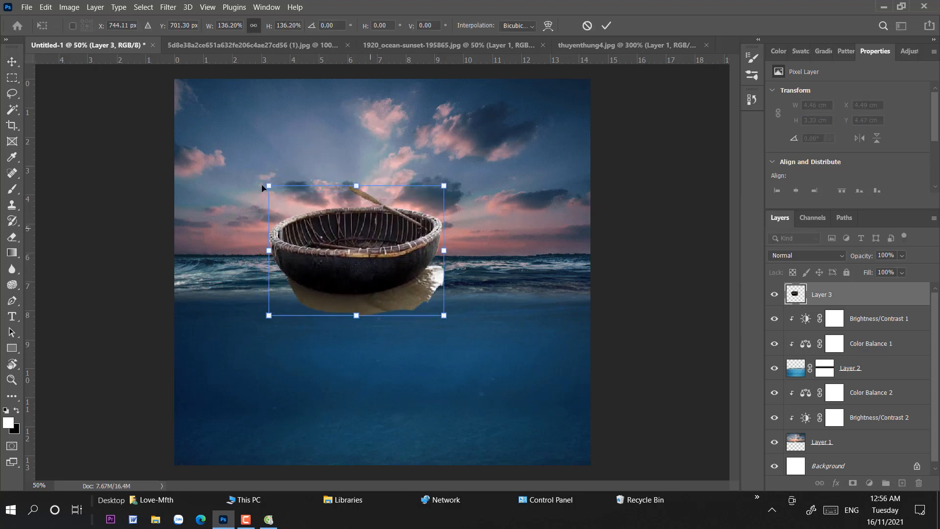
pyautogui.press('Return')
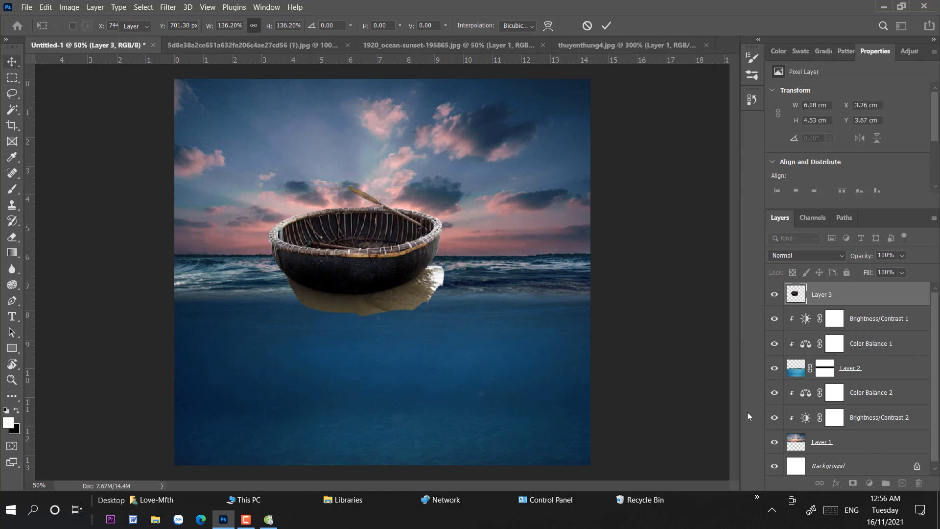
# Step: Add a layer mask to the boat layer and paint out the brown reflection and lower hull with a 40 px brush at 100% opacity
pyautogui.click(852, 482)
pyautogui.hotkey('ctrl', '+')
pyautogui.hotkey('ctrl', '+')
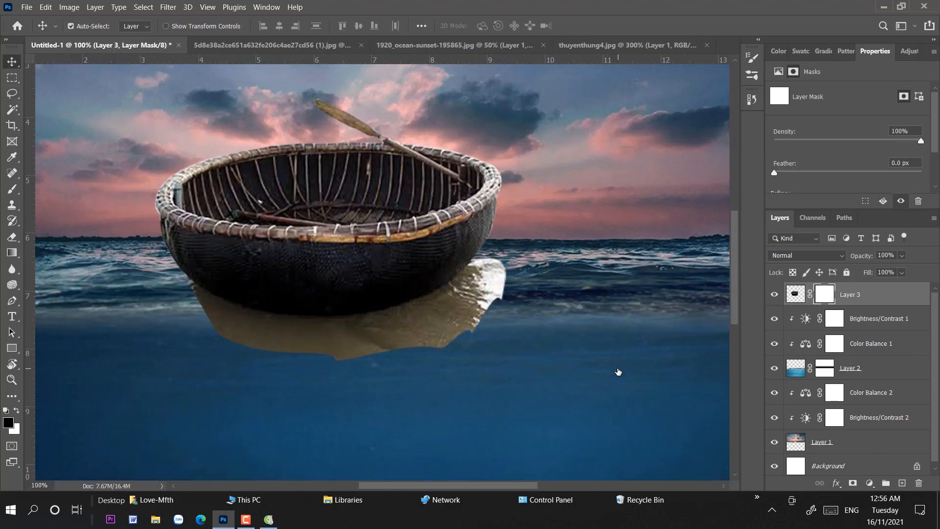
pyautogui.click(13, 189)
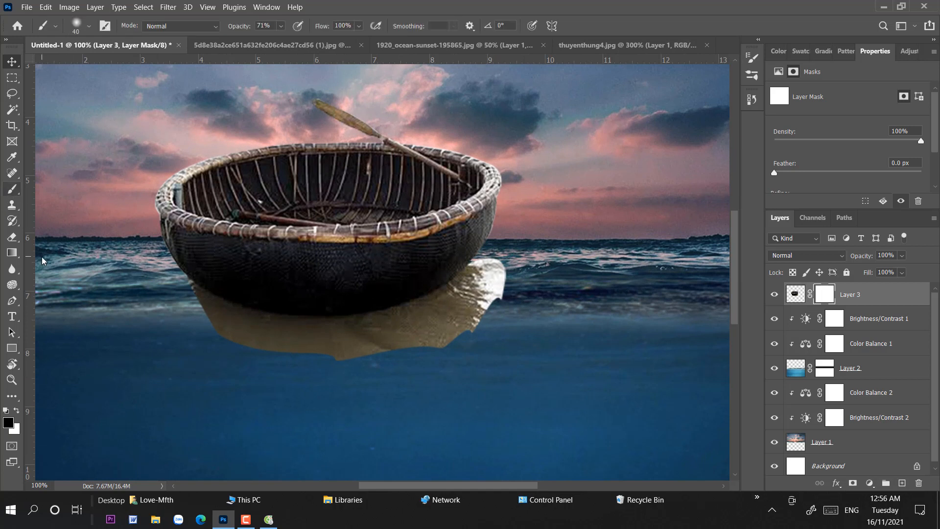
pyautogui.click(281, 26)
pyautogui.moveTo(289, 39); pyautogui.dragTo(309, 40)
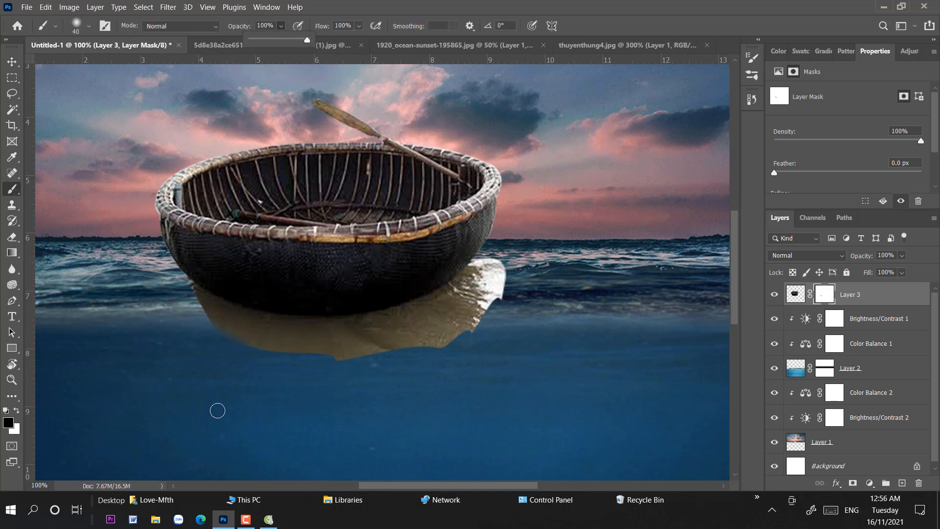
pyautogui.moveTo(205, 301)
pyautogui.mouseDown()
pyautogui.moveTo(250, 346)
pyautogui.moveTo(190, 327)
pyautogui.moveTo(281, 340)
pyautogui.moveTo(469, 340)
pyautogui.moveTo(443, 320)
pyautogui.moveTo(507, 279)
pyautogui.moveTo(489, 257)
pyautogui.moveTo(474, 273)
pyautogui.moveTo(481, 326)
pyautogui.moveTo(508, 288)
pyautogui.moveTo(454, 321)
pyautogui.moveTo(467, 279)
pyautogui.moveTo(429, 307)
pyautogui.moveTo(361, 331)
pyautogui.moveTo(185, 321)
pyautogui.moveTo(160, 297)
pyautogui.moveTo(185, 290)
pyautogui.moveTo(192, 325)
pyautogui.moveTo(312, 302)
pyautogui.moveTo(347, 310)
pyautogui.moveTo(369, 298)
pyautogui.moveTo(308, 307)
pyautogui.moveTo(462, 296)
pyautogui.moveTo(348, 308)
pyautogui.moveTo(284, 286)
pyautogui.moveTo(275, 290)
pyautogui.moveTo(300, 291)
pyautogui.moveTo(222, 287)
pyautogui.moveTo(416, 296)
pyautogui.moveTo(415, 287)
pyautogui.moveTo(467, 286)
pyautogui.moveTo(77, 299)
pyautogui.mouseUp()
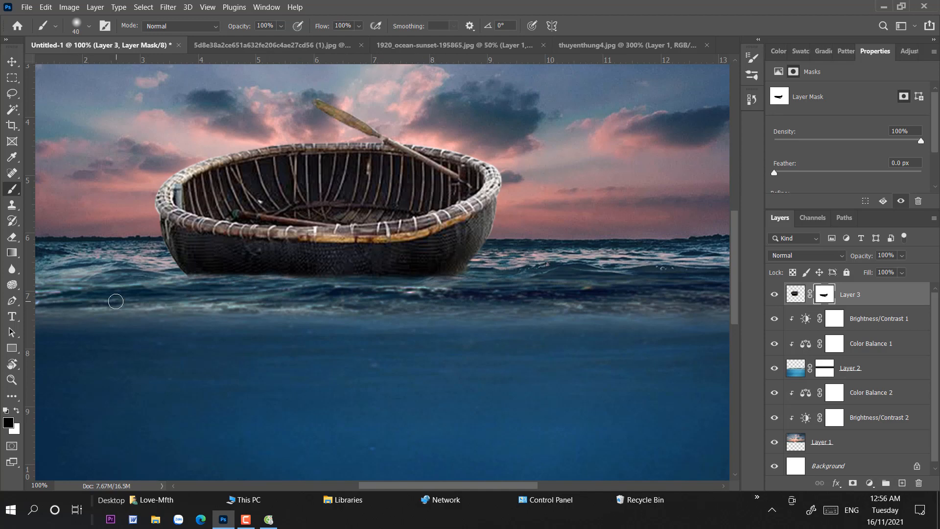
pyautogui.hotkey('ctrl', '-')
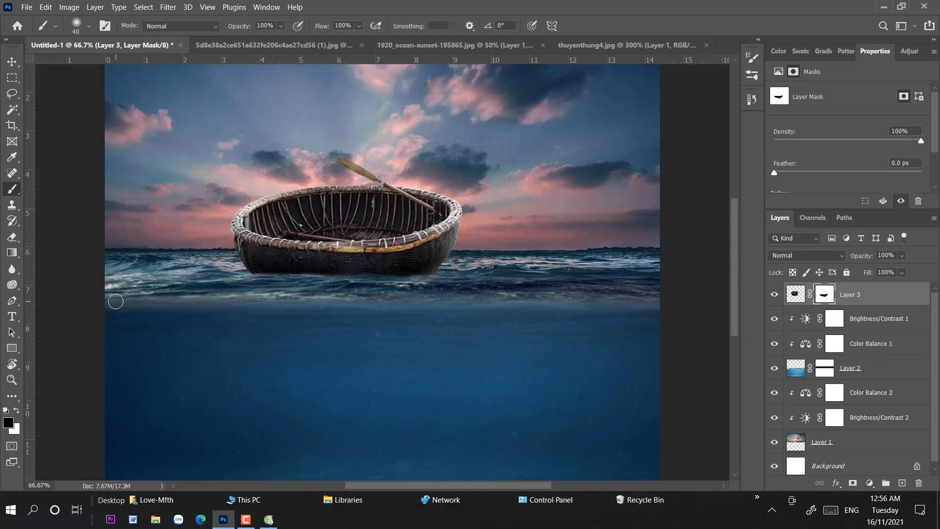
# Step: Raise the masked boat slightly so it sits at about X 3.31 cm, Y 3.56 cm on the waterline
pyautogui.hotkey('ctrl', '-')
pyautogui.click(7, 62)
pyautogui.moveTo(349, 260); pyautogui.dragTo(375, 225)
pyautogui.hotkey('ctrl', '+')
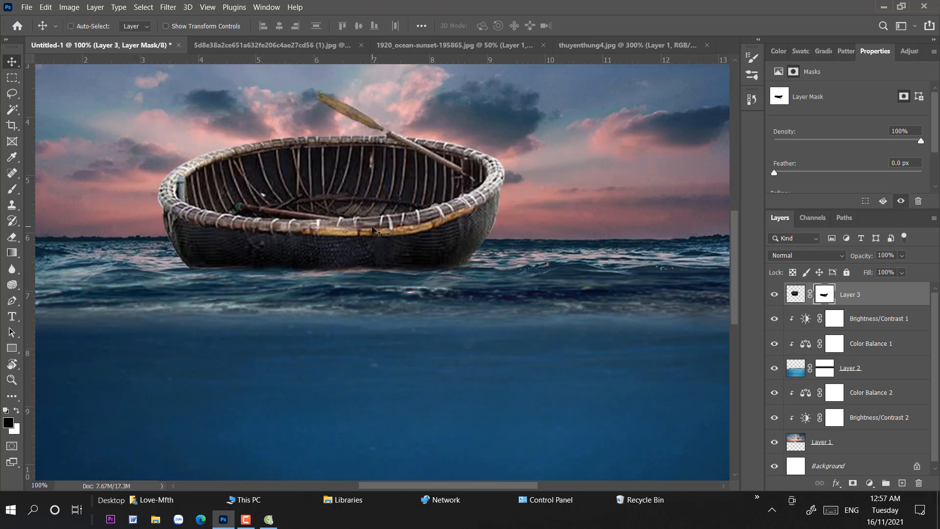
pyautogui.hotkey('ctrl', '+')
pyautogui.hotkey('ctrl', '-')
# Step: Create a new layer above the boat, load the boat layer's outline as a selection, fill it with black and deselect
pyautogui.click(795, 294)
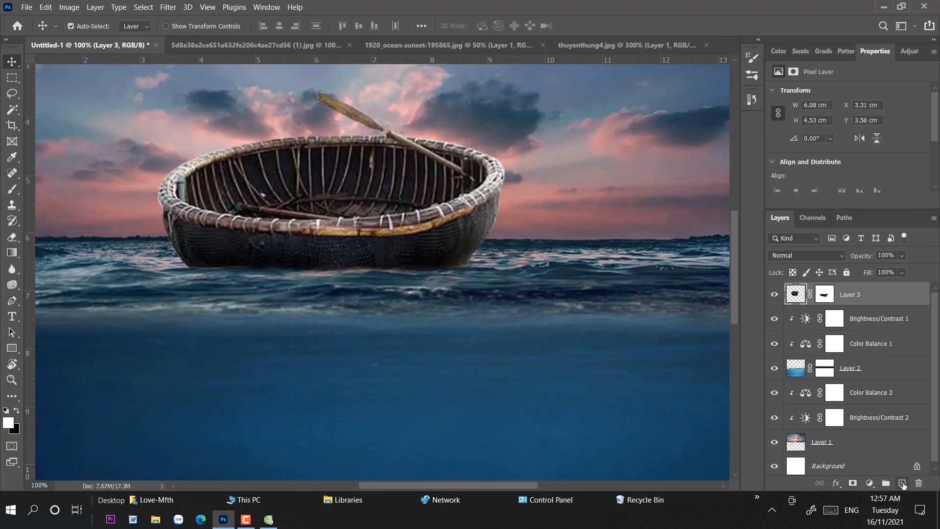
pyautogui.click(902, 483)
pyautogui.keyDown('ctrl'); pyautogui.click(795, 318); pyautogui.keyUp('ctrl')
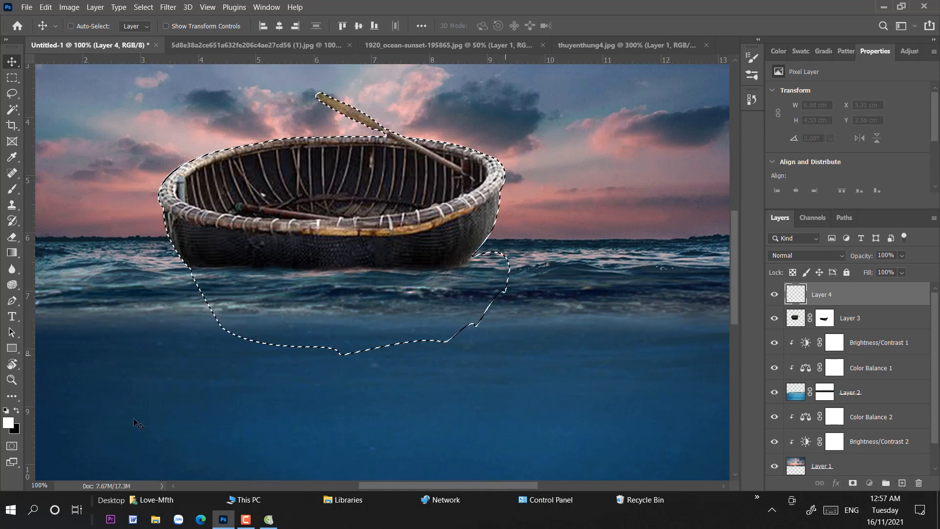
pyautogui.click(14, 412)
pyautogui.hotkey('alt', 'BackSpace')
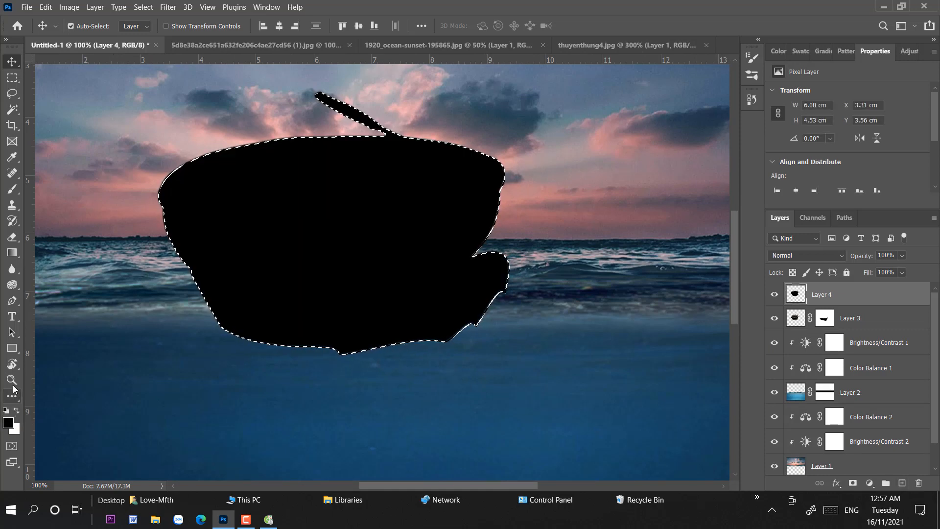
pyautogui.hotkey('ctrl', 't')
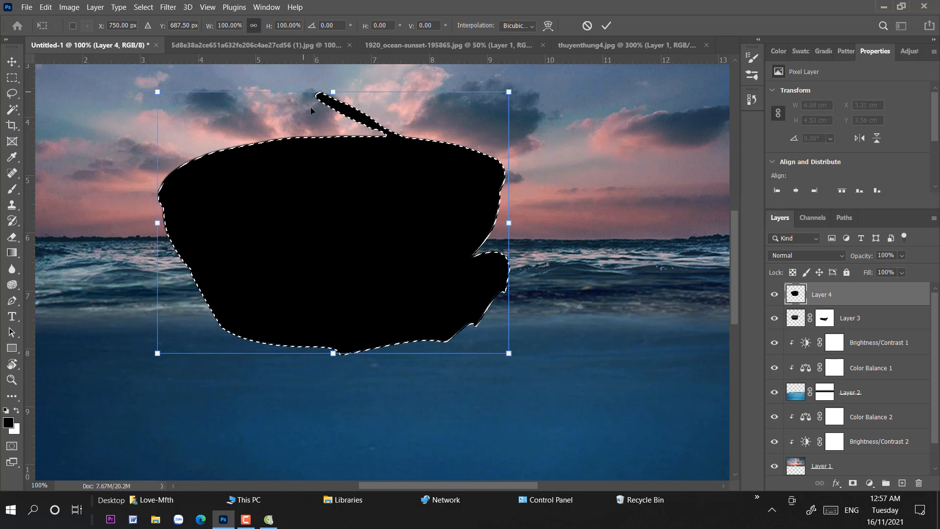
pyautogui.press('Return')
pyautogui.hotkey('ctrl', 'd')
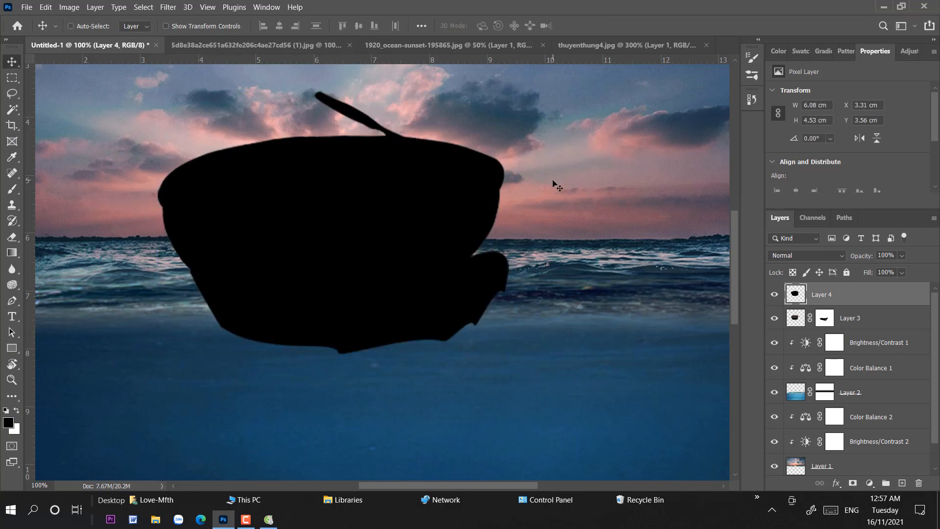
# Step: Flip the black silhouette vertically, squash it to about 1.99 cm high, and place it under the hull on the layer below the boat
pyautogui.hotkey('ctrl', 't')
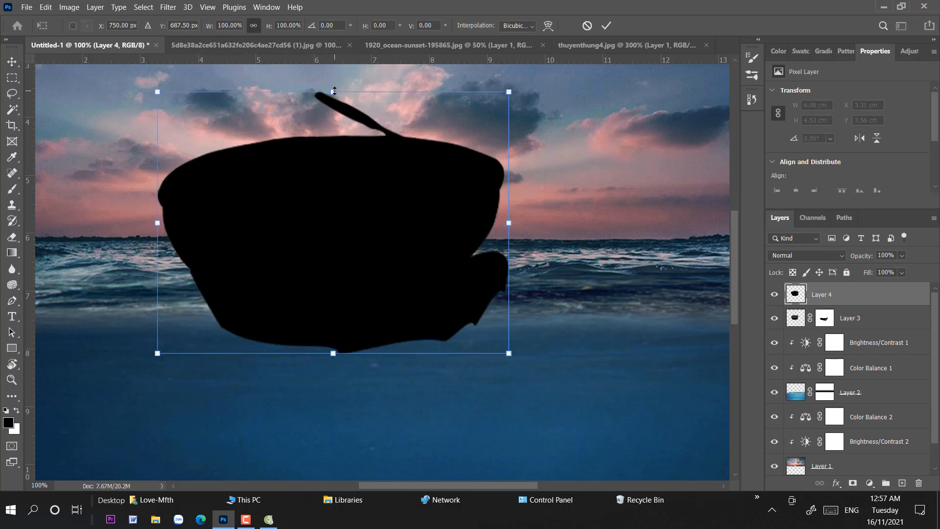
pyautogui.moveTo(334, 91); pyautogui.dragTo(307, 467)
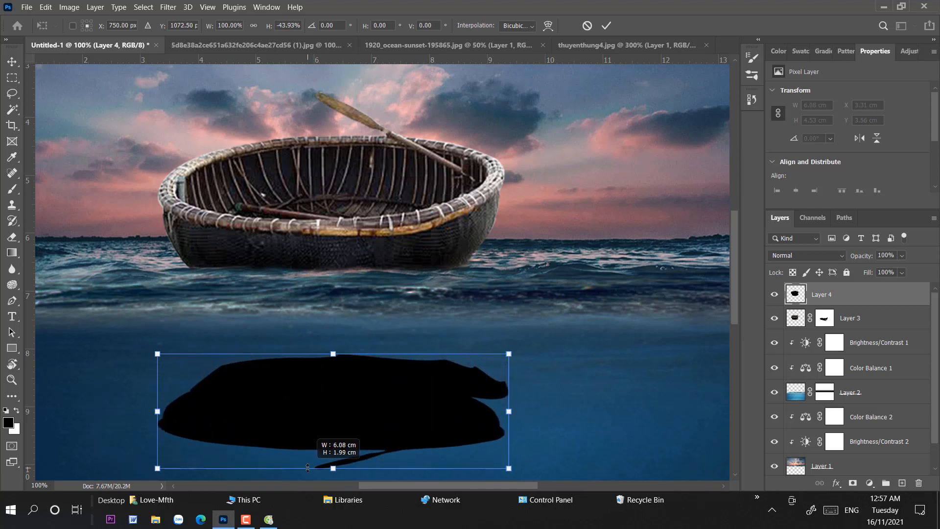
pyautogui.moveTo(365, 416); pyautogui.dragTo(377, 296)
pyautogui.press('Return')
pyautogui.hotkey('ctrl', '[')
# Step: Flatten the black shadow further to a height of about 1.48 cm
pyautogui.hotkey('ctrl', 't')
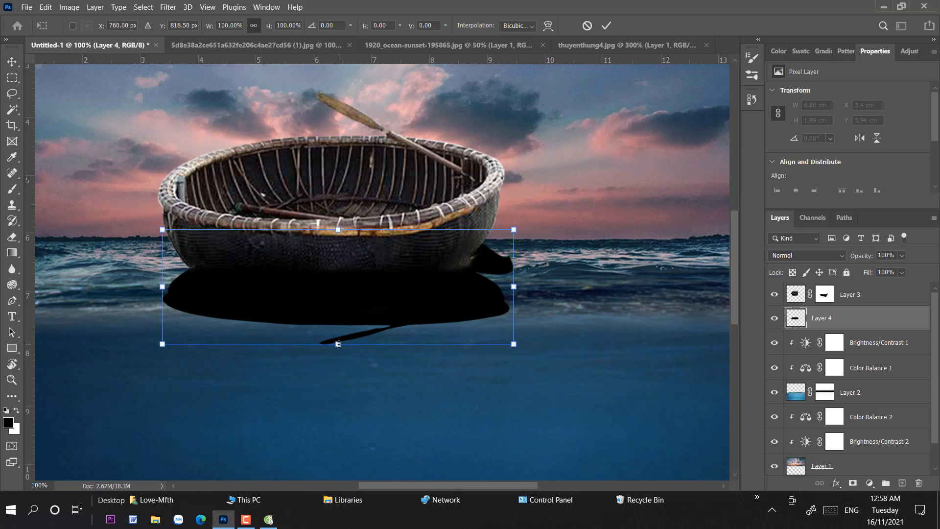
pyautogui.moveTo(338, 342); pyautogui.dragTo(337, 315)
pyautogui.press('Return')
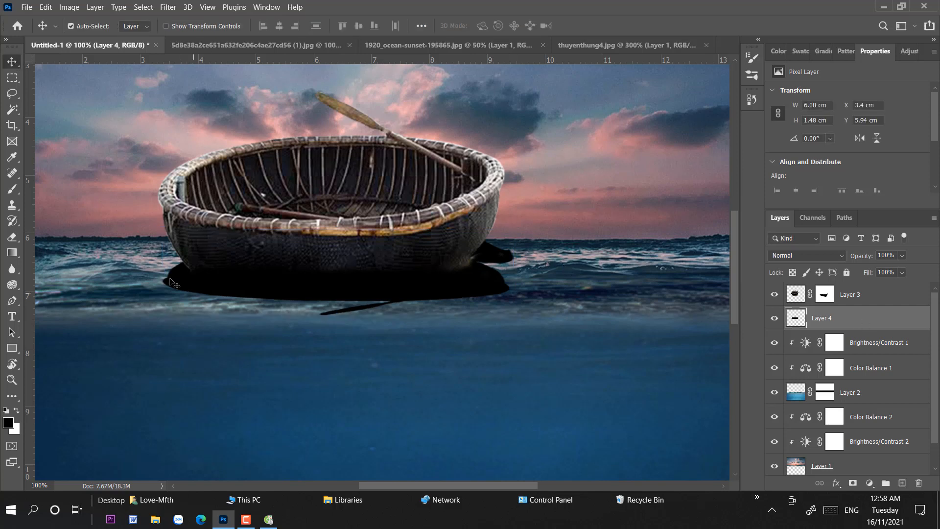
# Step: Erase the stray piece of the shadow protruding beside the right side of the hull with the soft Eraser
pyautogui.click(13, 236)
pyautogui.rightClick(521, 231)
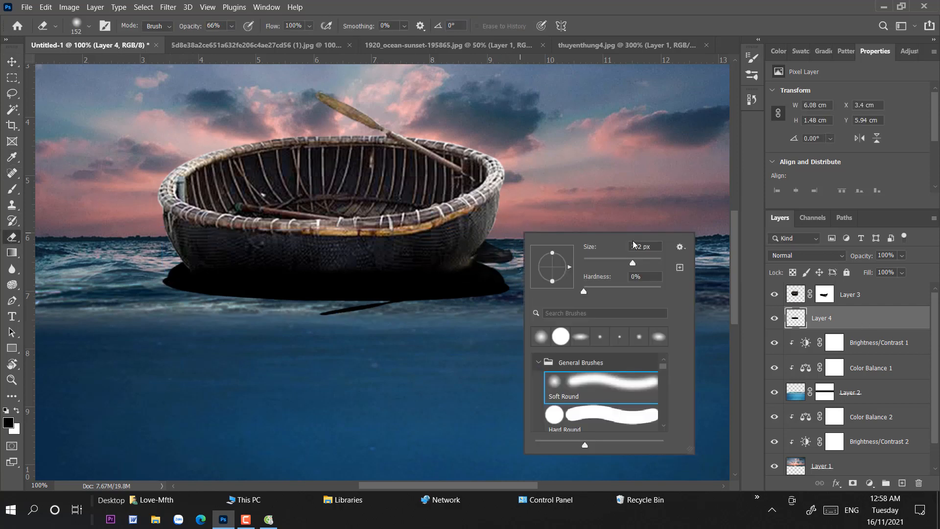
pyautogui.moveTo(515, 250)
pyautogui.mouseDown()
pyautogui.moveTo(466, 240)
pyautogui.moveTo(504, 256)
pyautogui.moveTo(487, 245)
pyautogui.mouseUp()
pyautogui.click(12, 62)
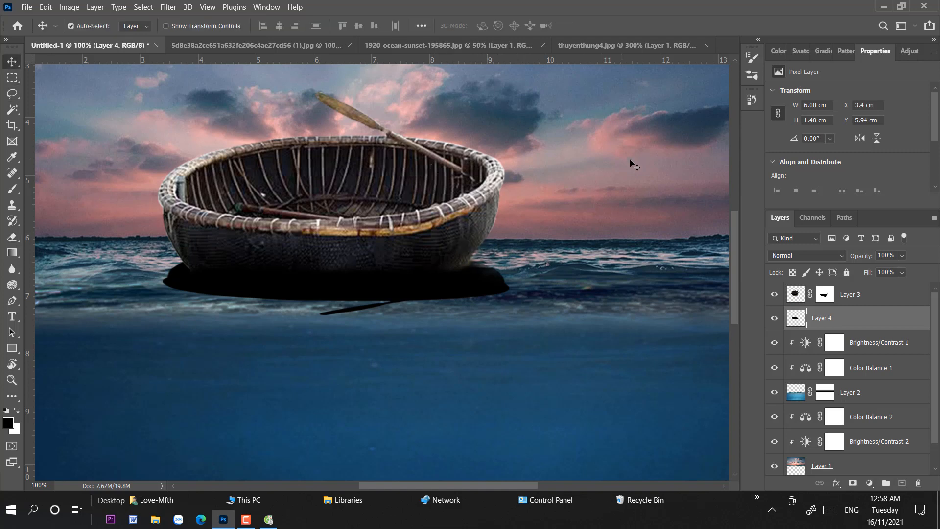
# Step: Apply a Gaussian Blur with a 3.4-pixel radius to the shadow and lower the layer's opacity to 75%
pyautogui.click(168, 7)
pyautogui.moveTo(215, 151)
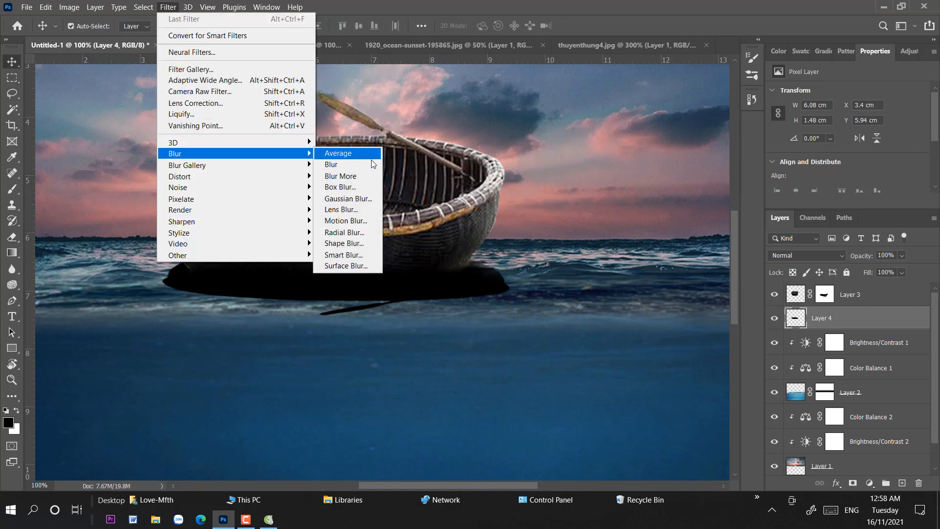
pyautogui.click(346, 200)
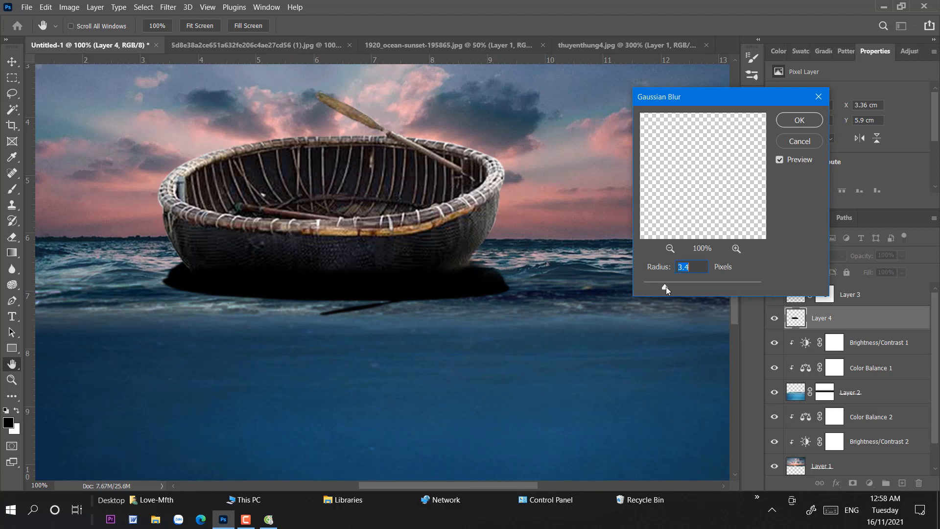
pyautogui.click(799, 120)
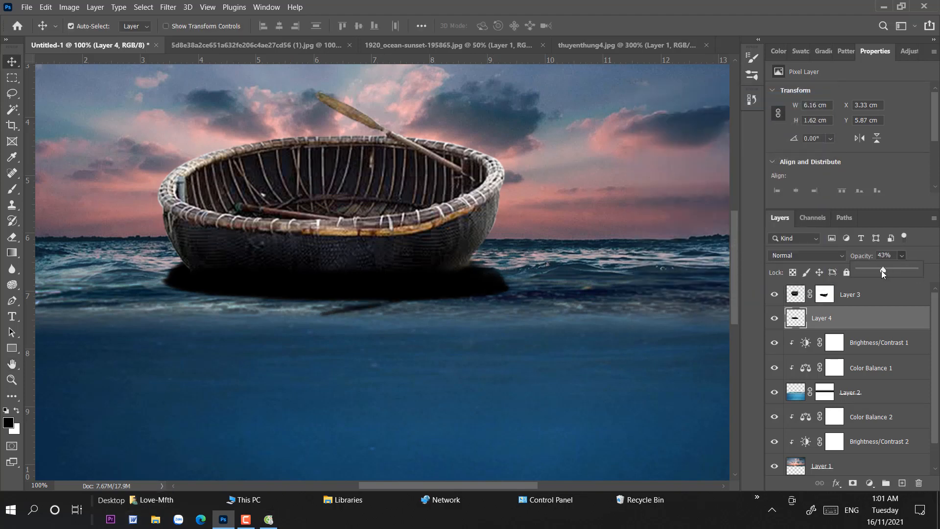
pyautogui.moveTo(881, 270); pyautogui.dragTo(903, 281)
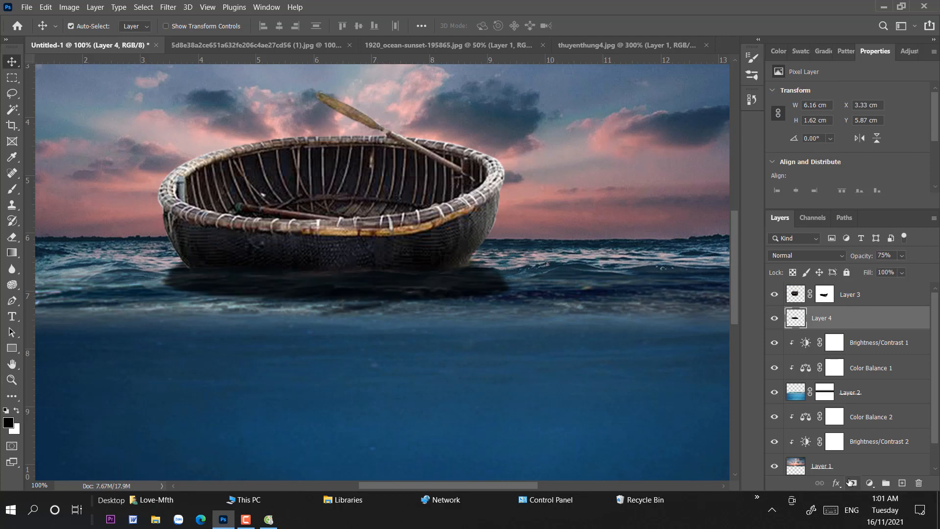
# Step: Add a layer mask to the shadow layer and give the 40 px brush a flattened elliptical tip
pyautogui.click(851, 483)
pyautogui.press('b')
pyautogui.rightClick(304, 328)
pyautogui.rightClick(538, 327)
pyautogui.moveTo(606, 298); pyautogui.dragTo(616, 298)
pyautogui.moveTo(570, 291); pyautogui.dragTo(571, 299)
pyautogui.press('Return')
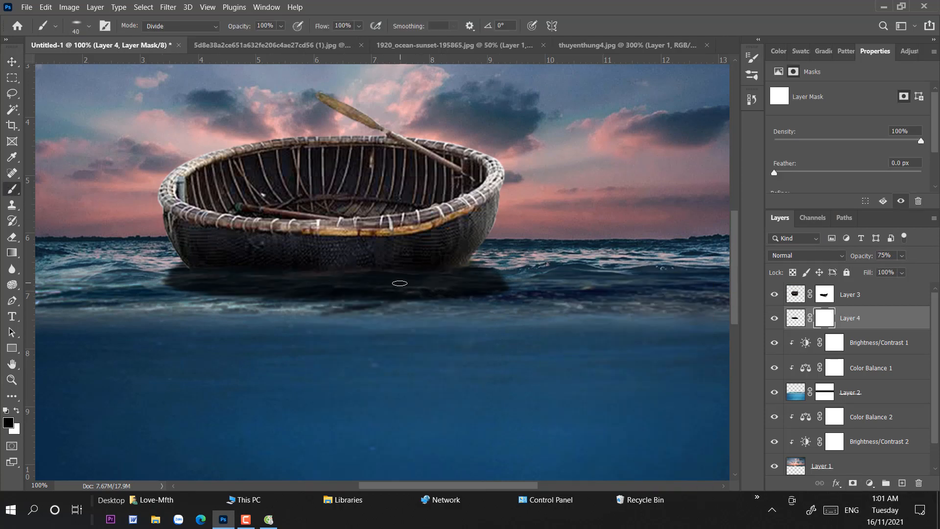
# Step: Set the shadow layer's opacity to 77% and switch the brush to Normal mode at 24% opacity
pyautogui.click(901, 255)
pyautogui.moveTo(913, 270)
pyautogui.mouseDown()
pyautogui.moveTo(926, 271)
pyautogui.moveTo(913, 271)
pyautogui.mouseUp()
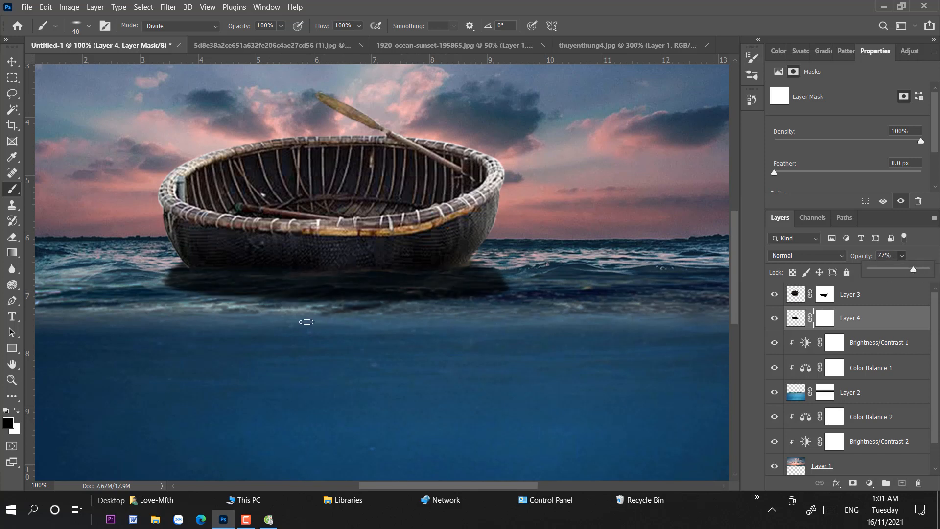
pyautogui.click(181, 25)
pyautogui.click(161, 34)
pyautogui.press('2')
pyautogui.press('4')
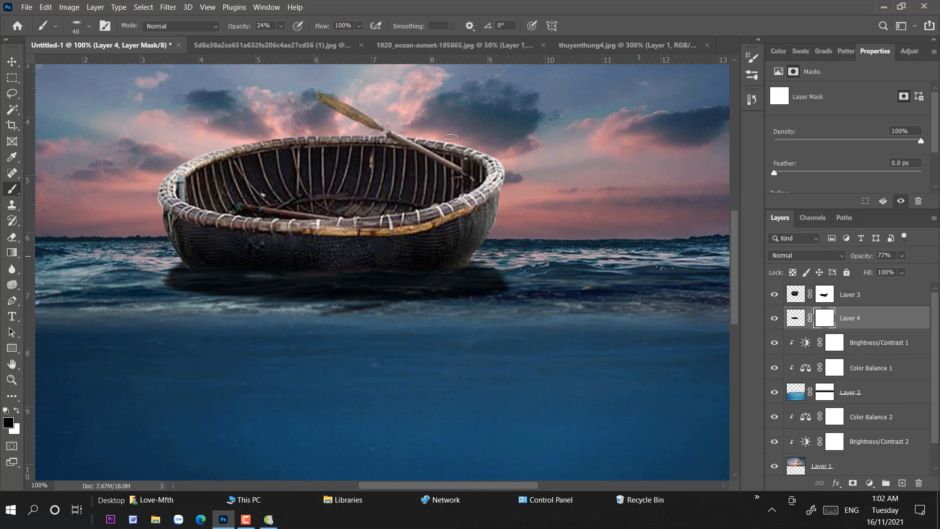
# Step: Reduce the brush to 17 px at 11% opacity and lower the shadow layer's opacity to 67%
pyautogui.press('1')
pyautogui.press('1')
pyautogui.press('[')
pyautogui.press('[')
pyautogui.press('[')
pyautogui.press('[')
pyautogui.press('[')
pyautogui.press('[')
pyautogui.press('[')
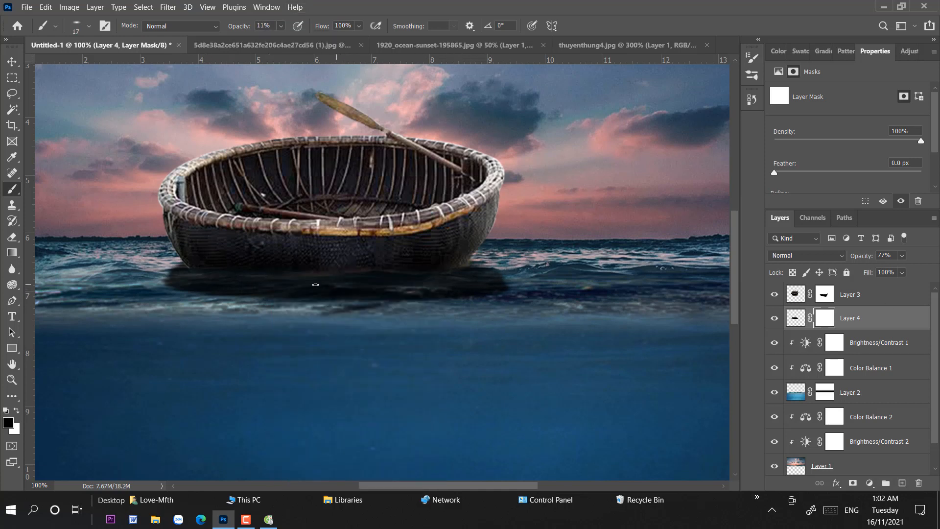
pyautogui.moveTo(902, 257); pyautogui.dragTo(897, 258)
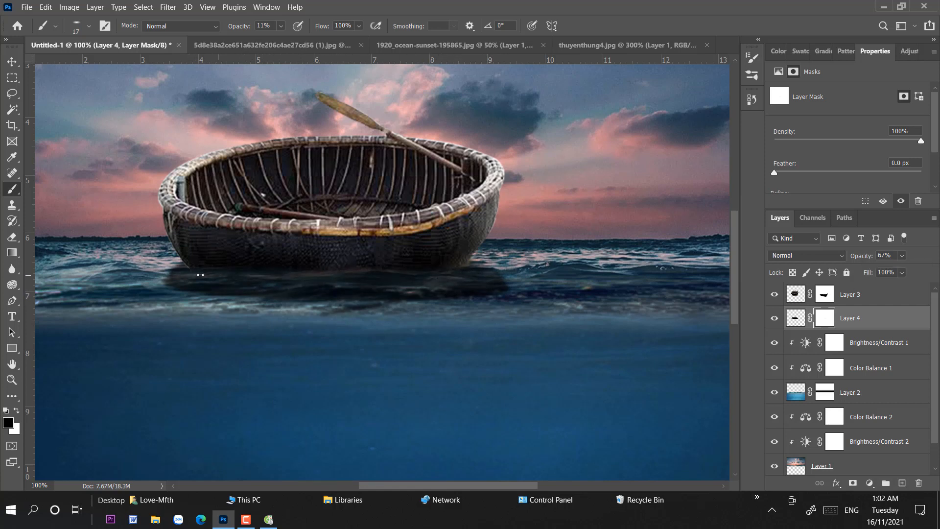
# Step: Paint away the shadow's lower edge in its mask with a 47 px brush at 100% opacity
pyautogui.press('0')
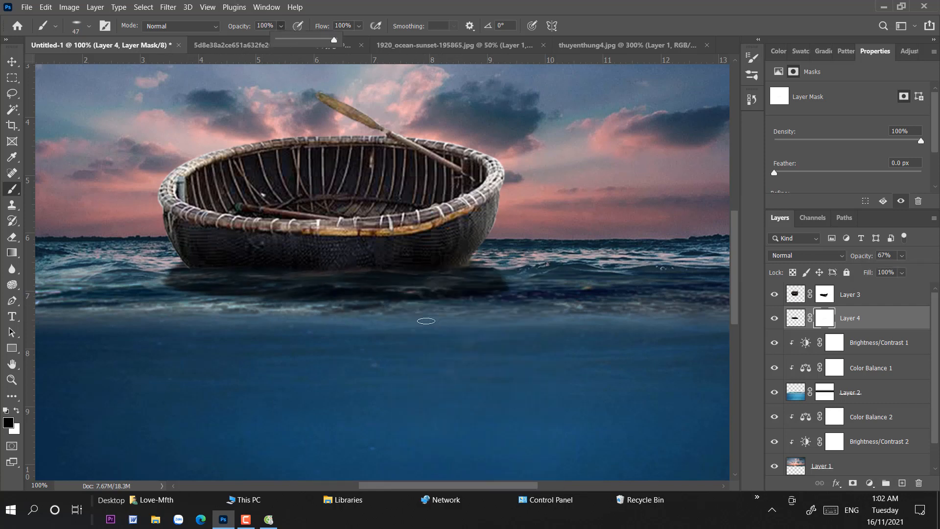
pyautogui.press(']')
pyautogui.press(']')
pyautogui.press(']')
pyautogui.moveTo(381, 306)
pyautogui.mouseDown()
pyautogui.moveTo(479, 303)
pyautogui.moveTo(441, 304)
pyautogui.moveTo(432, 293)
pyautogui.moveTo(495, 292)
pyautogui.mouseUp()
pyautogui.moveTo(274, 305); pyautogui.dragTo(358, 306)
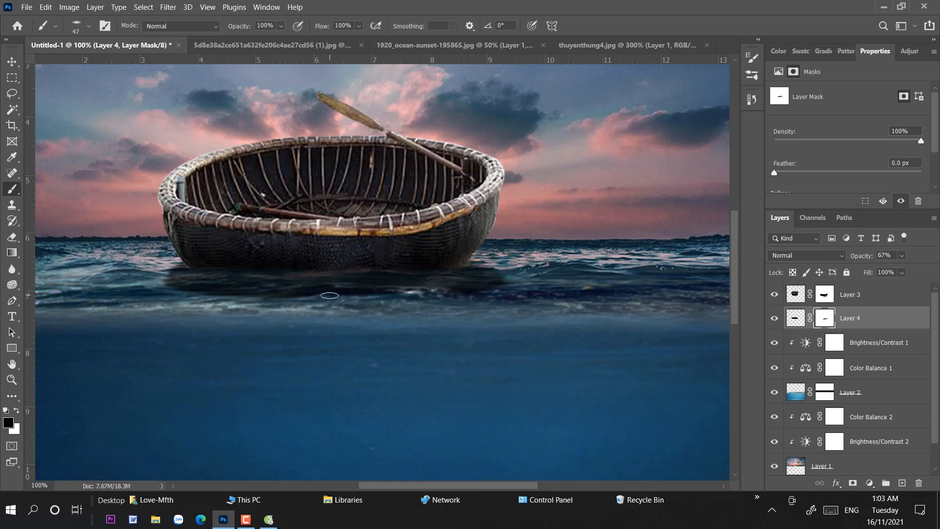
# Step: Soften the left end of the shadow in its mask with the brush at 25% opacity
pyautogui.hotkey('ctrl', '0')
pyautogui.hotkey('ctrl', '1')
pyautogui.press('2')
pyautogui.press('5')
pyautogui.moveTo(152, 281); pyautogui.dragTo(188, 276)
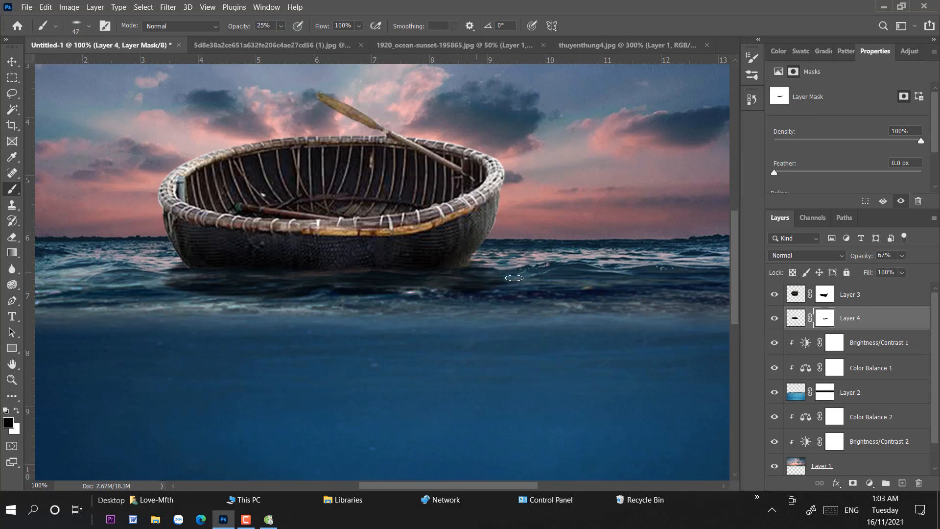
# Step: Enlarge the baby cutout to about 1.95 × 3.4 cm and seat it on the boat's front rim
pyautogui.hotkey('ctrl', '0')
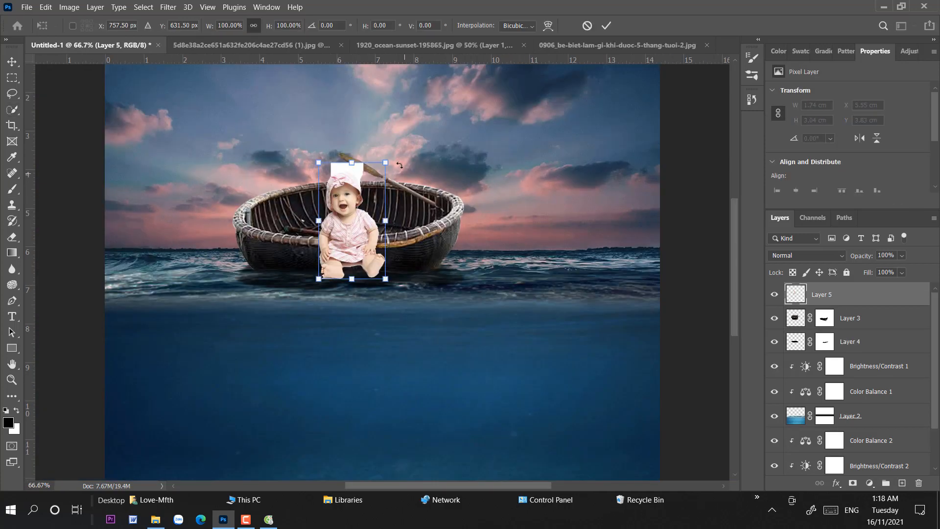
pyautogui.hotkey('ctrl', '-')
pyautogui.moveTo(377, 143); pyautogui.dragTo(394, 164)
pyautogui.press('Return')
# Step: Add a Levels adjustment clipped to the baby layer and darken the baby with it
pyautogui.click(870, 482)
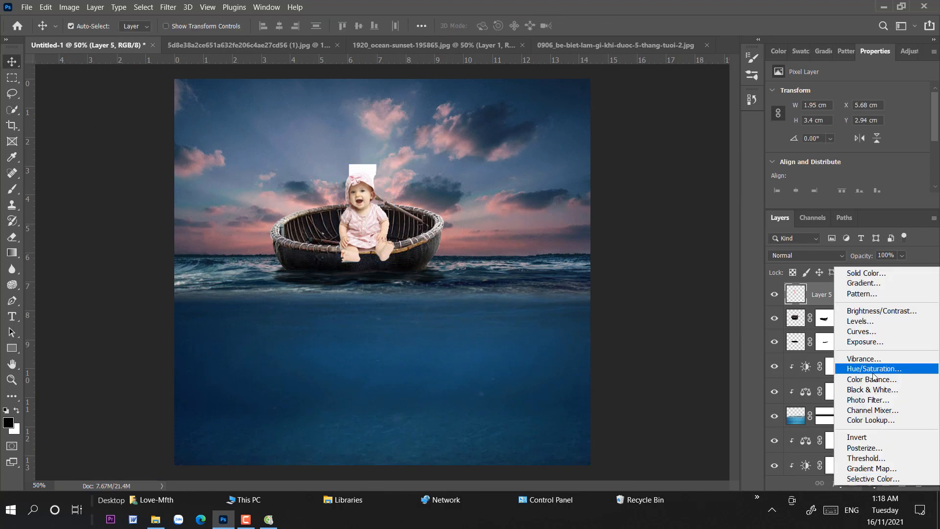
pyautogui.click(861, 337)
pyautogui.moveTo(922, 154); pyautogui.dragTo(892, 154)
# Step: Add a clipped Color Balance adjustment for the baby with midtones at red +26, green +4 and blue +17
pyautogui.click(869, 483)
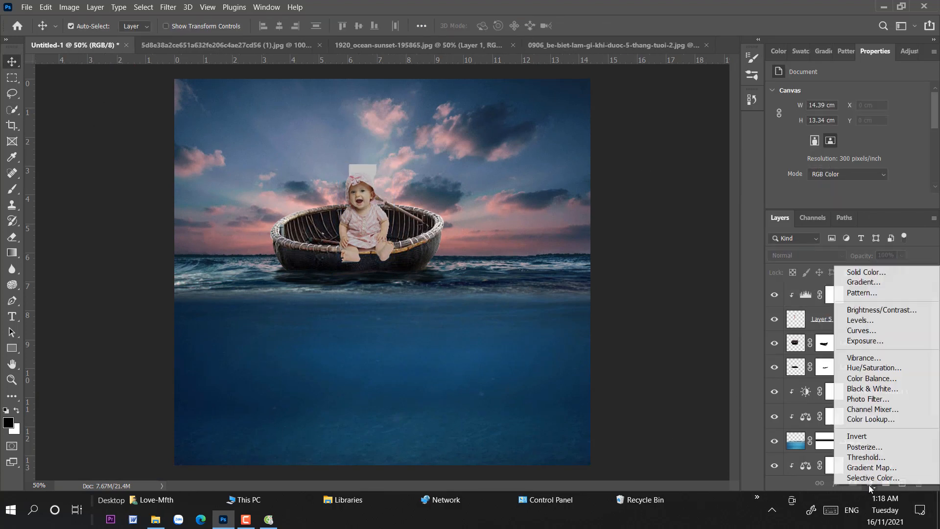
pyautogui.click(861, 380)
pyautogui.moveTo(831, 159); pyautogui.dragTo(834, 139)
# Step: Add a layer mask to the baby layer and paint out the leftover background above the hat with a 15 px soft brush at 100% opacity
pyautogui.hotkey('ctrl', '+')
pyautogui.hotkey('ctrl', '+')
pyautogui.hotkey('ctrl', '+')
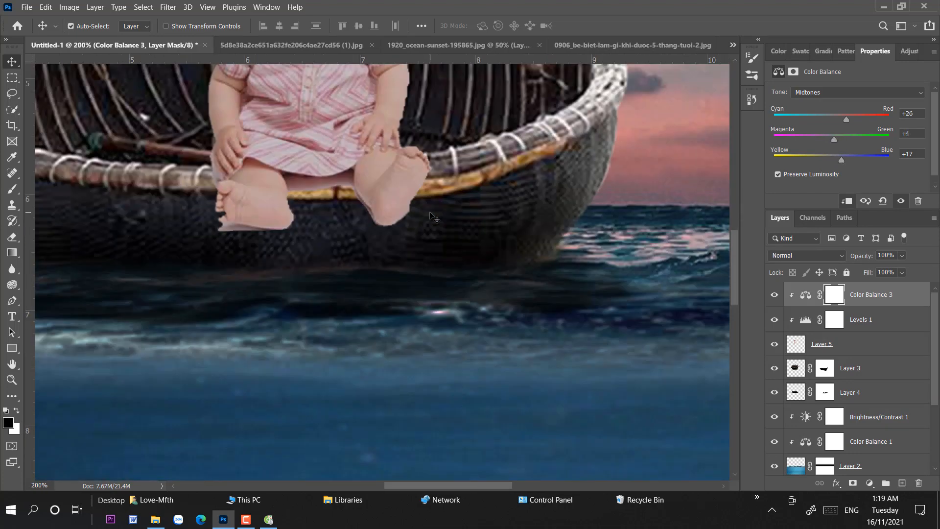
pyautogui.moveTo(422, 229); pyautogui.dragTo(473, 502)
pyautogui.click(787, 348)
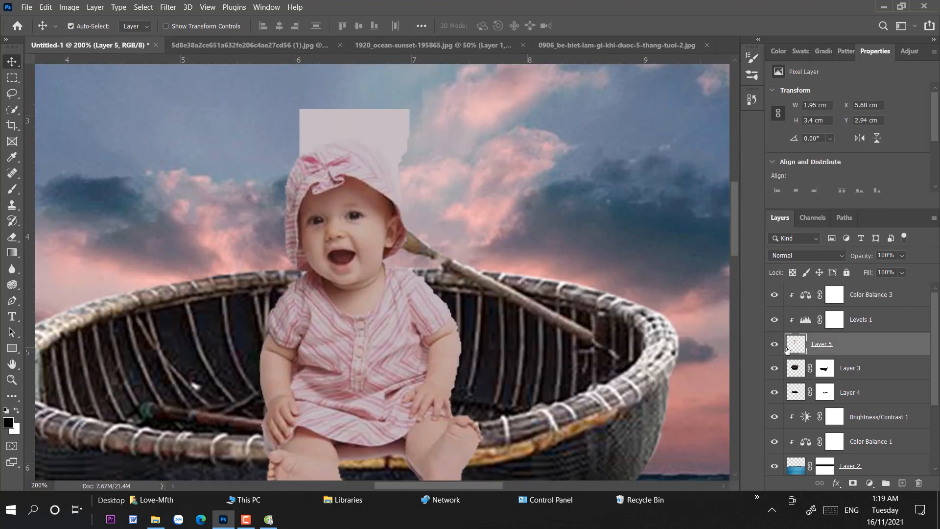
pyautogui.click(852, 483)
pyautogui.press('b')
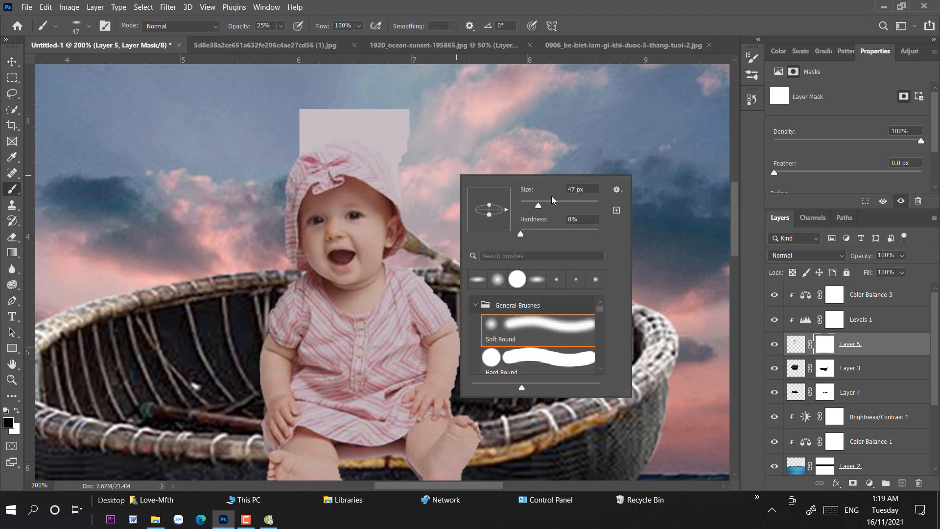
pyautogui.rightClick(491, 173)
pyautogui.click(526, 206)
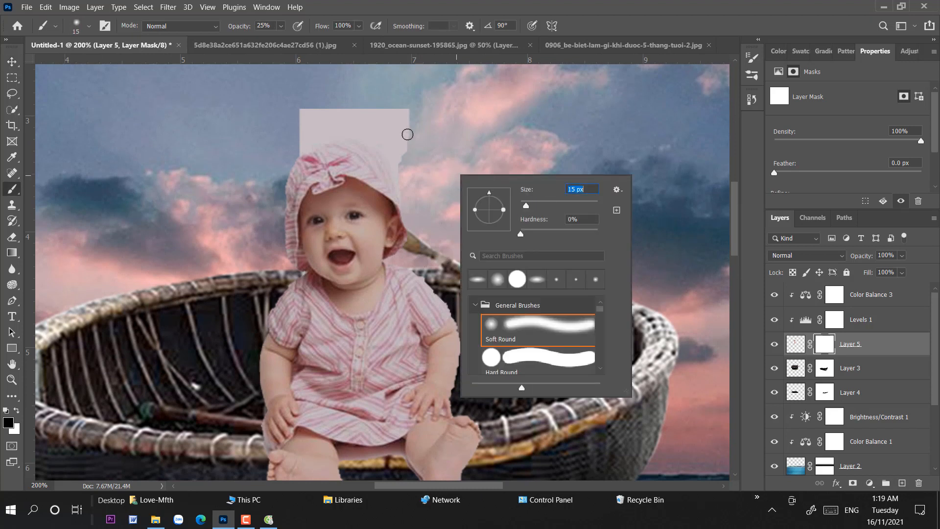
pyautogui.press('Return')
pyautogui.press('0')
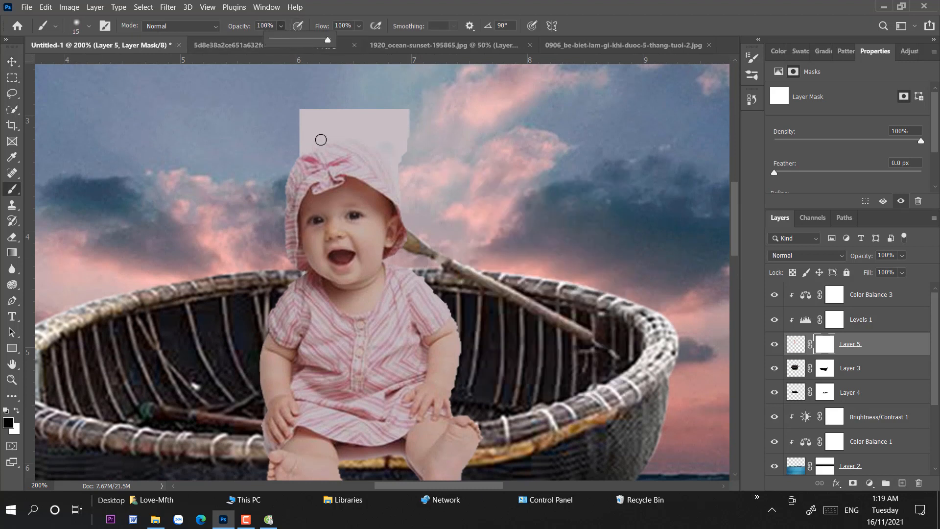
pyautogui.moveTo(303, 133)
pyautogui.mouseDown()
pyautogui.moveTo(331, 127)
pyautogui.moveTo(302, 148)
pyautogui.moveTo(343, 137)
pyautogui.moveTo(380, 145)
pyautogui.moveTo(400, 170)
pyautogui.moveTo(407, 114)
pyautogui.moveTo(397, 160)
pyautogui.moveTo(307, 129)
pyautogui.moveTo(300, 145)
pyautogui.moveTo(297, 131)
pyautogui.moveTo(409, 111)
pyautogui.moveTo(301, 112)
pyautogui.moveTo(396, 140)
pyautogui.moveTo(399, 119)
pyautogui.mouseUp()
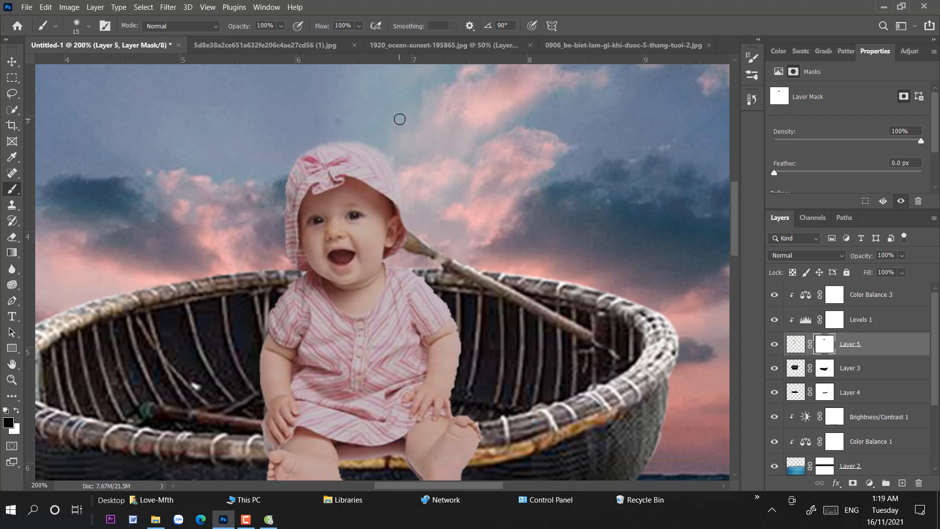
# Step: Mask out the baby's legs and feet where they overlap the boat's front rim
pyautogui.moveTo(426, 298); pyautogui.dragTo(400, 229)
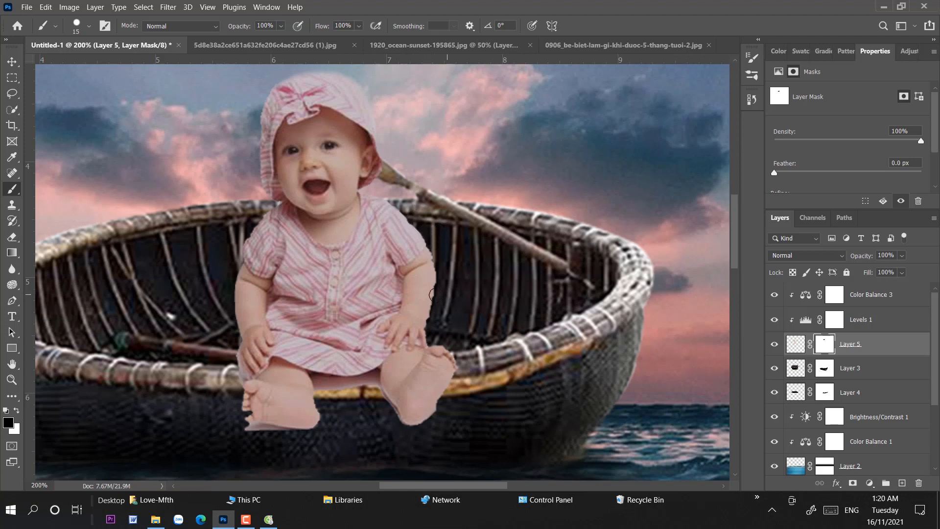
pyautogui.rightClick(435, 252)
pyautogui.press('[')
pyautogui.press('[')
pyautogui.press('Return')
pyautogui.rightClick(257, 270)
pyautogui.moveTo(268, 287); pyautogui.dragTo(294, 286)
pyautogui.press('Return')
pyautogui.moveTo(445, 372); pyautogui.dragTo(367, 416)
pyautogui.rightClick(325, 213)
pyautogui.press('Return')
pyautogui.moveTo(455, 358)
pyautogui.mouseDown()
pyautogui.moveTo(255, 402)
pyautogui.moveTo(284, 421)
pyautogui.mouseUp()
# Step: Move the baby layer slightly down into the boat, to X 5.67 cm and Y 3.01 cm
pyautogui.press('v')
pyautogui.press('Down')
pyautogui.press('Down')
pyautogui.press('Down')
pyautogui.press('Down')
pyautogui.press('Down')
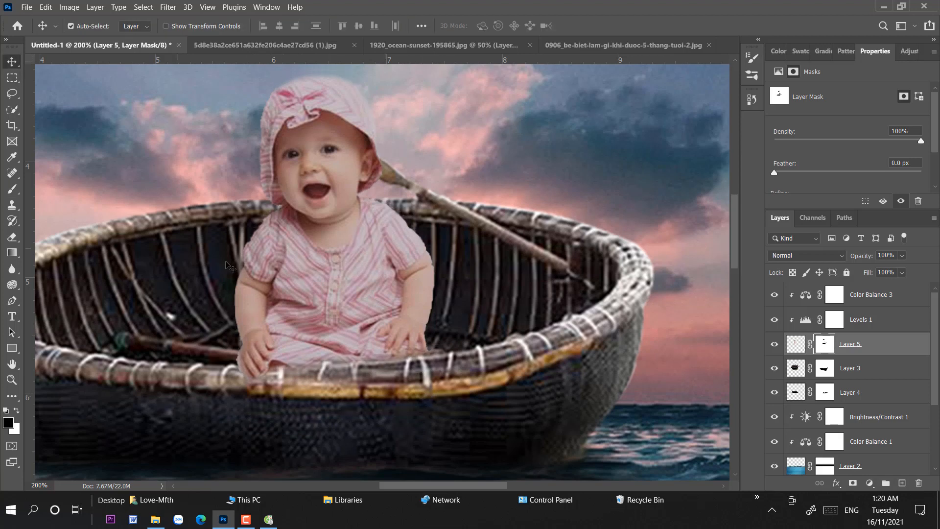
pyautogui.moveTo(387, 273); pyautogui.dragTo(386, 277)
# Step: Refine the baby's mask along the hand and dress hem at the boat rim with a 17 px brush
pyautogui.press('b')
pyautogui.rightClick(348, 268)
pyautogui.press('Return')
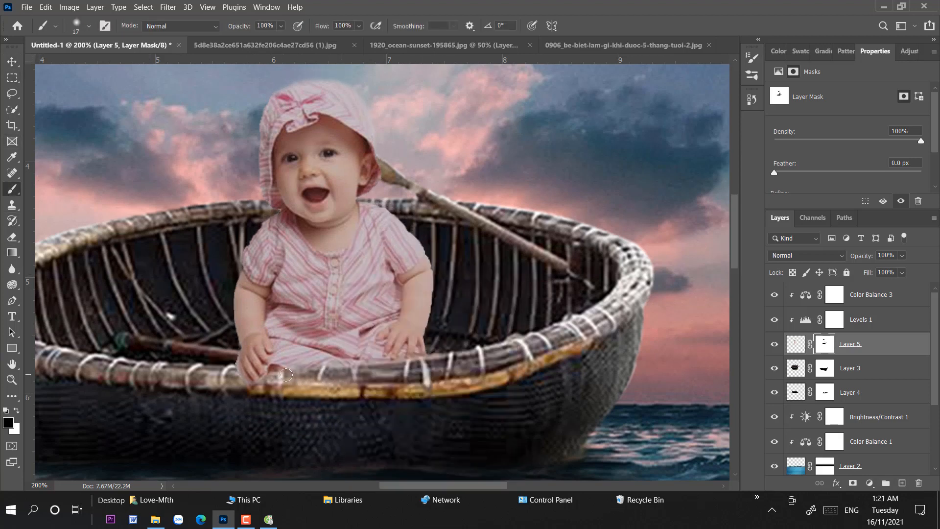
pyautogui.moveTo(294, 372)
pyautogui.mouseDown()
pyautogui.moveTo(374, 377)
pyautogui.moveTo(257, 384)
pyautogui.moveTo(227, 356)
pyautogui.moveTo(242, 388)
pyautogui.moveTo(352, 403)
pyautogui.moveTo(242, 355)
pyautogui.moveTo(367, 363)
pyautogui.mouseUp()
pyautogui.press('x')
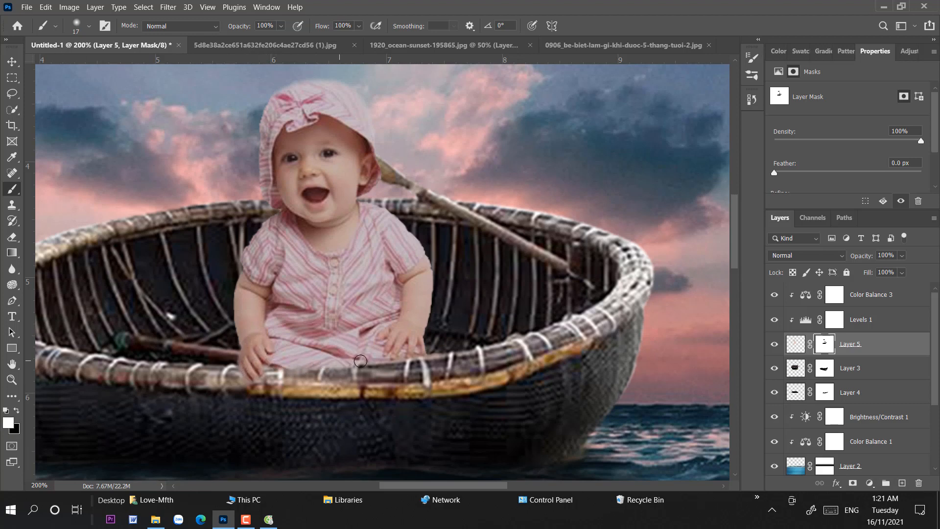
pyautogui.press('x')
pyautogui.moveTo(266, 375); pyautogui.dragTo(386, 374)
pyautogui.hotkey('ctrl', '-')
pyautogui.hotkey('ctrl', '-')
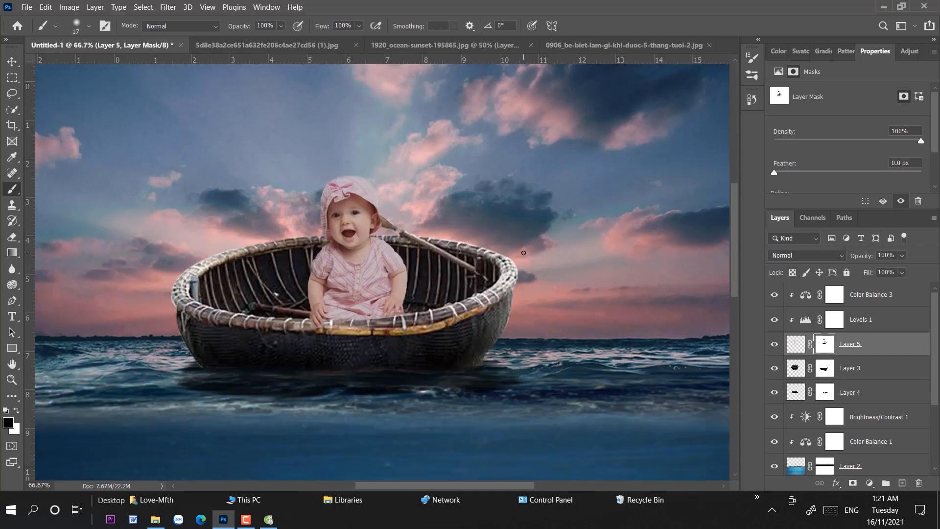
# Step: Start a Pen path on the baby layer's image, running up the dress from the hand at the rim and across the waist
pyautogui.hotkey('ctrl', '+')
pyautogui.hotkey('ctrl', '+')
pyautogui.click(801, 337)
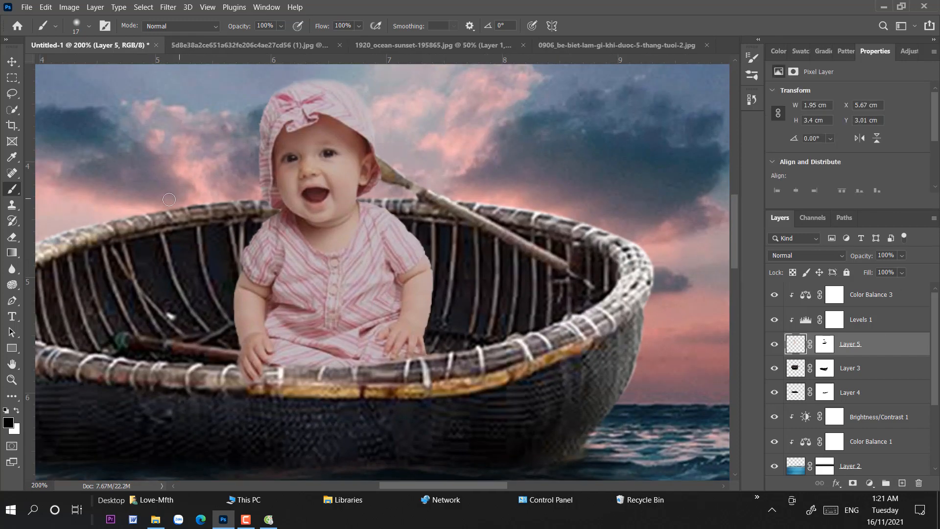
pyautogui.click(13, 303)
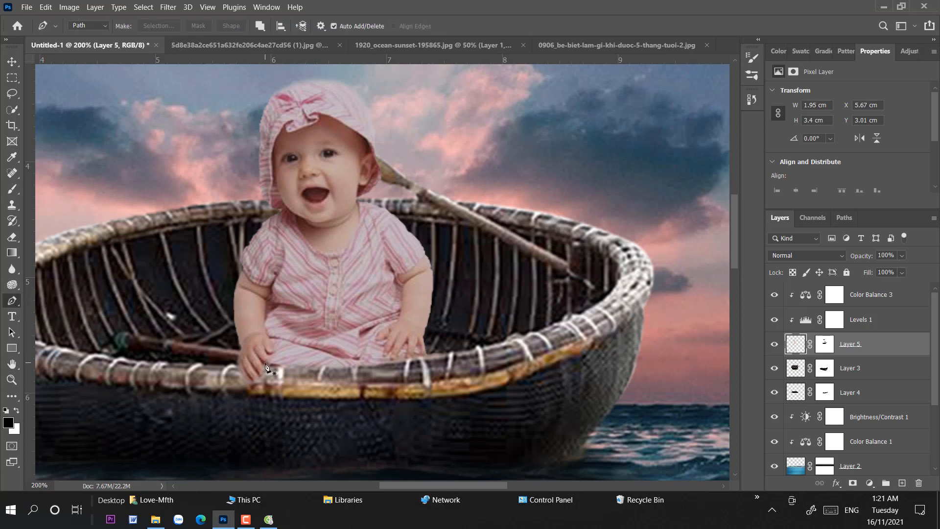
pyautogui.moveTo(269, 365); pyautogui.dragTo(265, 348)
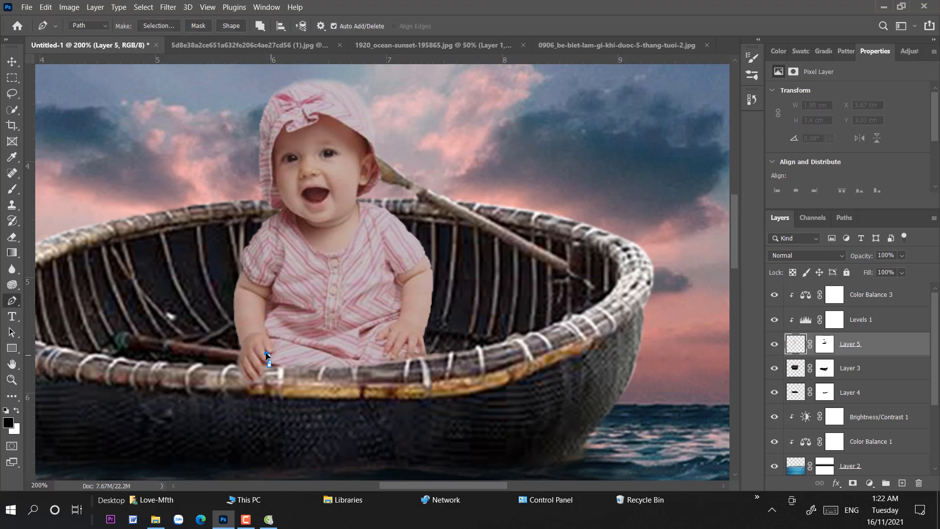
pyautogui.click(265, 351)
pyautogui.click(272, 337)
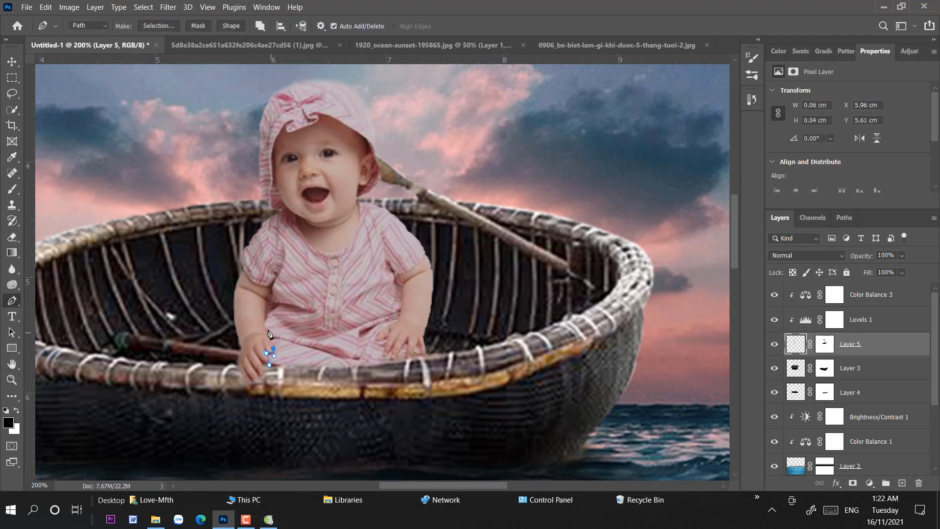
pyautogui.click(289, 285)
pyautogui.click(331, 282)
pyautogui.click(360, 282)
pyautogui.click(373, 280)
pyautogui.click(393, 286)
# Step: Continue the path down beside the other hand and along the hem, closing it around the lower dress
pyautogui.press('v')
pyautogui.rightClick(12, 300)
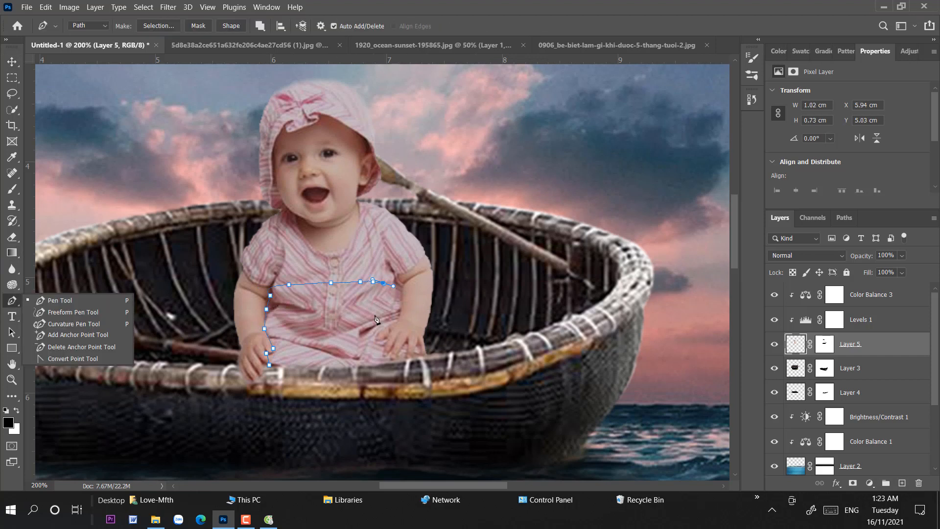
pyautogui.click(57, 300)
pyautogui.click(364, 338)
pyautogui.moveTo(375, 314); pyautogui.dragTo(370, 361)
pyautogui.moveTo(363, 364); pyautogui.dragTo(285, 374)
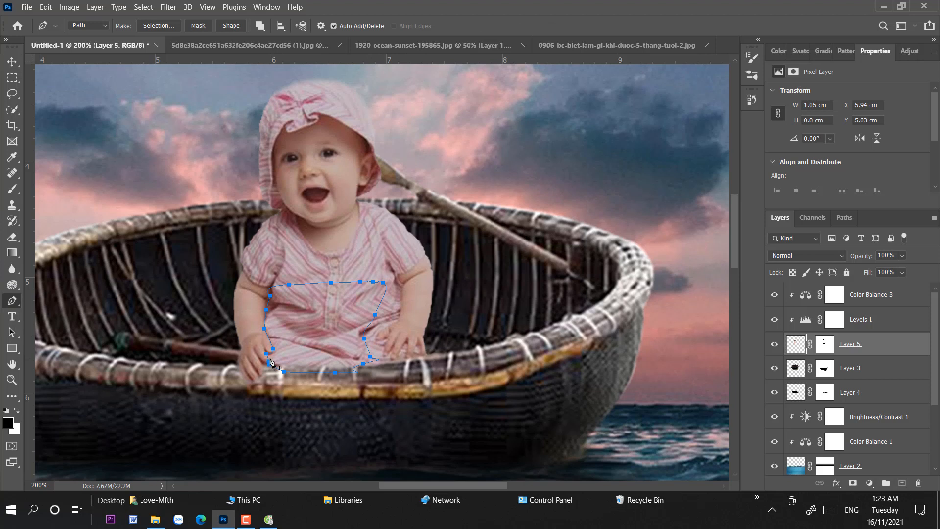
pyautogui.click(270, 362)
# Step: Turn the path into a selection, stretch the lower dress downward to about 1 cm high, and deselect
pyautogui.hotkey('ctrl', 'Return')
pyautogui.hotkey('ctrl', 't')
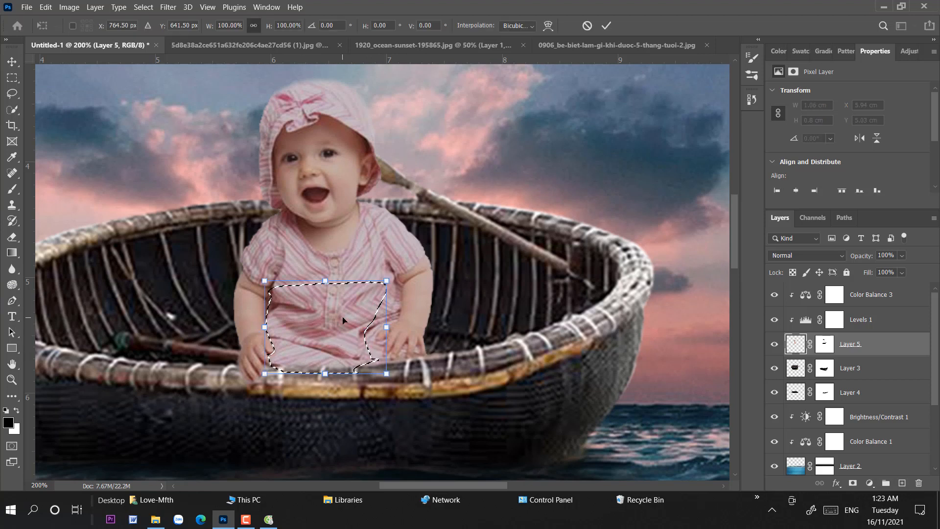
pyautogui.moveTo(324, 374); pyautogui.dragTo(323, 394)
pyautogui.press('Return')
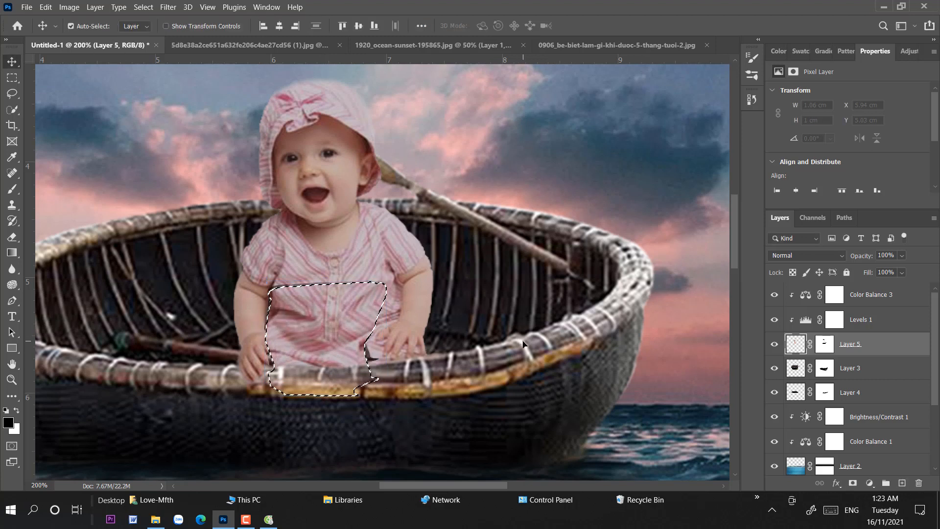
pyautogui.hotkey('ctrl', 'd')
# Step: Retouch the dark seam across the dress and the gap beside the hand using a 28 px soft Clone Stamp
pyautogui.press('s')
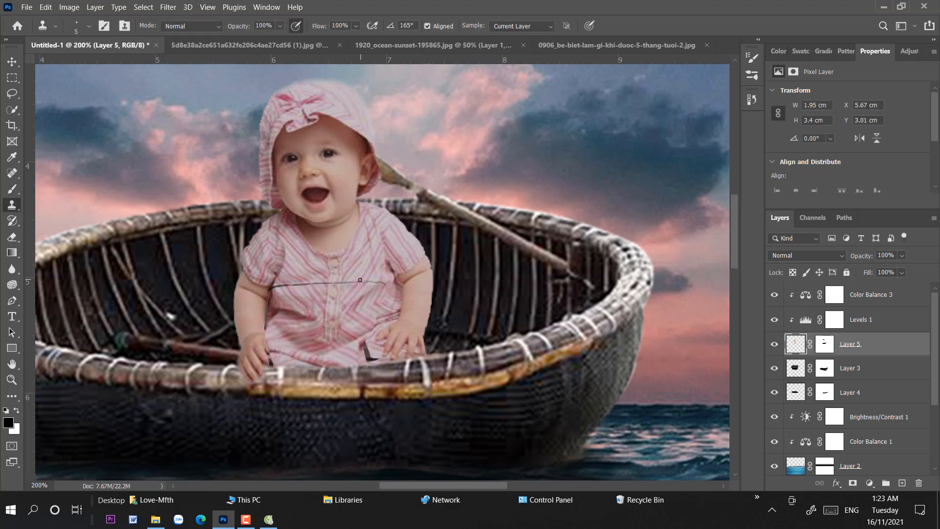
pyautogui.rightClick(355, 284)
pyautogui.write('28')
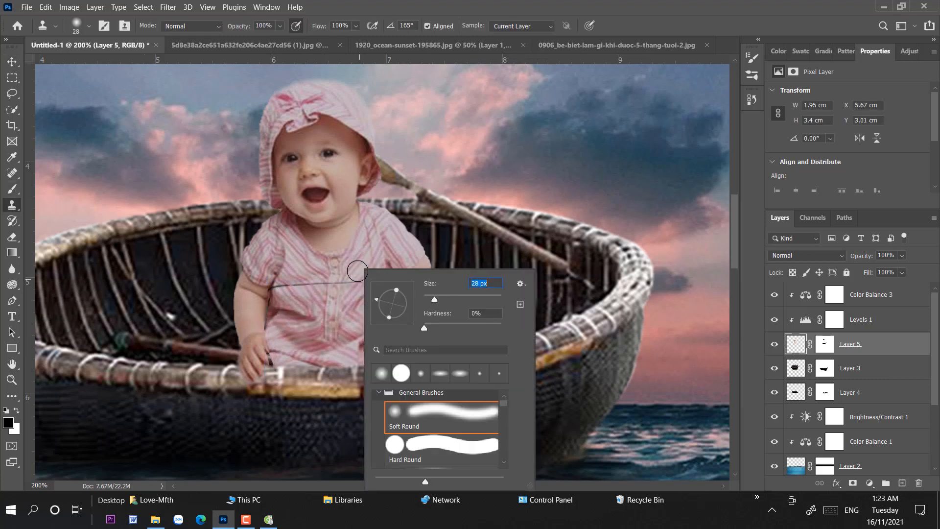
pyautogui.press('Return')
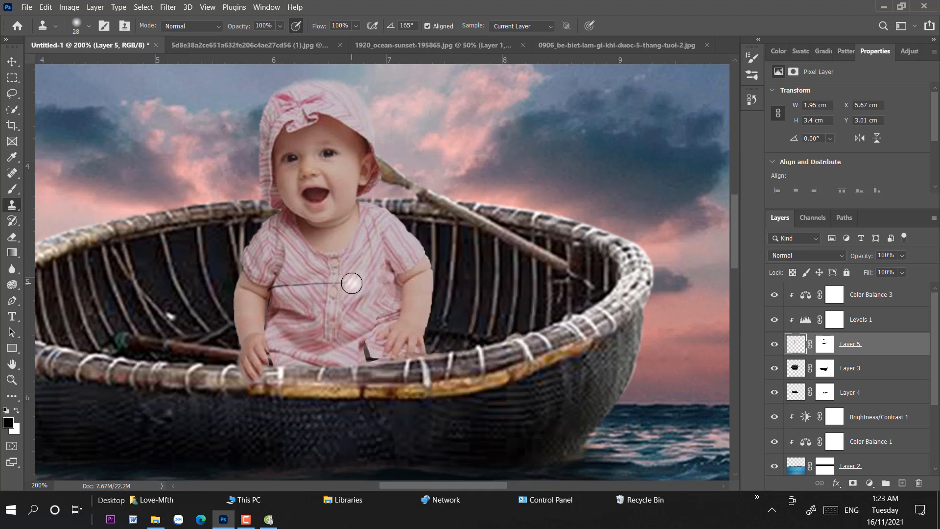
pyautogui.moveTo(351, 283)
pyautogui.mouseDown()
pyautogui.moveTo(336, 294)
pyautogui.moveTo(329, 281)
pyautogui.moveTo(335, 289)
pyautogui.mouseUp()
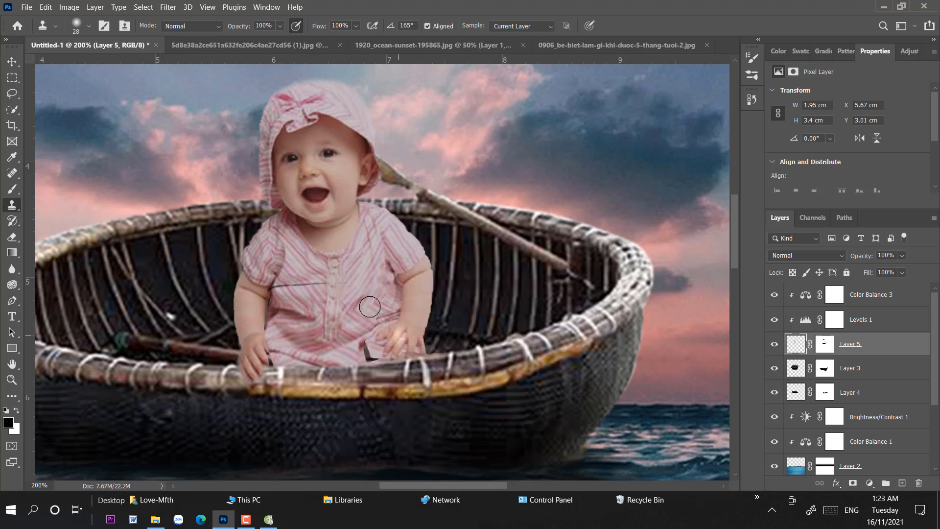
pyautogui.moveTo(289, 270)
pyautogui.mouseDown()
pyautogui.moveTo(307, 292)
pyautogui.moveTo(302, 270)
pyautogui.moveTo(317, 284)
pyautogui.moveTo(276, 289)
pyautogui.mouseUp()
pyautogui.moveTo(357, 334)
pyautogui.mouseDown()
pyautogui.moveTo(371, 355)
pyautogui.moveTo(359, 332)
pyautogui.mouseUp()
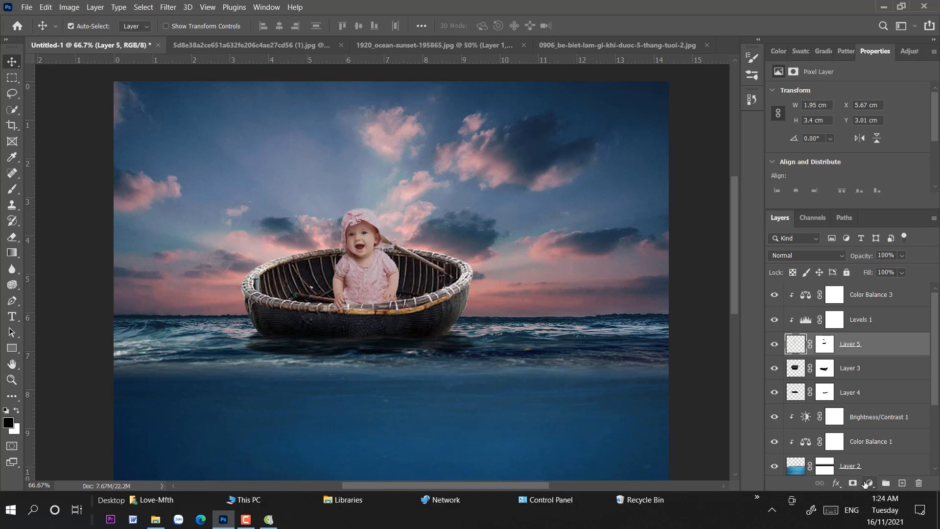
# Step: Add a Brightness/Contrast adjustment clipped to the baby layer
pyautogui.click(867, 483)
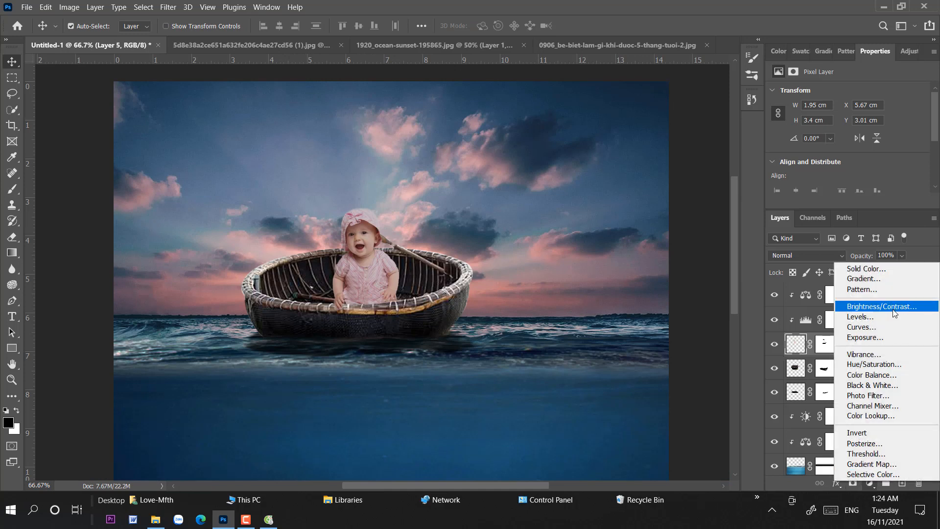
pyautogui.click(842, 307)
pyautogui.moveTo(848, 125); pyautogui.dragTo(856, 150)
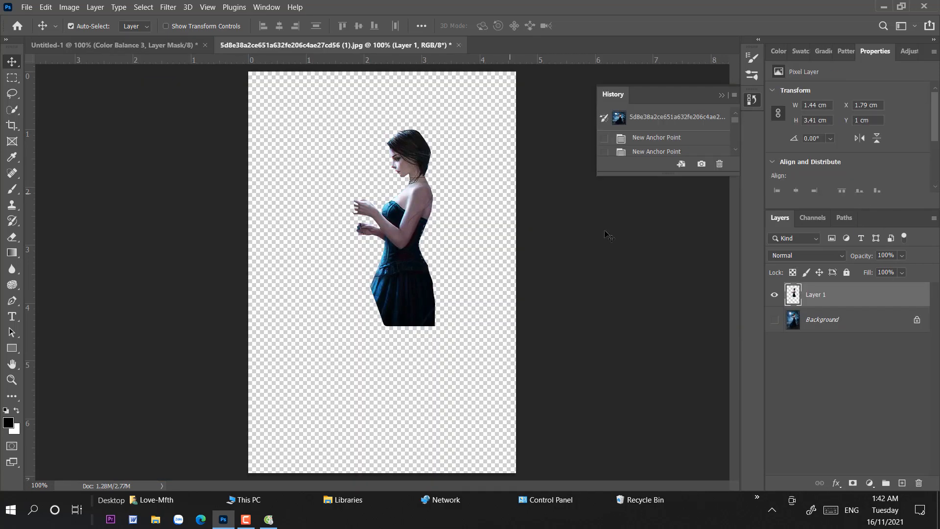
# Step: Copy the woman cutout layer into the Untitled-1 composite, placing her over the boat's outer edge at about X 7.93 cm, Y 4.28 cm
pyautogui.moveTo(812, 294); pyautogui.dragTo(416, 234)
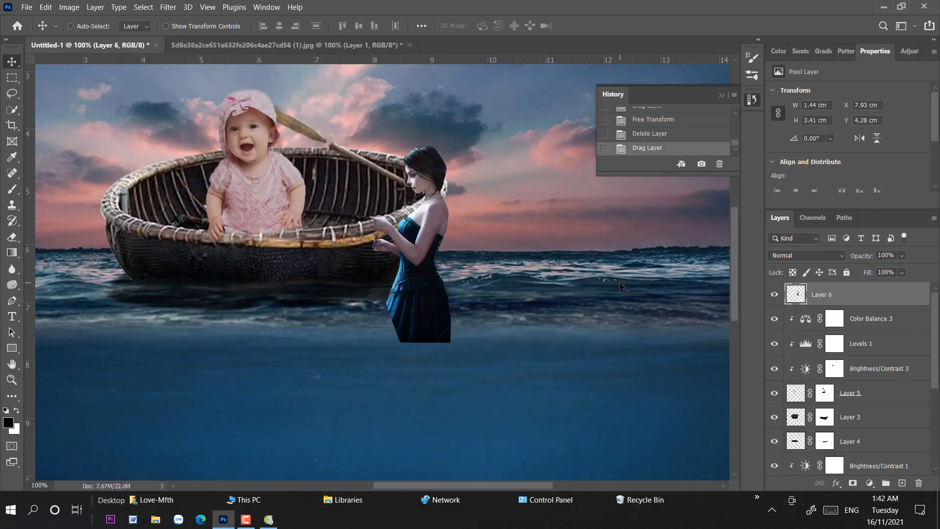
pyautogui.hotkey('ctrl', '-')
pyautogui.hotkey('ctrl', '-')
# Step: Try to enlarge the woman with Free Transform and shift her down into the water
pyautogui.hotkey('ctrl', 't')
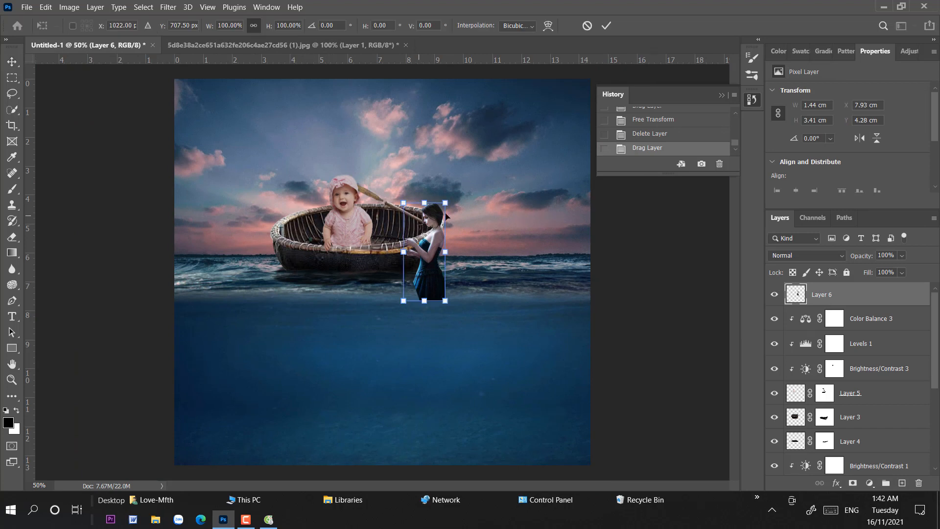
pyautogui.moveTo(404, 203); pyautogui.dragTo(364, 108)
pyautogui.moveTo(429, 235); pyautogui.dragTo(477, 303)
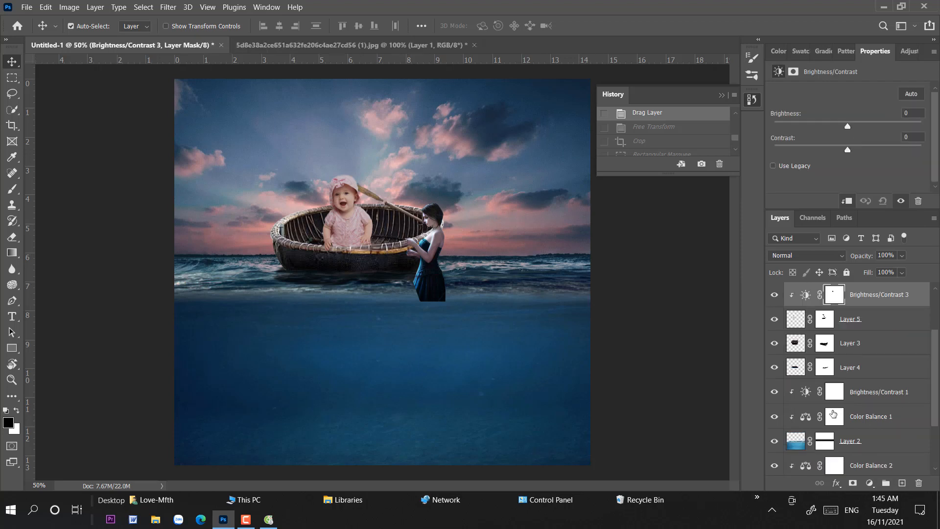
# Step: Scale the baby layer together with its three adjustments to 78.5% and reseat the baby behind the boat's front rim
pyautogui.scroll(3, 879, 344)
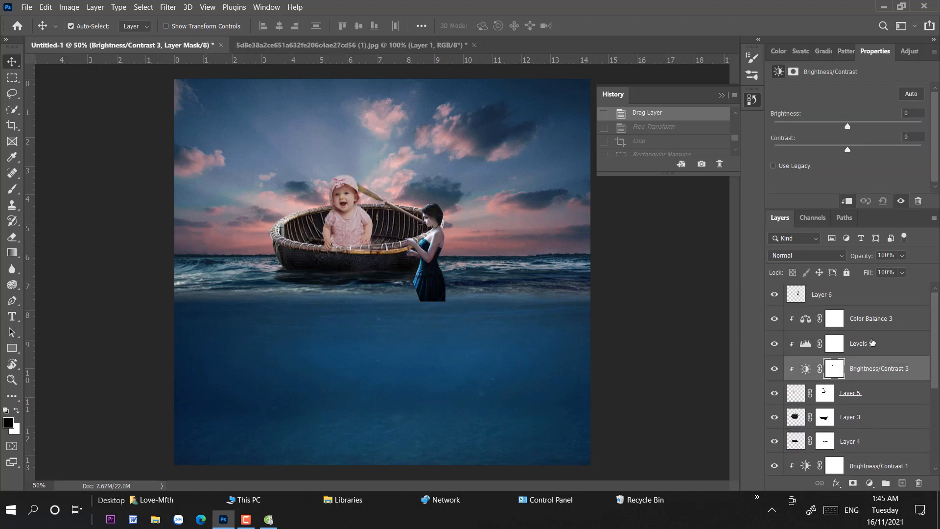
pyautogui.click(803, 395)
pyautogui.keyDown('shift'); pyautogui.click(833, 319); pyautogui.keyUp('shift')
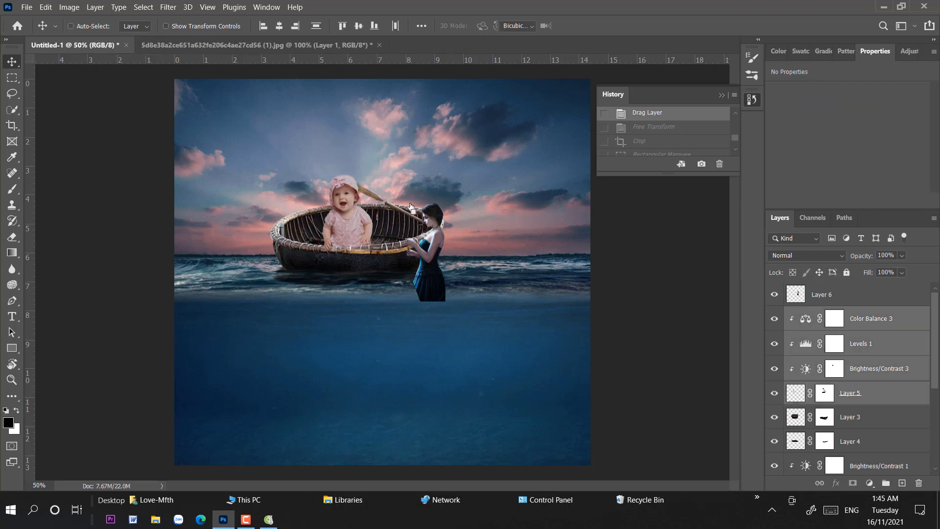
pyautogui.hotkey('ctrl', 't')
pyautogui.moveTo(380, 168); pyautogui.dragTo(368, 188)
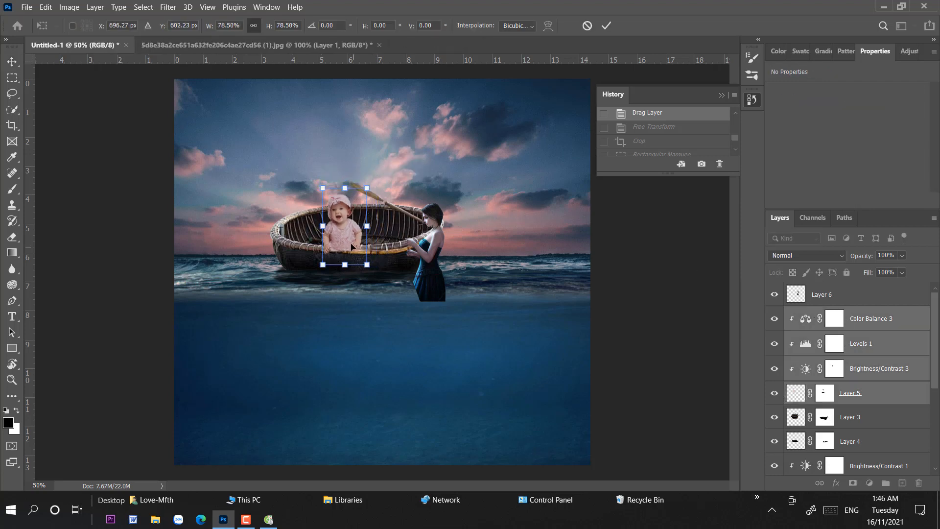
pyautogui.moveTo(350, 238); pyautogui.dragTo(359, 230)
pyautogui.hotkey('ctrl', '+')
pyautogui.hotkey('ctrl', '+')
pyautogui.hotkey('ctrl', '+')
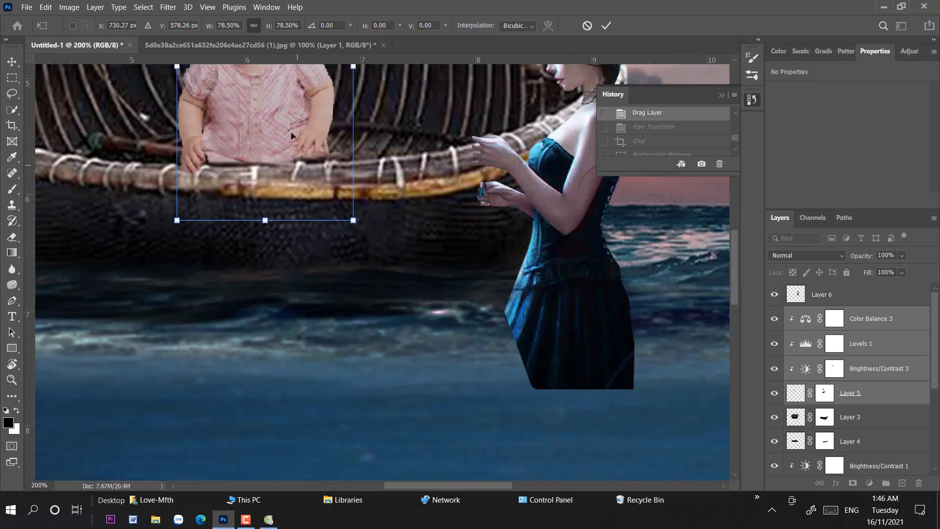
pyautogui.moveTo(261, 105); pyautogui.dragTo(261, 113)
pyautogui.press('Return')
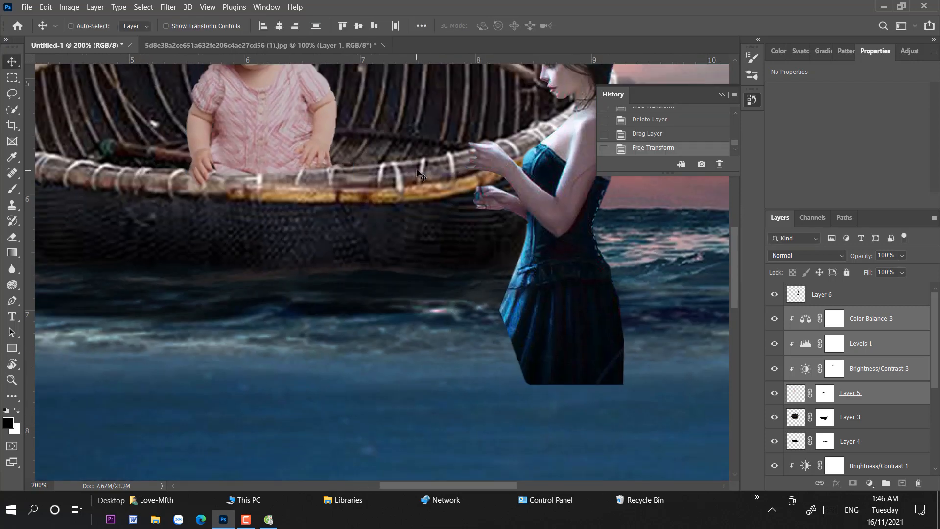
# Step: Move the woman outward along the boat's edge to X 8.61 cm, Y 4.19 cm, and duplicate her layer
pyautogui.hotkey('ctrl', '-')
pyautogui.moveTo(511, 232); pyautogui.dragTo(550, 227)
pyautogui.hotkey('ctrl', 'j')
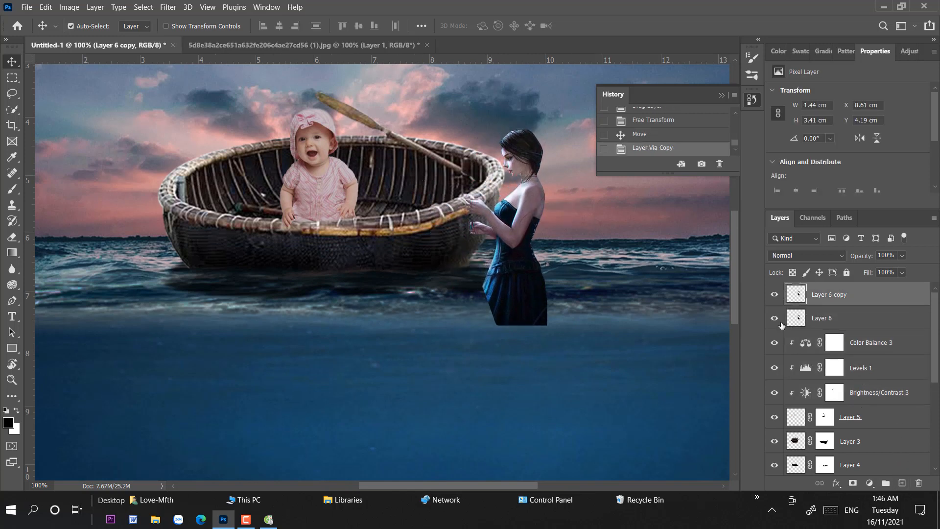
# Step: Hide Layer 6, add a layer mask to Layer 6 copy and fade the bottom edge of the woman's skirt with a soft black brush
pyautogui.click(774, 318)
pyautogui.click(852, 482)
pyautogui.press('b')
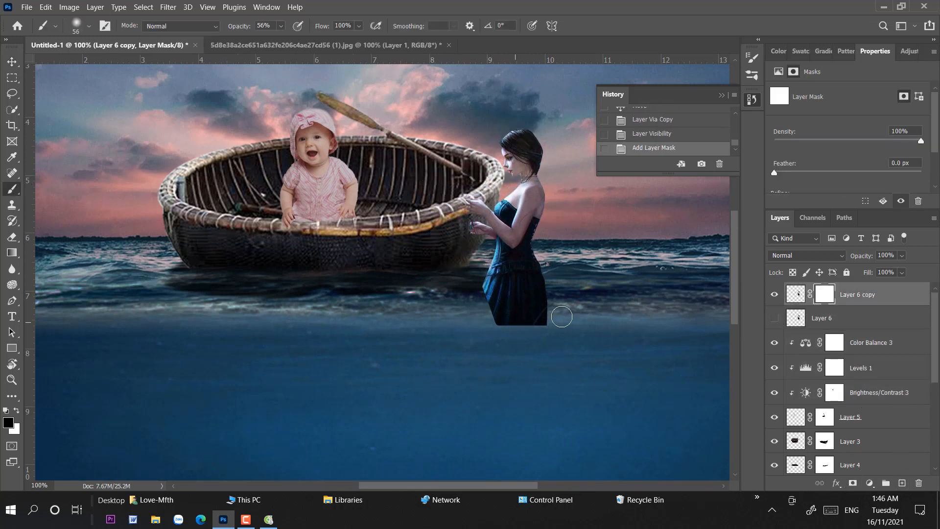
pyautogui.moveTo(504, 323); pyautogui.dragTo(546, 323)
# Step: Mask out the woman's skirt below the water surface with the brush at 100% opacity, and lower her slightly
pyautogui.moveTo(288, 41); pyautogui.dragTo(332, 45)
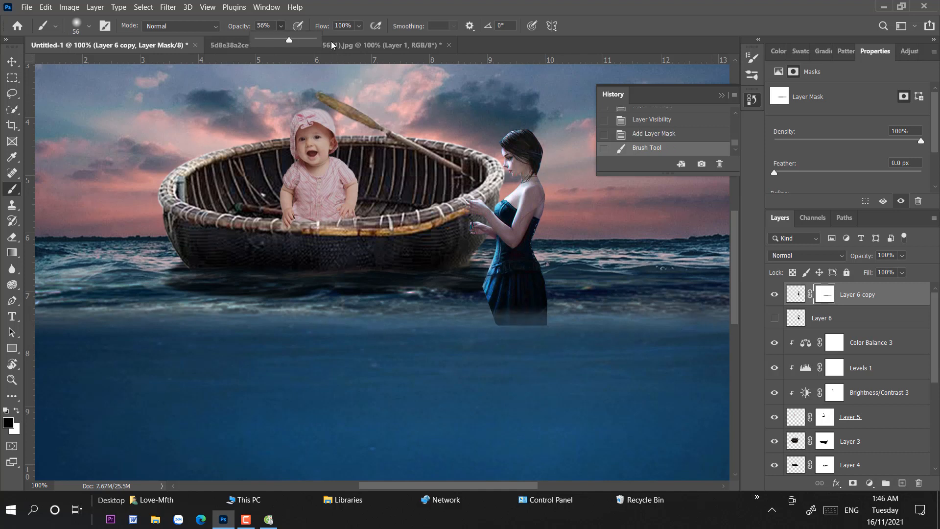
pyautogui.moveTo(448, 293)
pyautogui.mouseDown()
pyautogui.moveTo(556, 332)
pyautogui.moveTo(649, 307)
pyautogui.moveTo(516, 309)
pyautogui.moveTo(443, 292)
pyautogui.moveTo(555, 293)
pyautogui.moveTo(511, 294)
pyautogui.moveTo(547, 289)
pyautogui.moveTo(510, 286)
pyautogui.moveTo(520, 301)
pyautogui.moveTo(512, 286)
pyautogui.moveTo(495, 282)
pyautogui.moveTo(550, 276)
pyautogui.mouseUp()
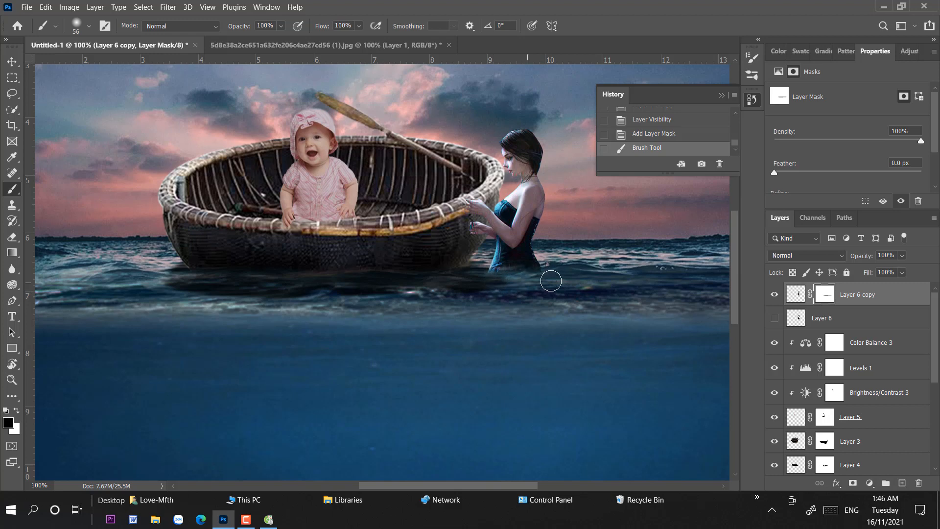
pyautogui.press('v')
pyautogui.moveTo(533, 223); pyautogui.dragTo(530, 235)
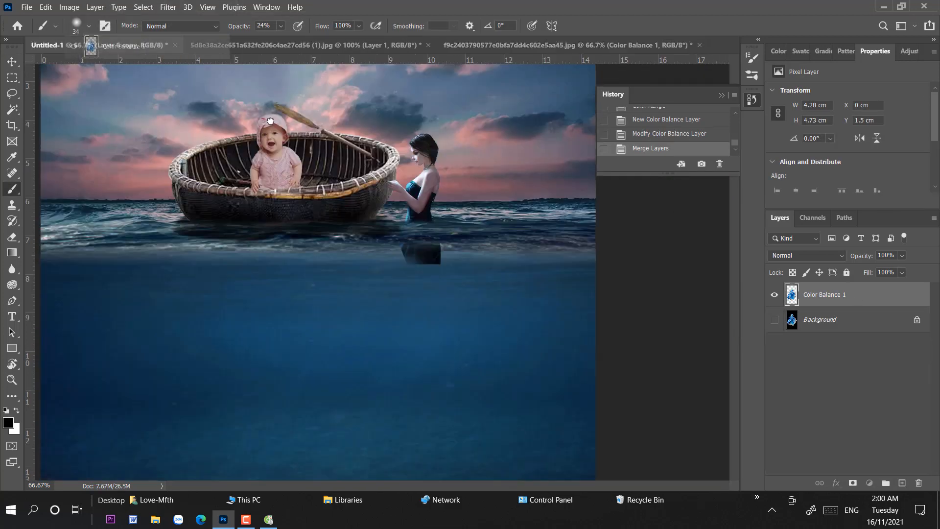
# Step: Bring the blue fish tail layer into the Untitled-1 composite beneath the woman and enlarge it to about 124.5%
pyautogui.moveTo(461, 300); pyautogui.dragTo(451, 312)
pyautogui.press('v')
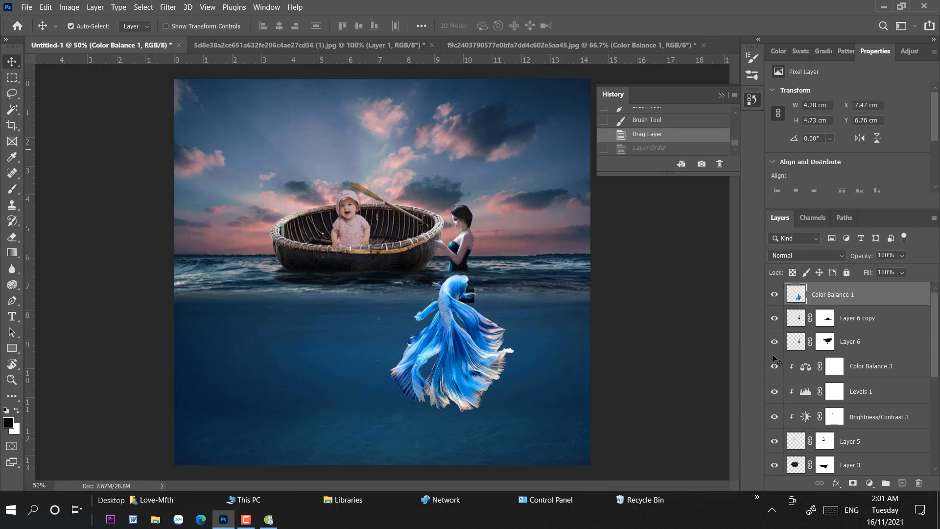
pyautogui.hotkey('ctrl', 't')
pyautogui.moveTo(513, 410); pyautogui.dragTo(533, 433)
pyautogui.moveTo(500, 378)
pyautogui.mouseDown()
pyautogui.moveTo(495, 370)
pyautogui.moveTo(513, 360)
pyautogui.moveTo(507, 363)
pyautogui.mouseUp()
pyautogui.moveTo(396, 418); pyautogui.dragTo(388, 420)
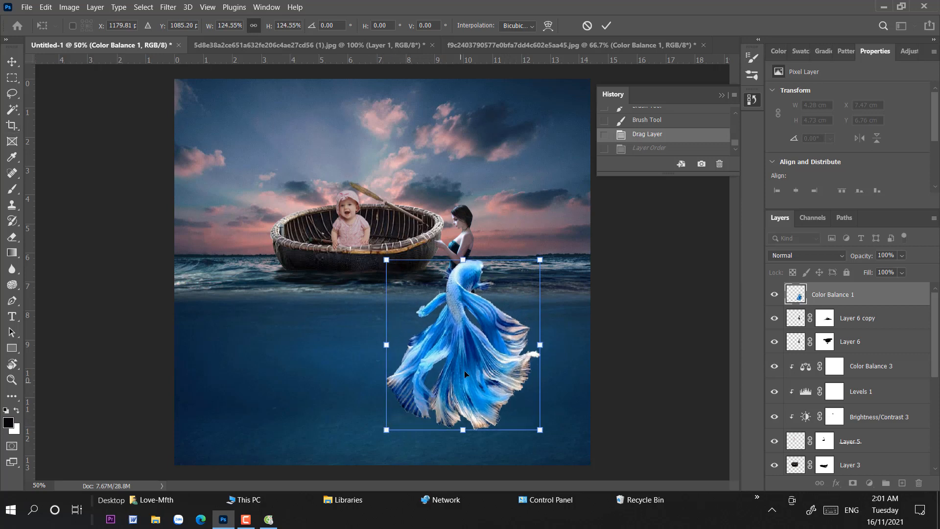
pyautogui.moveTo(464, 370); pyautogui.dragTo(473, 376)
pyautogui.press('Return')
# Step: Add a layer mask to the fish tail and paint out its top around the waterline with an 81 px soft brush, finishing at 100% opacity
pyautogui.click(852, 483)
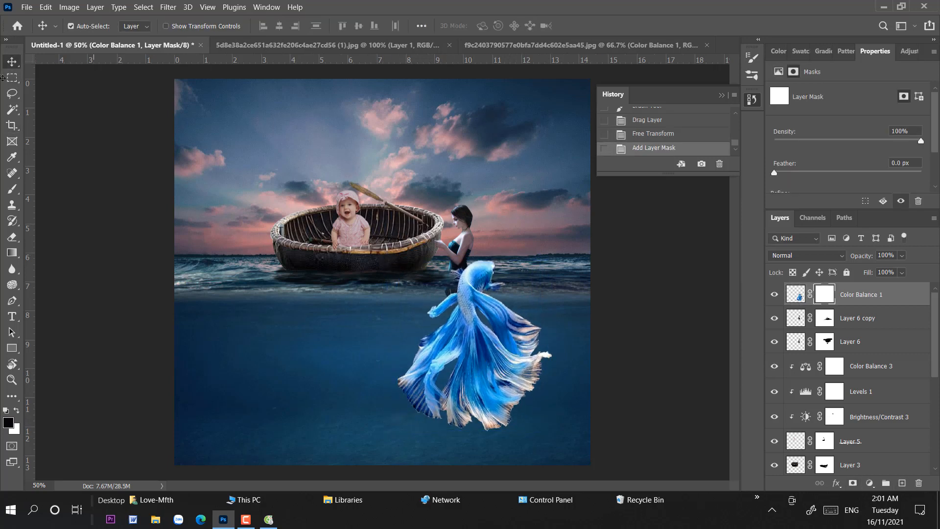
pyautogui.press('b')
pyautogui.rightClick(500, 272)
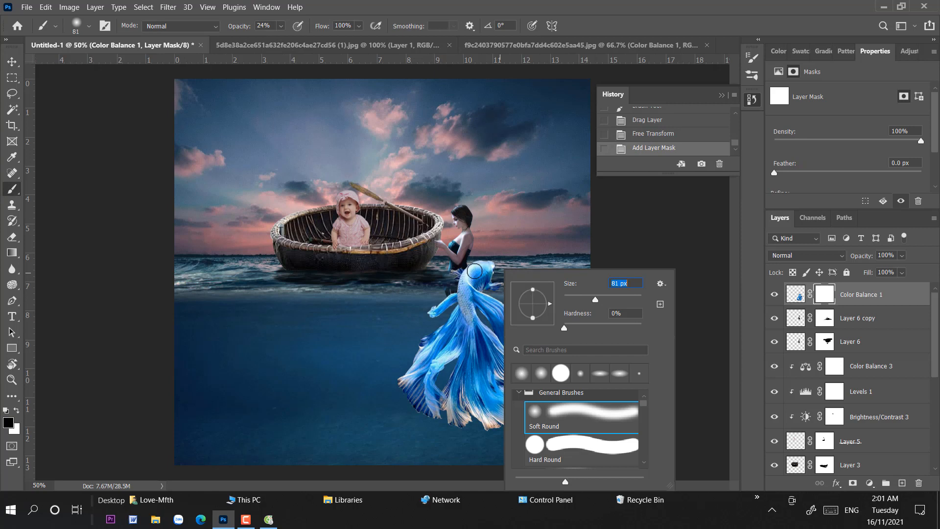
pyautogui.moveTo(474, 270); pyautogui.dragTo(410, 284)
pyautogui.click(280, 26)
pyautogui.moveTo(284, 40); pyautogui.dragTo(329, 41)
pyautogui.moveTo(499, 265)
pyautogui.mouseDown()
pyautogui.moveTo(514, 282)
pyautogui.moveTo(477, 277)
pyautogui.moveTo(464, 309)
pyautogui.mouseUp()
# Step: Scale the fish tail to 116.32% below the woman's waist and warp its upper part upward and outward
pyautogui.press('v')
pyautogui.hotkey('ctrl', 't')
pyautogui.moveTo(394, 260); pyautogui.dragTo(368, 230)
pyautogui.moveTo(470, 310); pyautogui.dragTo(482, 327)
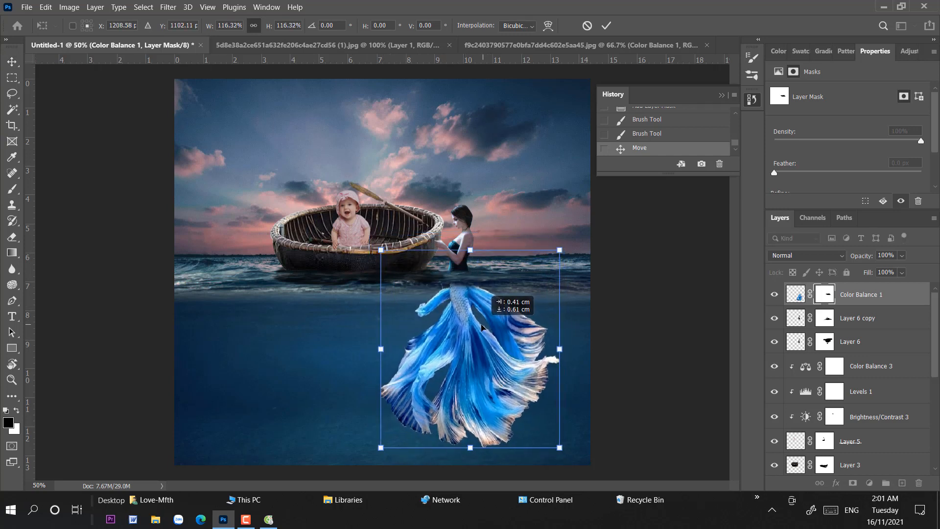
pyautogui.click(548, 26)
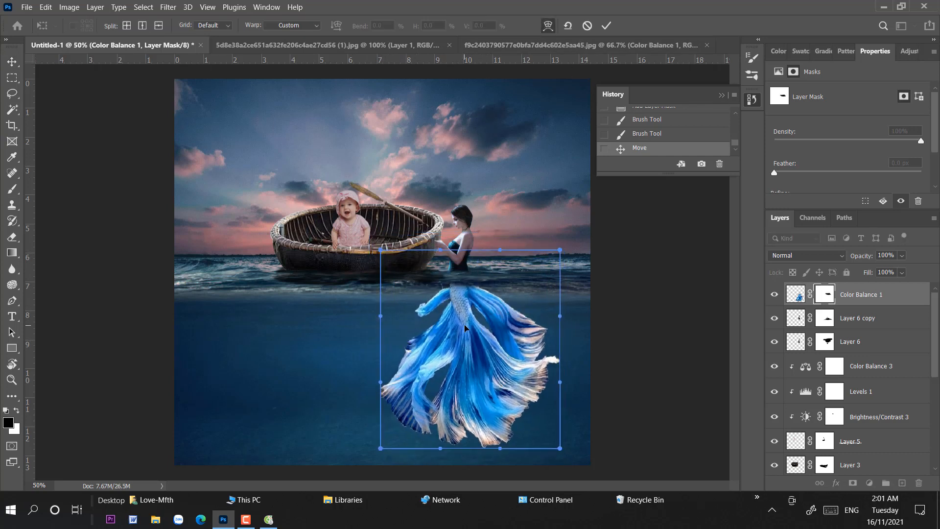
pyautogui.moveTo(466, 325); pyautogui.dragTo(480, 297)
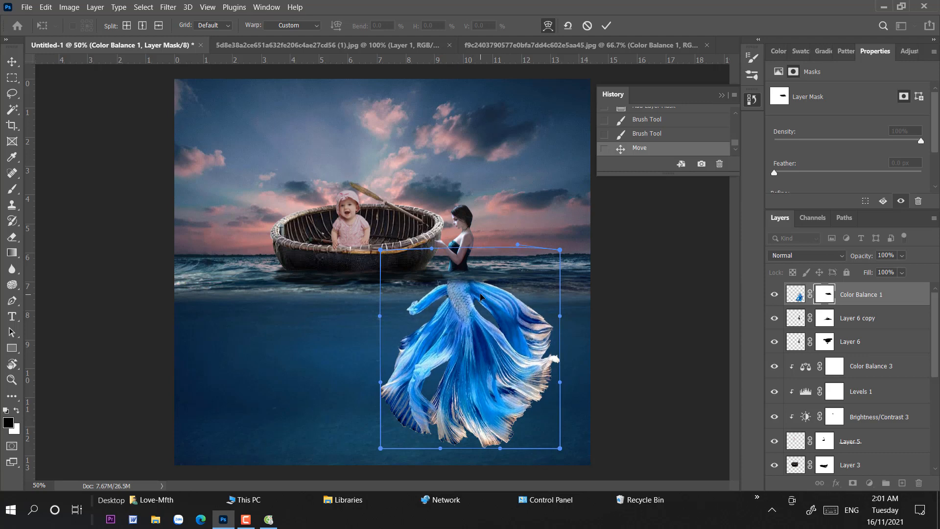
pyautogui.click(12, 62)
# Step: Hide the original woman layer, Layer 6, and nudge the fish tail slightly toward the boat
pyautogui.hotkey('ctrl', '+')
pyautogui.hotkey('ctrl', '+')
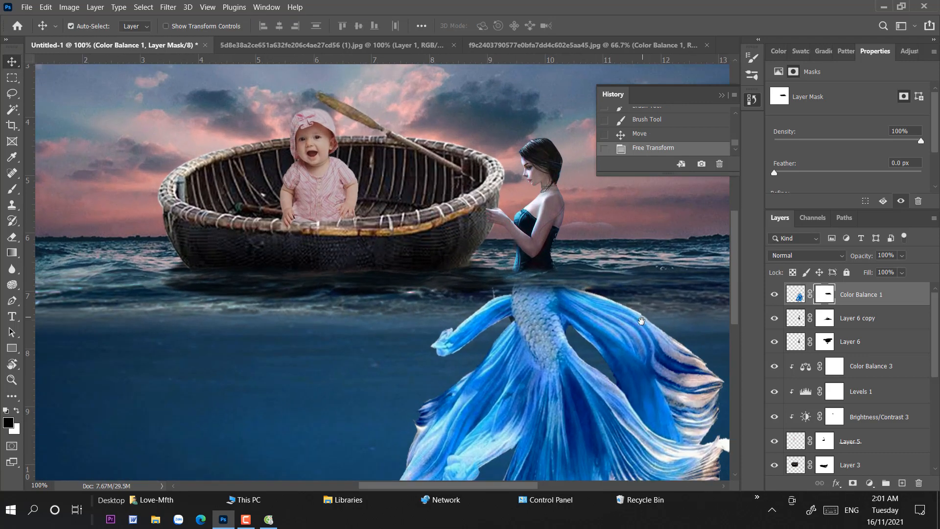
pyautogui.hotkey('ctrl', '+')
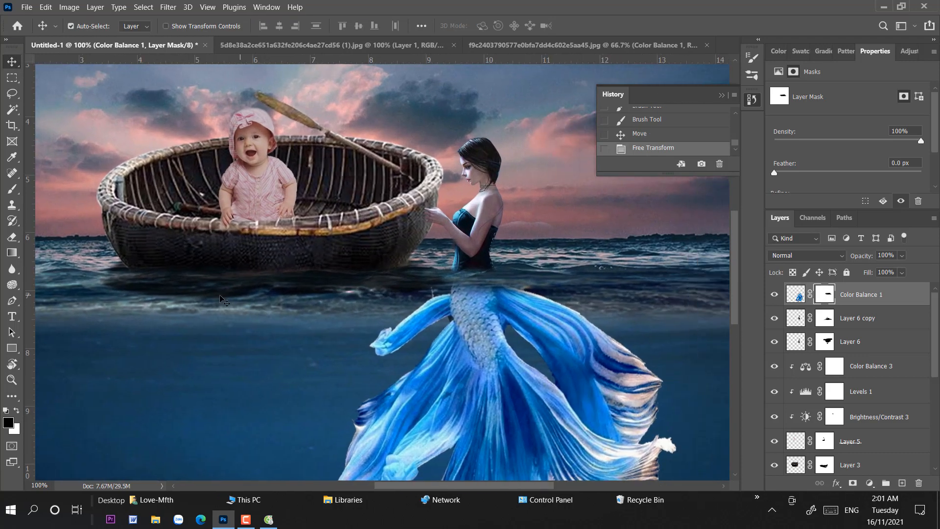
pyautogui.click(454, 324)
pyautogui.click(774, 341)
pyautogui.click(482, 335)
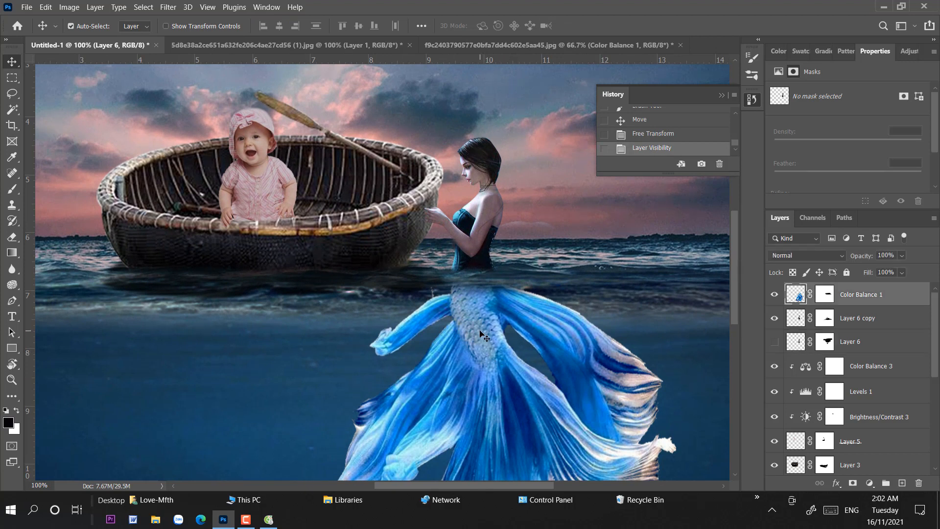
pyautogui.moveTo(477, 333); pyautogui.dragTo(474, 331)
# Step: Refine the fish tail's mask along the waterline under the woman's waist, reducing the soft brush to 42 px
pyautogui.press('b')
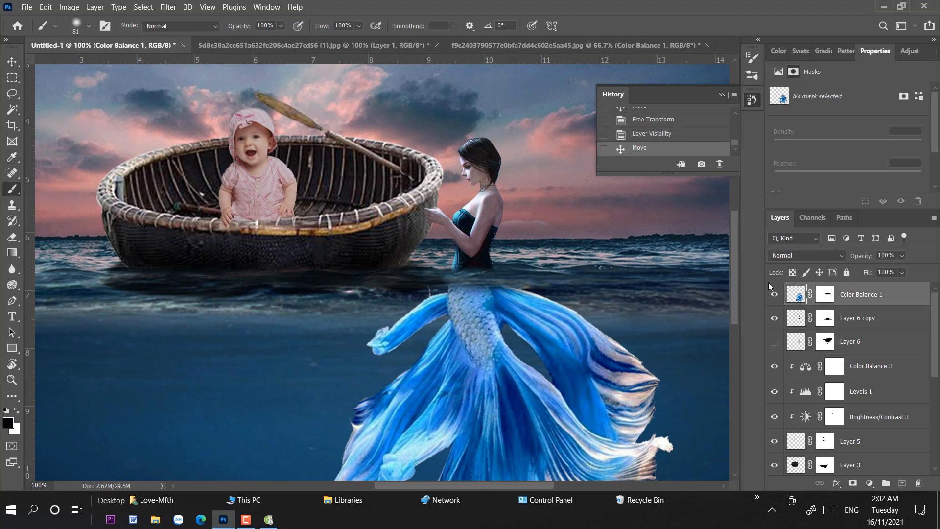
pyautogui.click(825, 295)
pyautogui.moveTo(375, 224)
pyautogui.mouseDown()
pyautogui.moveTo(543, 219)
pyautogui.moveTo(574, 237)
pyautogui.mouseUp()
pyautogui.rightClick(574, 236)
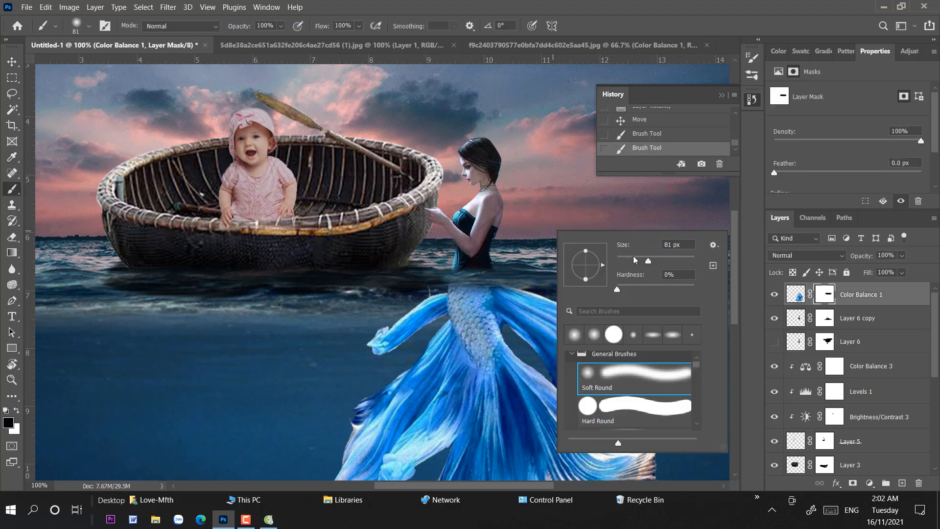
pyautogui.moveTo(635, 260); pyautogui.dragTo(630, 260)
pyautogui.click(494, 270)
pyautogui.moveTo(455, 282)
pyautogui.mouseDown()
pyautogui.moveTo(477, 279)
pyautogui.moveTo(451, 275)
pyautogui.mouseUp()
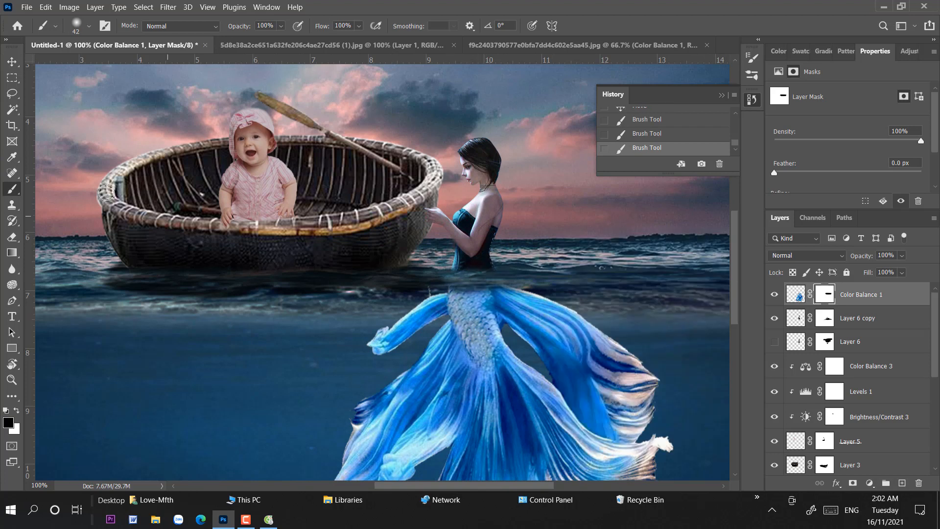
# Step: Move the fish tail down below the waterline to X 7.11 cm, Y 6.07 cm
pyautogui.press('v')
pyautogui.moveTo(479, 323); pyautogui.dragTo(481, 337)
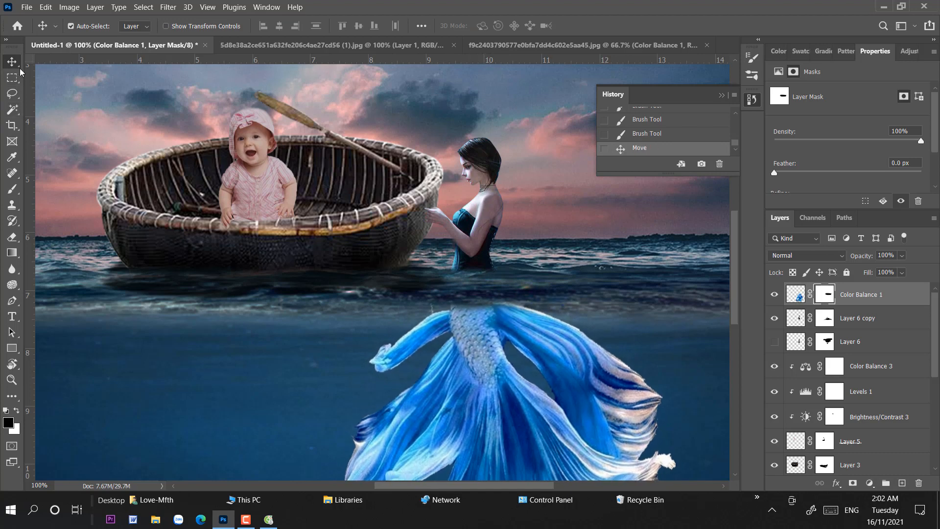
pyautogui.hotkey('ctrl', '-')
pyautogui.hotkey('ctrl', '-')
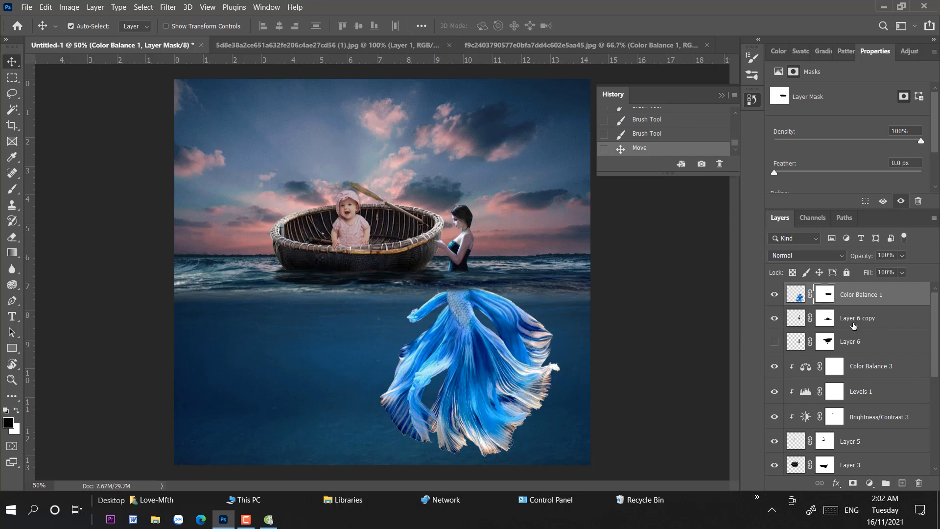
# Step: Clip a Brightness/Contrast adjustment to the fish tail, with strongly lowered brightness and contrast at -35
pyautogui.click(796, 294)
pyautogui.click(869, 482)
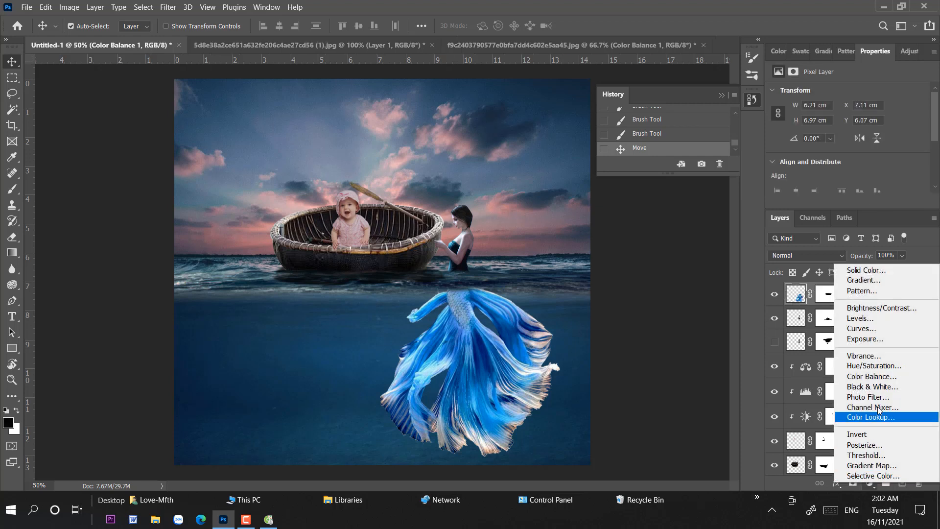
pyautogui.click(879, 307)
pyautogui.hotkey('ctrl', 'alt', 'g')
pyautogui.moveTo(845, 127); pyautogui.dragTo(833, 133)
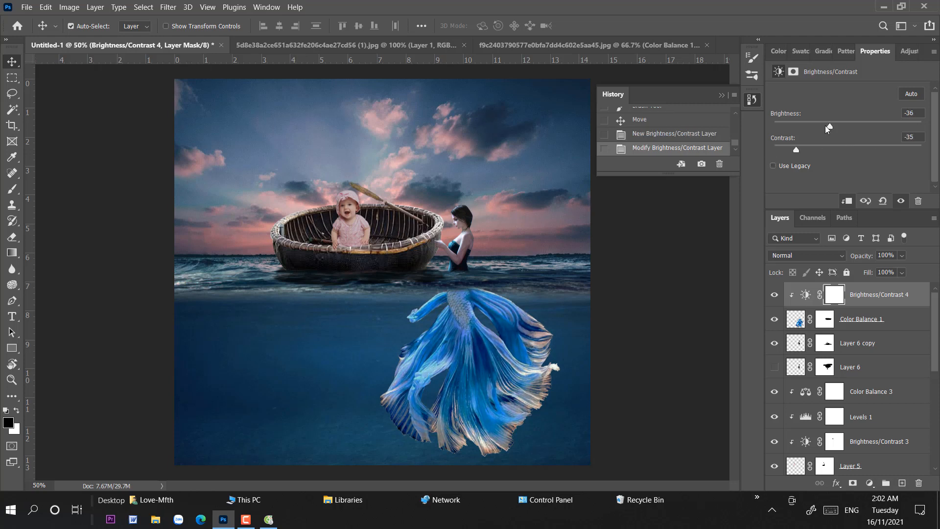
pyautogui.moveTo(826, 128); pyautogui.dragTo(803, 135)
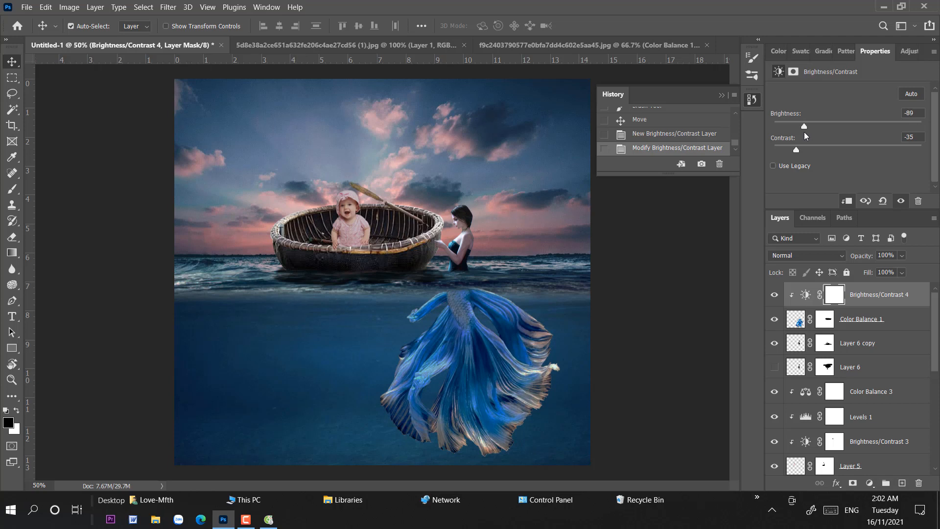
pyautogui.moveTo(804, 132); pyautogui.dragTo(807, 132)
# Step: Add a clipped Color Balance adjustment to the fish tail with midtones at Cyan-Red -21, Magenta-Green +29 and Yellow-Blue +17
pyautogui.click(869, 483)
pyautogui.click(856, 370)
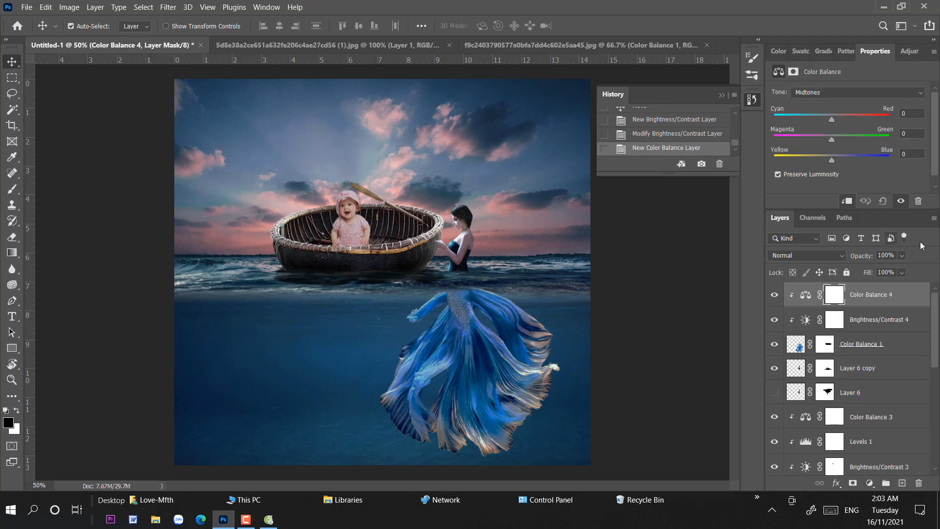
pyautogui.moveTo(832, 117); pyautogui.dragTo(819, 117)
pyautogui.moveTo(831, 160); pyautogui.dragTo(841, 160)
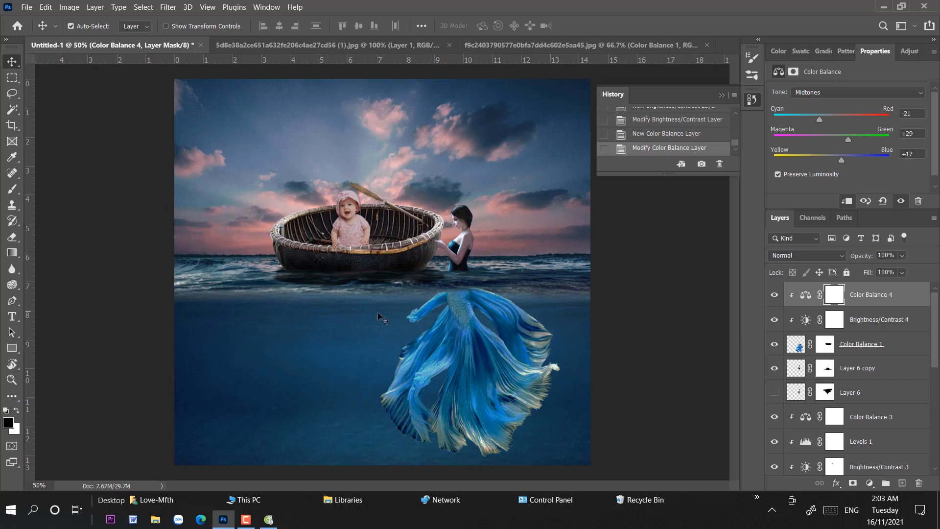
# Step: Paint out the fish tail's top edge on its layer mask with a 75 px soft brush at 100% opacity
pyautogui.click(827, 349)
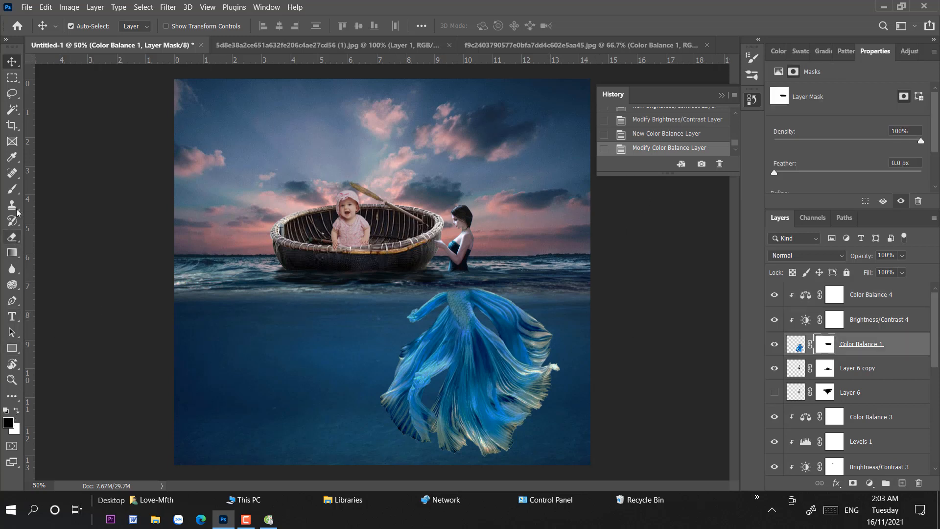
pyautogui.click(15, 193)
pyautogui.rightClick(310, 280)
pyautogui.click(402, 300)
pyautogui.click(653, 303)
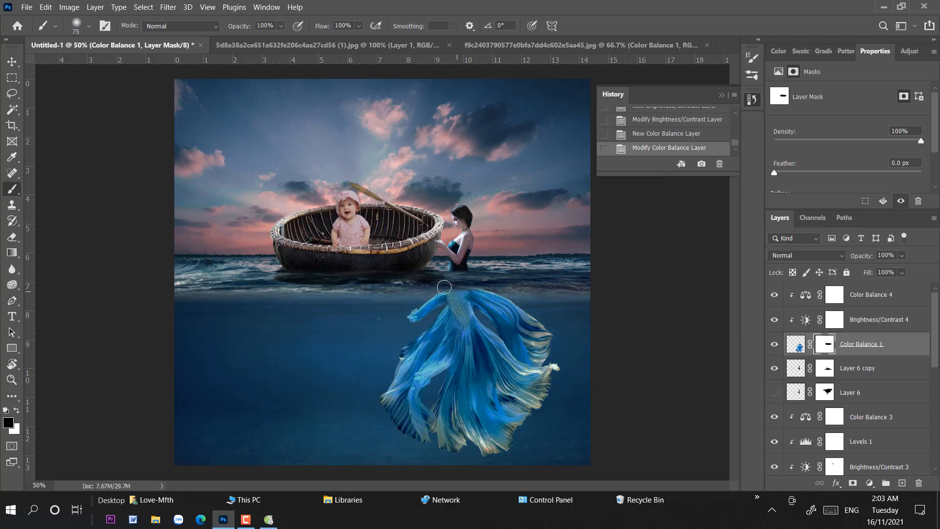
pyautogui.moveTo(443, 287)
pyautogui.mouseDown()
pyautogui.moveTo(505, 281)
pyautogui.moveTo(487, 279)
pyautogui.mouseUp()
# Step: Fade the upper fins along the underwater boundary on the tail's mask with the brush at 49% opacity
pyautogui.click(281, 27)
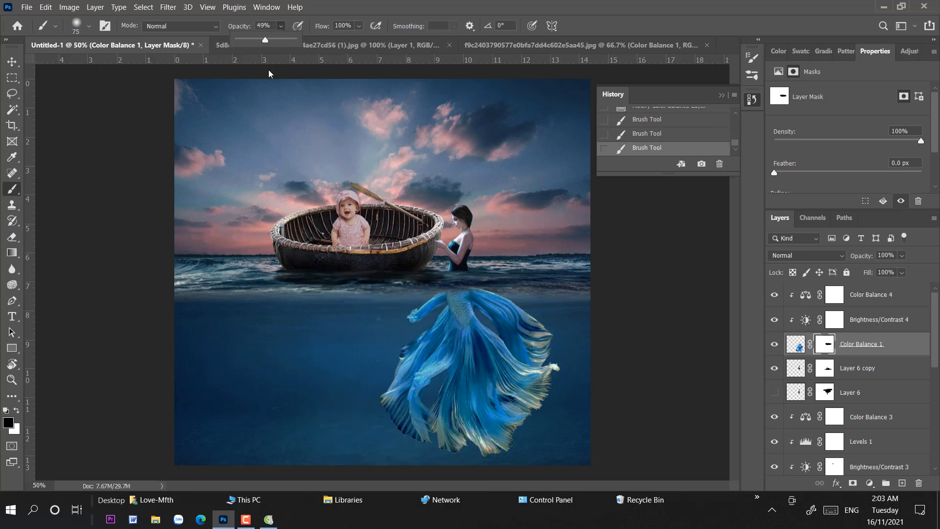
pyautogui.moveTo(412, 285); pyautogui.dragTo(492, 293)
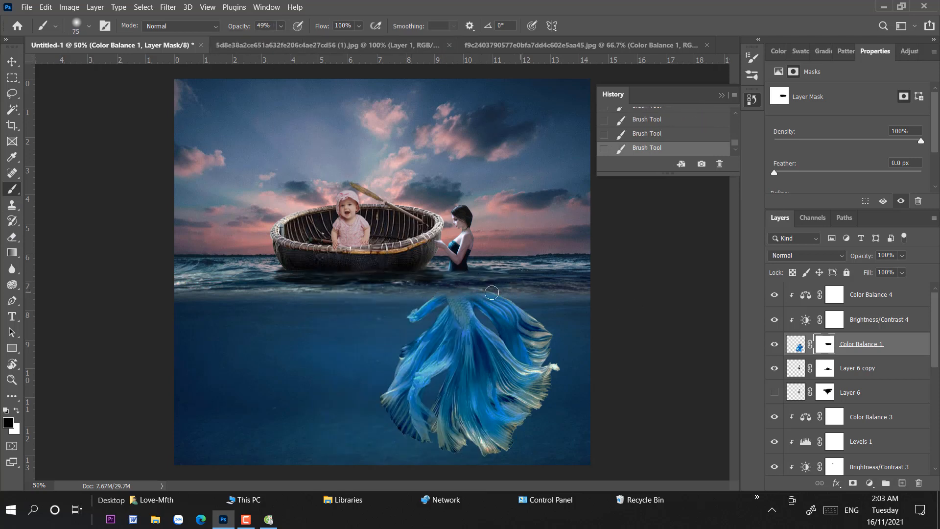
pyautogui.moveTo(362, 297); pyautogui.dragTo(611, 307)
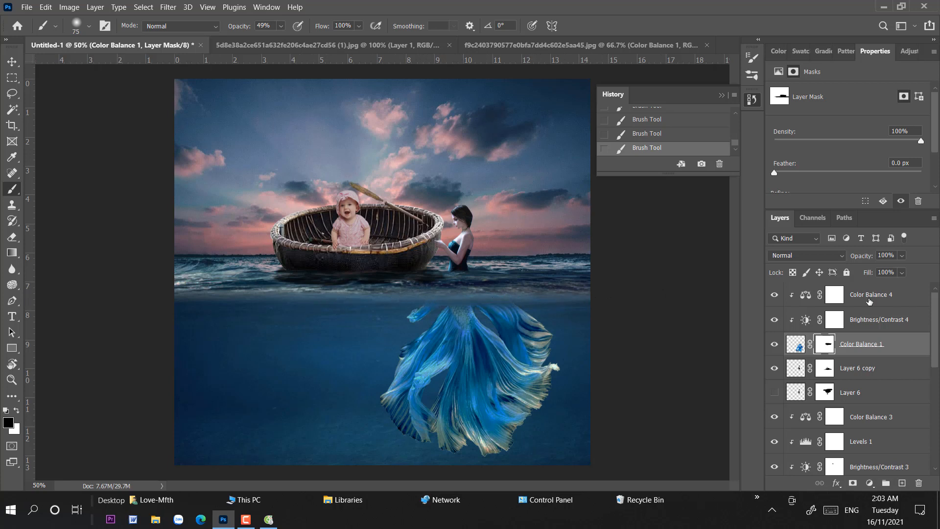
# Step: Soften the tail's upper mask edge with a 100 px brush at 26% opacity, then set the brush to 202 px and 6% opacity
pyautogui.rightClick(477, 300)
pyautogui.moveTo(581, 301); pyautogui.dragTo(594, 300)
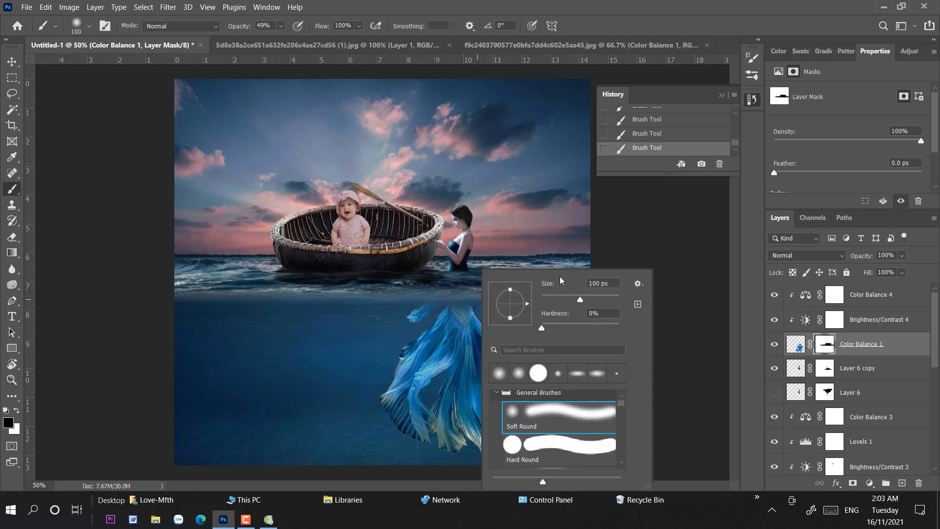
pyautogui.click(281, 26)
pyautogui.moveTo(289, 39); pyautogui.dragTo(274, 40)
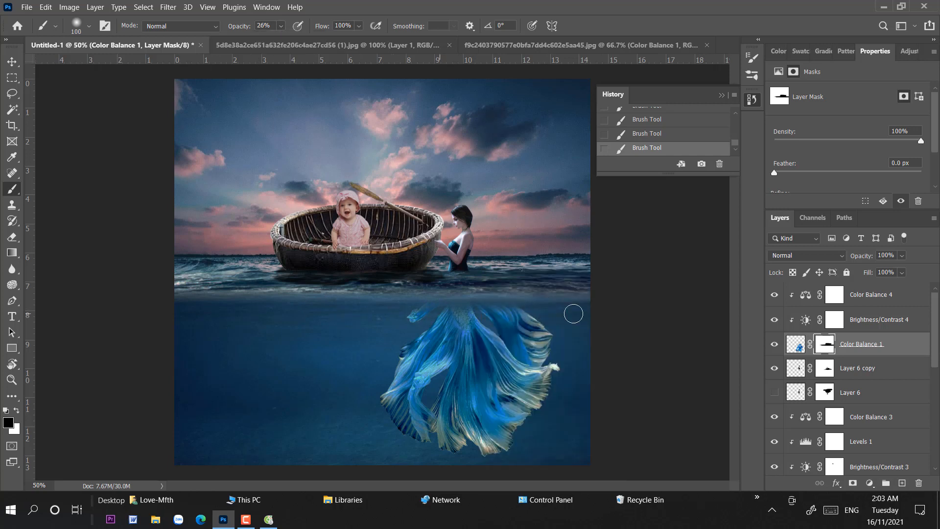
pyautogui.click(281, 25)
pyautogui.rightClick(590, 311)
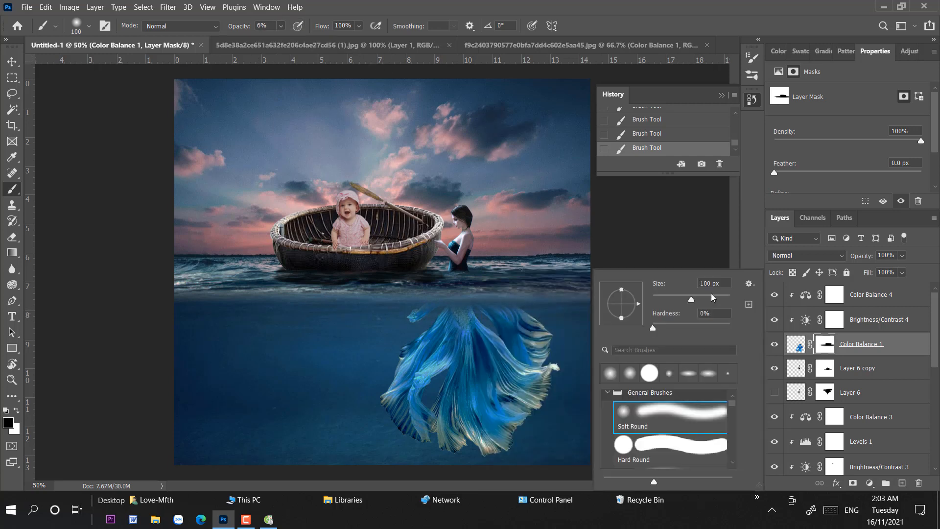
pyautogui.click(709, 295)
pyautogui.click(545, 351)
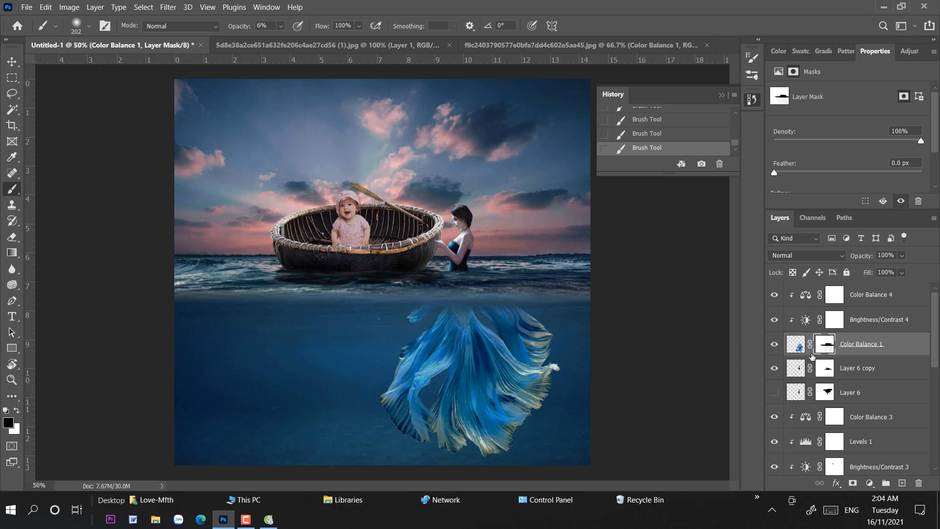
pyautogui.click(16, 411)
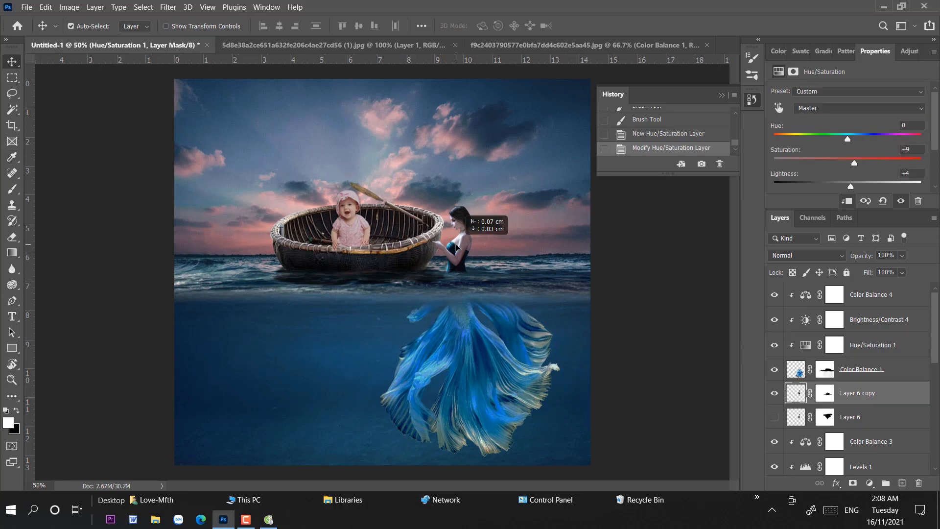
# Step: Nudge the woman on Layer 6 copy to X 8.88 cm, Y 4.39 cm beside the boat
pyautogui.moveTo(455, 247); pyautogui.dragTo(455, 238)
pyautogui.scroll(4, 456, 238)
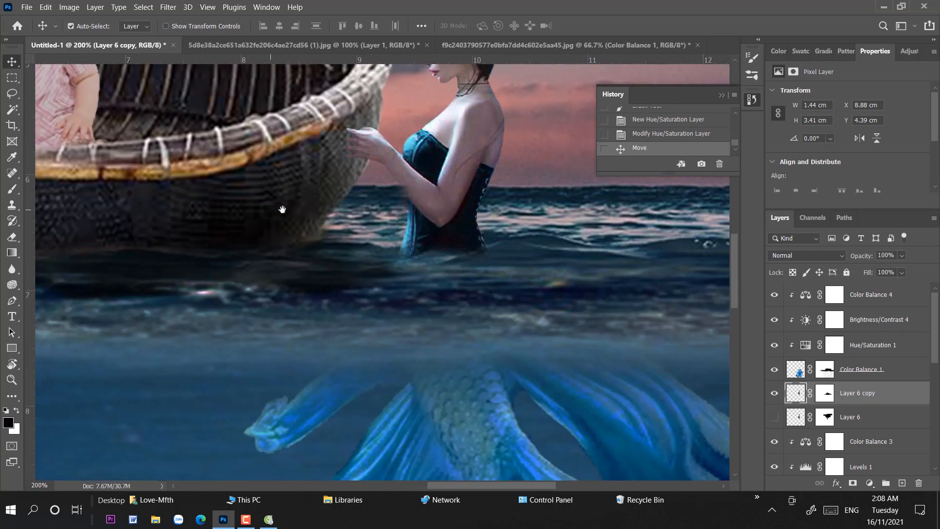
# Step: Shift the woman to X 8.84 cm, Y 4.42 cm and restore her corset's edge at the waterline on the mask with a 12 px brush
pyautogui.moveTo(433, 204); pyautogui.dragTo(429, 209)
pyautogui.moveTo(469, 160); pyautogui.dragTo(466, 162)
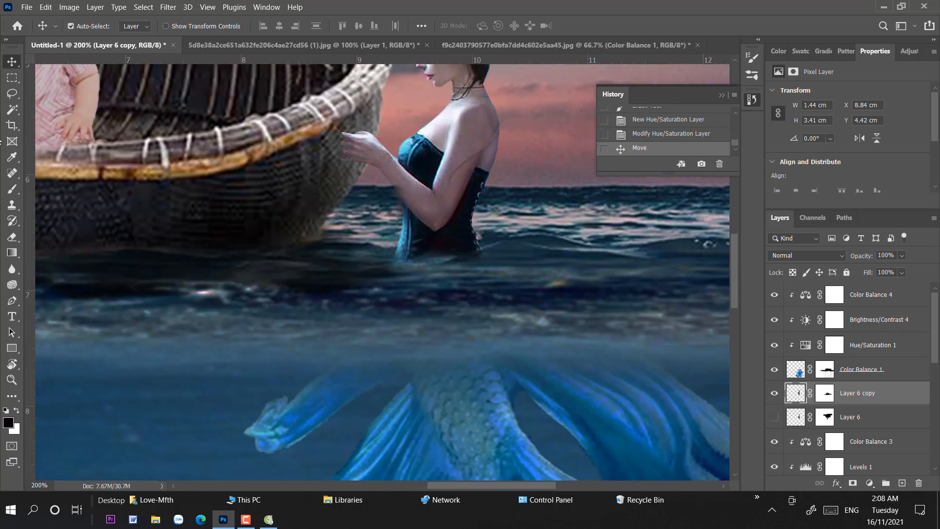
pyautogui.press('b')
pyautogui.click(824, 392)
pyautogui.press('x')
pyautogui.rightClick(482, 270)
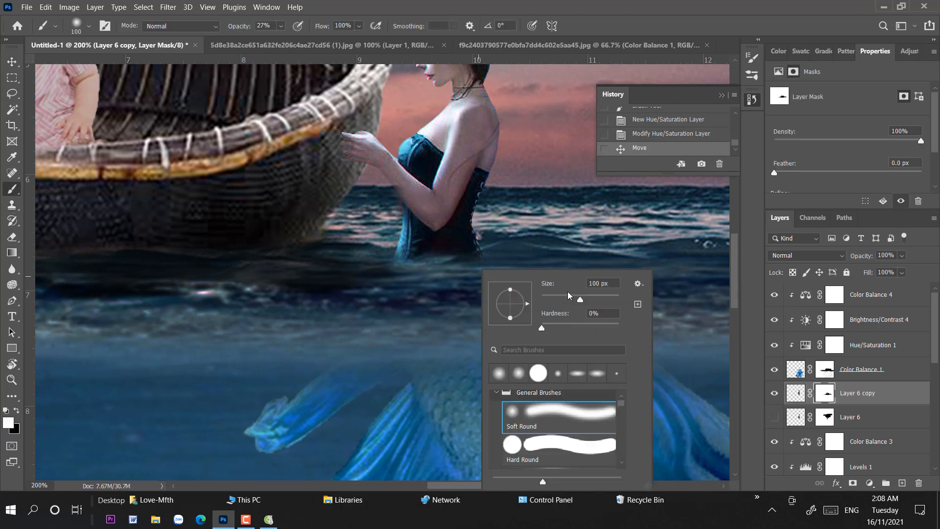
pyautogui.moveTo(568, 295); pyautogui.dragTo(546, 297)
pyautogui.click(440, 268)
pyautogui.moveTo(453, 256); pyautogui.dragTo(477, 249)
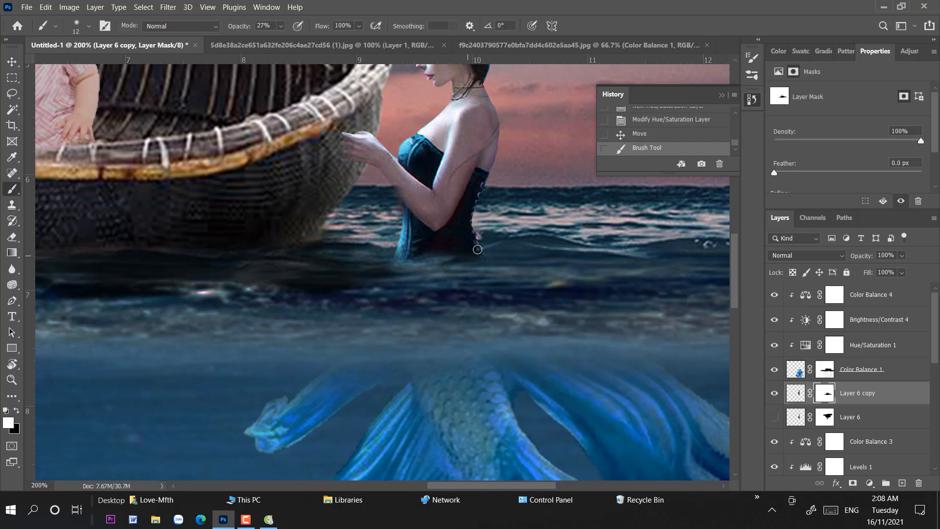
# Step: Fade the woman's waist into the waves on her layer mask with a 23 px brush at 27% opacity
pyautogui.rightClick(423, 259)
pyautogui.moveTo(538, 294); pyautogui.dragTo(550, 294)
pyautogui.press('x')
pyautogui.click(147, 372)
pyautogui.moveTo(465, 255)
pyautogui.mouseDown()
pyautogui.moveTo(418, 267)
pyautogui.moveTo(390, 256)
pyautogui.mouseUp()
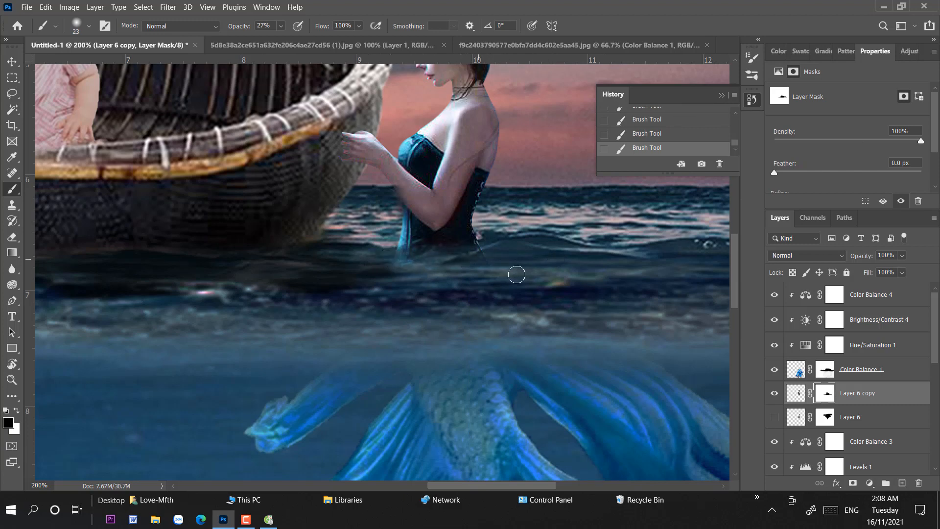
pyautogui.click(14, 62)
pyautogui.hotkey('ctrl', '0')
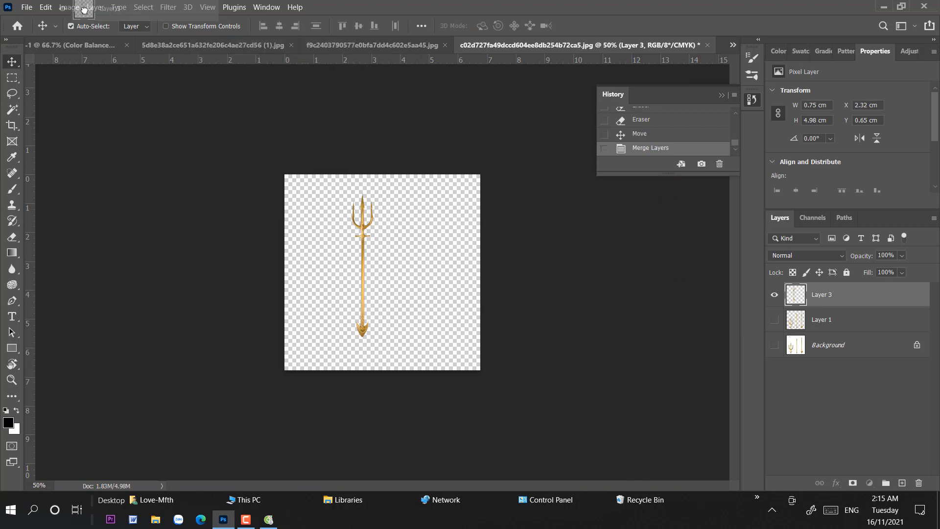
# Step: Bring the golden trident into the Untitled-1 composite, scale it to 94.01% and stand it upright at the woman's hand
pyautogui.moveTo(83, 10); pyautogui.dragTo(382, 244)
pyautogui.hotkey('ctrl', 't')
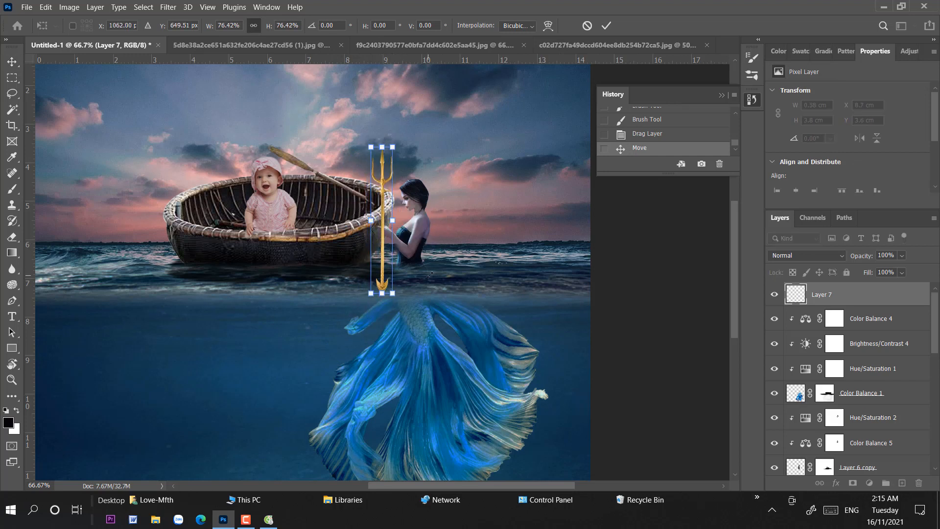
pyautogui.moveTo(382, 147); pyautogui.dragTo(384, 133)
pyautogui.moveTo(388, 197); pyautogui.dragTo(388, 212)
pyautogui.moveTo(382, 147); pyautogui.dragTo(383, 128)
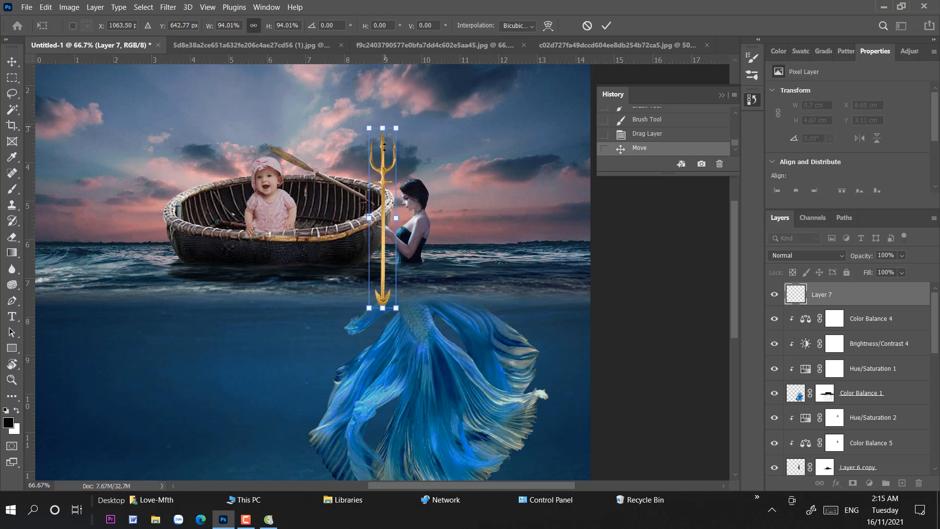
pyautogui.moveTo(385, 180); pyautogui.dragTo(384, 187)
pyautogui.hotkey('ctrl', '+')
pyautogui.hotkey('ctrl', '+')
pyautogui.press('Return')
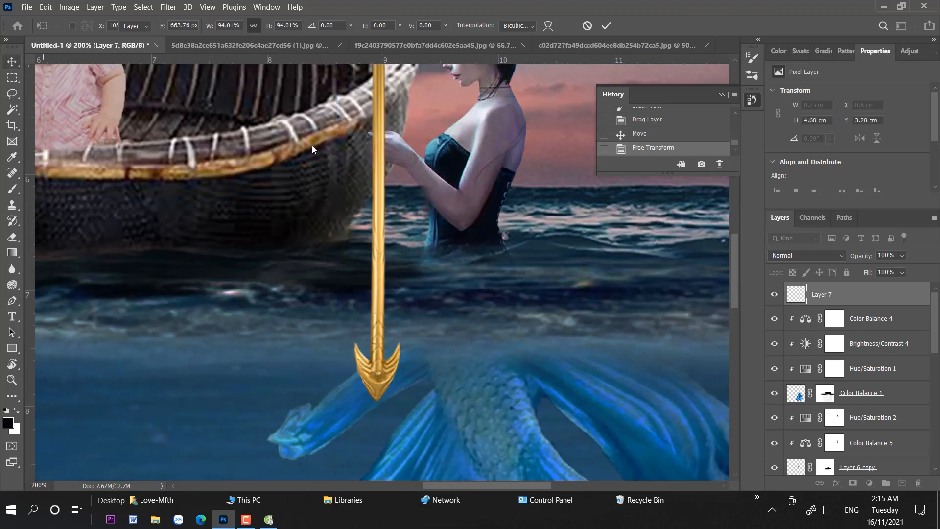
# Step: Add a mask to the trident layer at 27% opacity and hide the shaft over the woman's fingers with a 9 px brush at 100%
pyautogui.moveTo(909, 268); pyautogui.dragTo(887, 269)
pyautogui.click(852, 482)
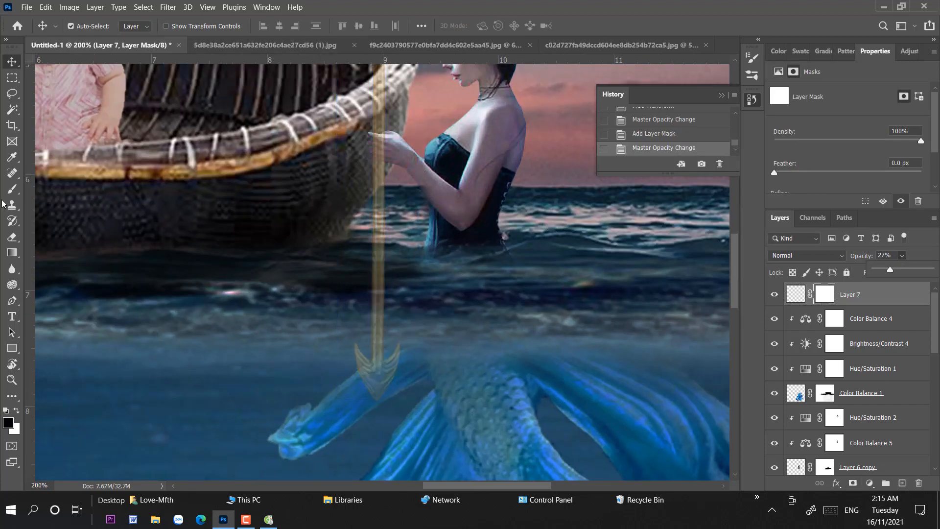
pyautogui.click(12, 188)
pyautogui.rightClick(502, 233)
pyautogui.moveTo(503, 233); pyautogui.dragTo(470, 230)
pyautogui.click(281, 26)
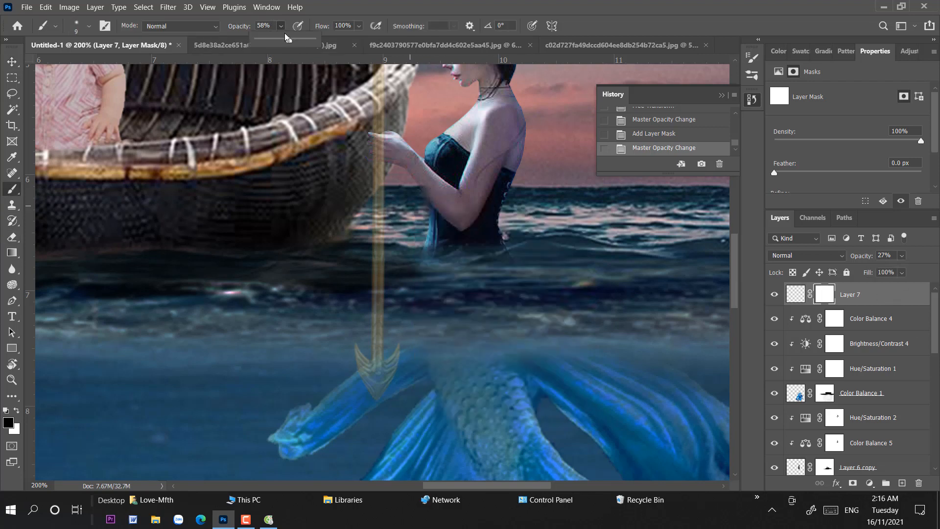
pyautogui.click(372, 136)
pyautogui.moveTo(368, 133)
pyautogui.mouseDown()
pyautogui.moveTo(391, 140)
pyautogui.moveTo(385, 151)
pyautogui.mouseUp()
pyautogui.click(392, 157)
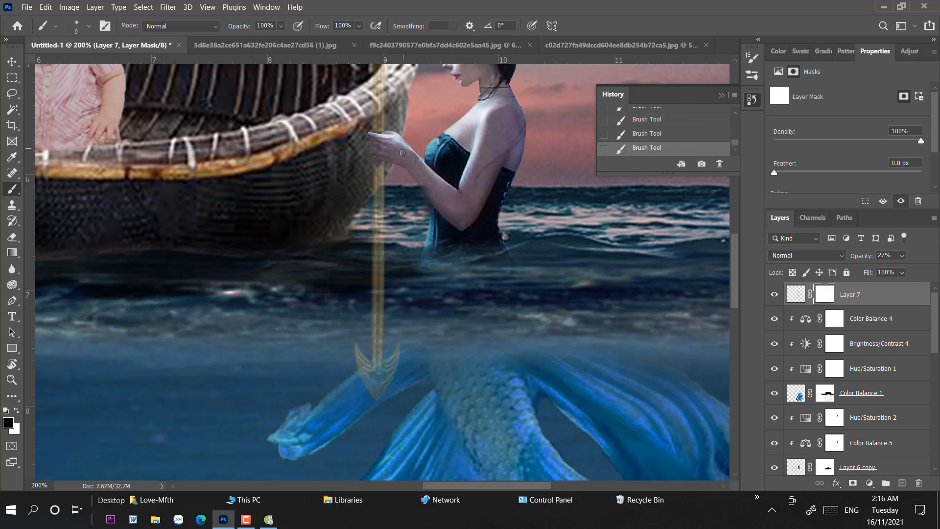
# Step: Restore the trident layer's opacity to 100%
pyautogui.click(17, 411)
pyautogui.click(8, 57)
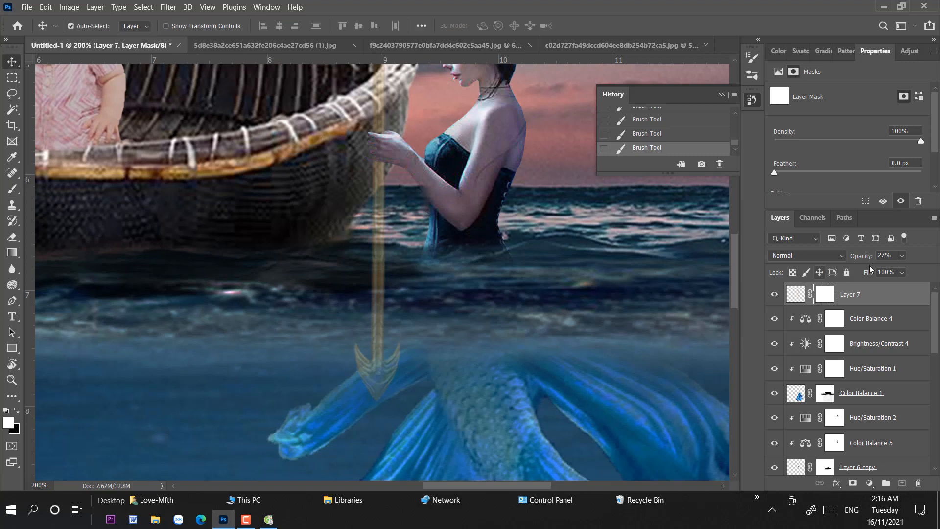
pyautogui.press('0')
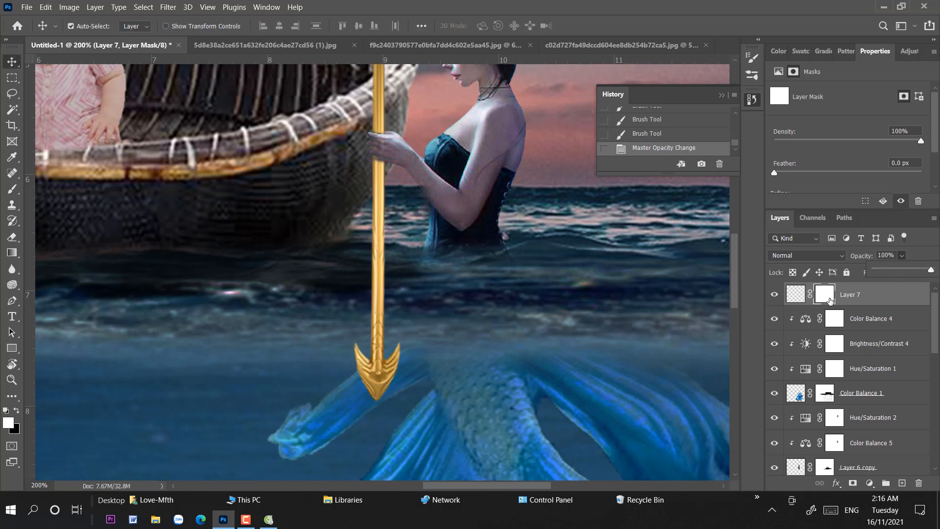
# Step: Fade the trident shaft just below the water surface on its mask with a 136 px black brush at 100% opacity
pyautogui.click(17, 411)
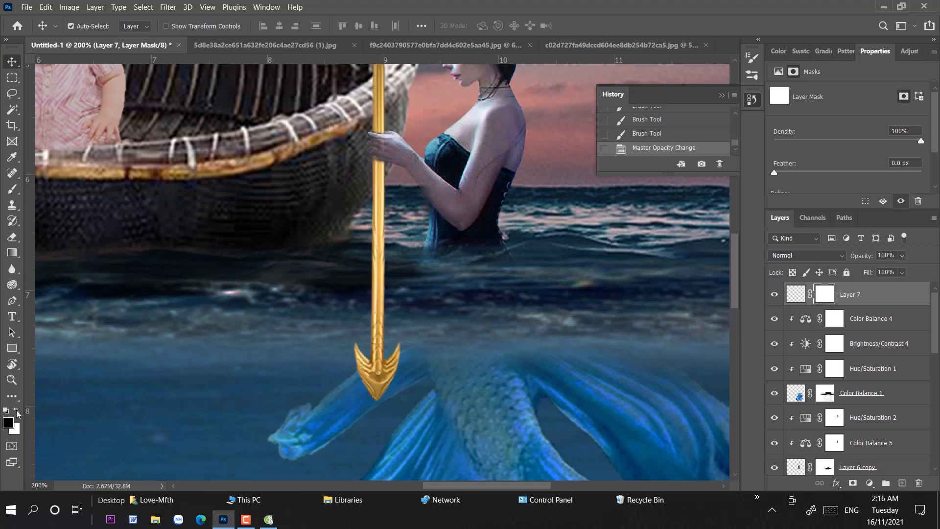
pyautogui.click(12, 189)
pyautogui.rightClick(405, 304)
pyautogui.click(518, 300)
pyautogui.click(385, 302)
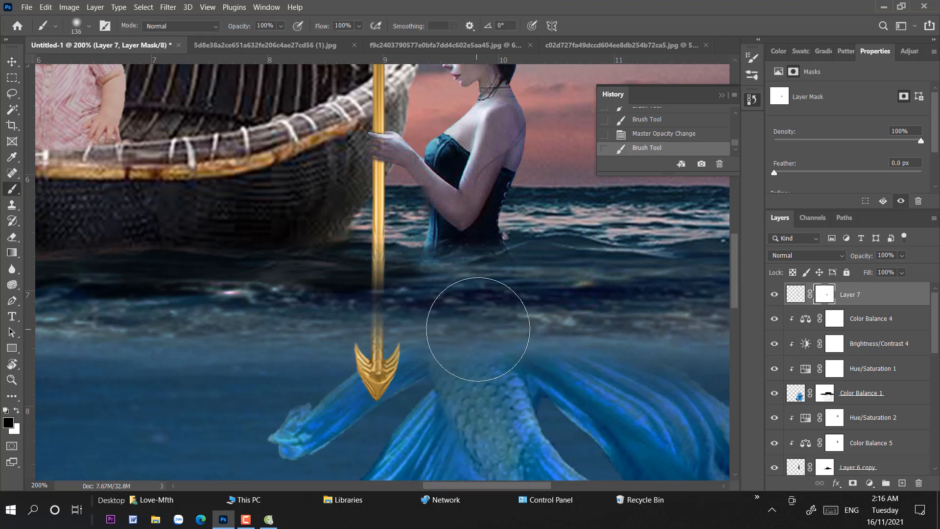
# Step: Mask out the trident's submerged shaft and most of its pointed base with a 55 px brush
pyautogui.rightClick(550, 321)
pyautogui.click(639, 297)
pyautogui.moveTo(415, 321)
pyautogui.mouseDown()
pyautogui.moveTo(301, 328)
pyautogui.moveTo(446, 324)
pyautogui.mouseUp()
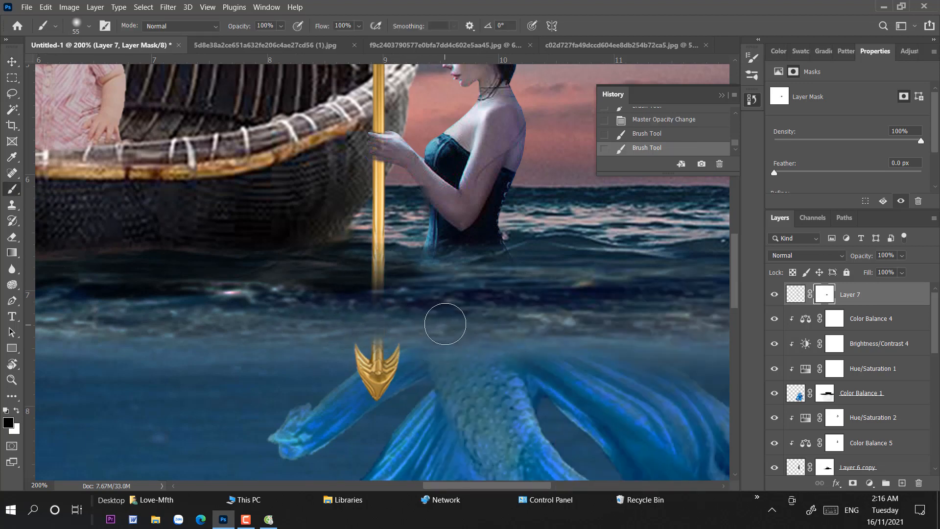
pyautogui.moveTo(552, 353)
pyautogui.mouseDown()
pyautogui.moveTo(312, 395)
pyautogui.moveTo(452, 394)
pyautogui.moveTo(434, 373)
pyautogui.mouseUp()
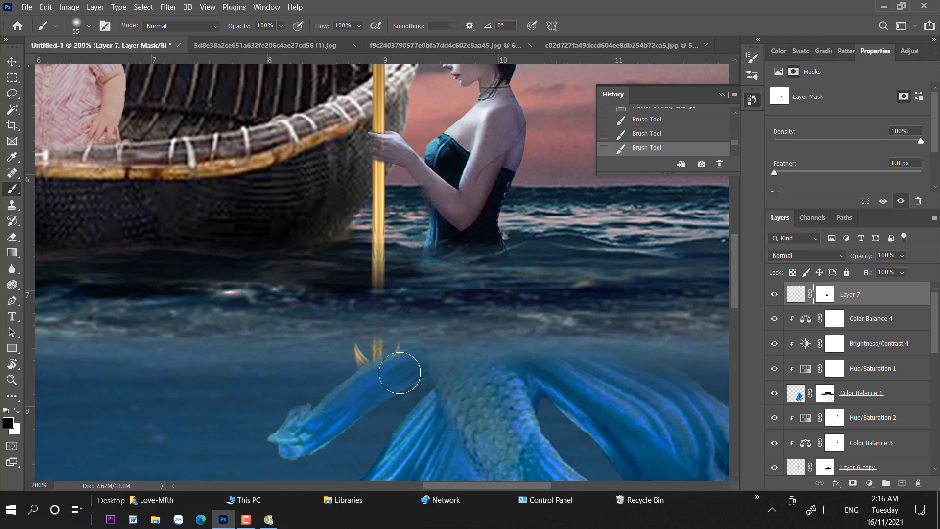
pyautogui.moveTo(352, 400)
pyautogui.mouseDown()
pyautogui.moveTo(413, 366)
pyautogui.moveTo(446, 369)
pyautogui.mouseUp()
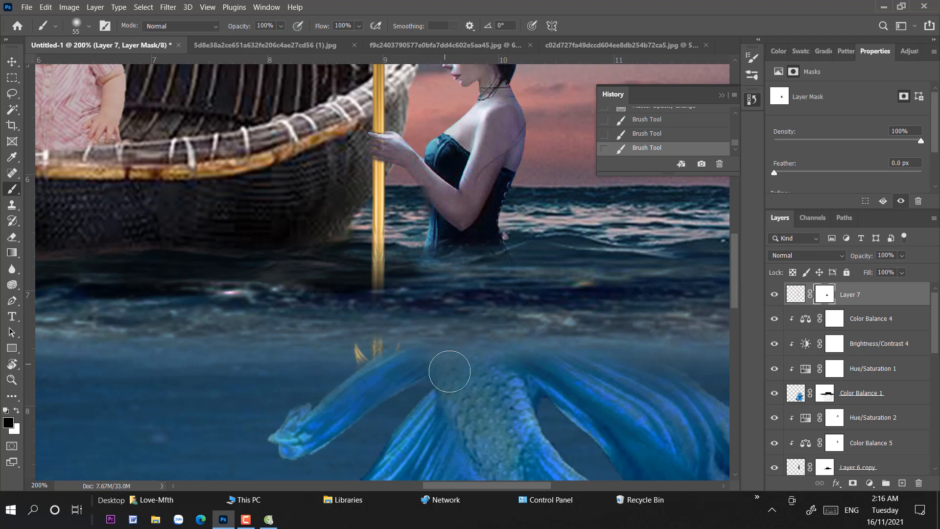
pyautogui.click(12, 62)
pyautogui.hotkey('ctrl', '0')
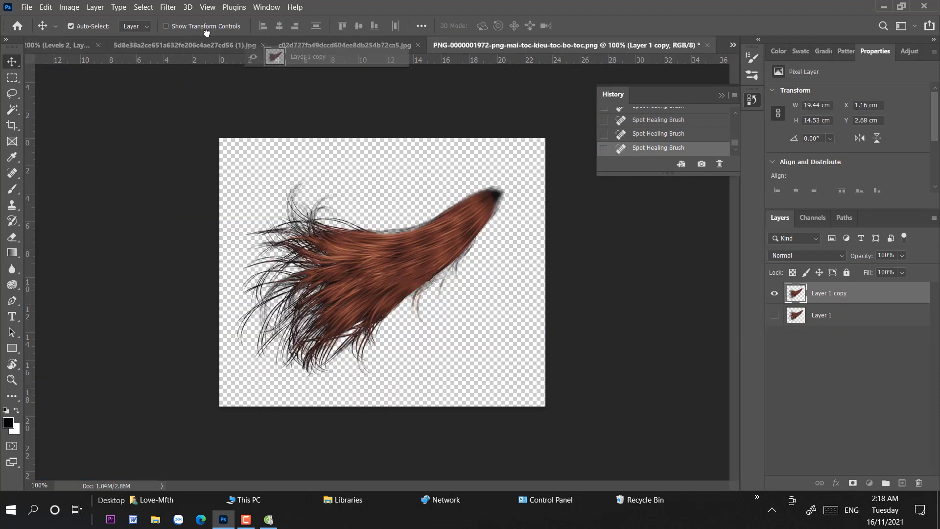
# Step: Bring the long red-brown hair layer into the Untitled-1 composite and flip it horizontally
pyautogui.moveTo(64, 45); pyautogui.dragTo(316, 185)
pyautogui.hotkey('ctrl', '-')
pyautogui.hotkey('ctrl', '-')
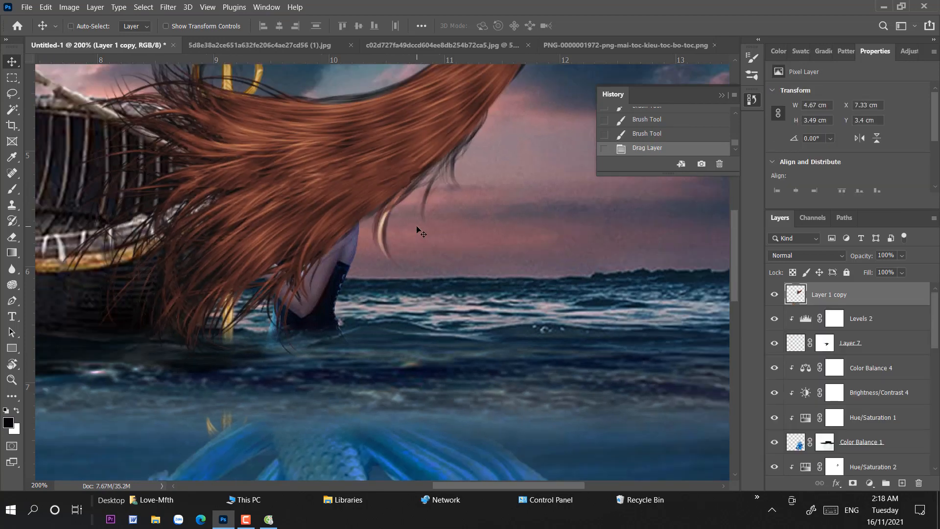
pyautogui.hotkey('ctrl', 't')
pyautogui.rightClick(398, 215)
pyautogui.click(426, 424)
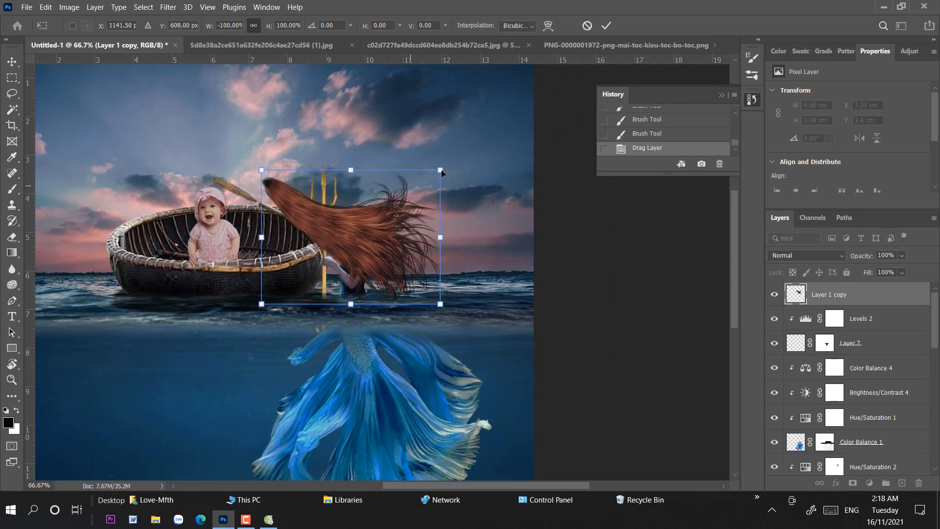
# Step: Shrink the hair to about 1.74 by 2.1 cm and attach it behind the woman's head at X 9.85 cm, Y 4.46 cm
pyautogui.moveTo(439, 171); pyautogui.dragTo(401, 269)
pyautogui.click(11, 63)
pyautogui.moveTo(343, 268); pyautogui.dragTo(377, 246)
pyautogui.hotkey('ctrl', '+')
pyautogui.hotkey('ctrl', '+')
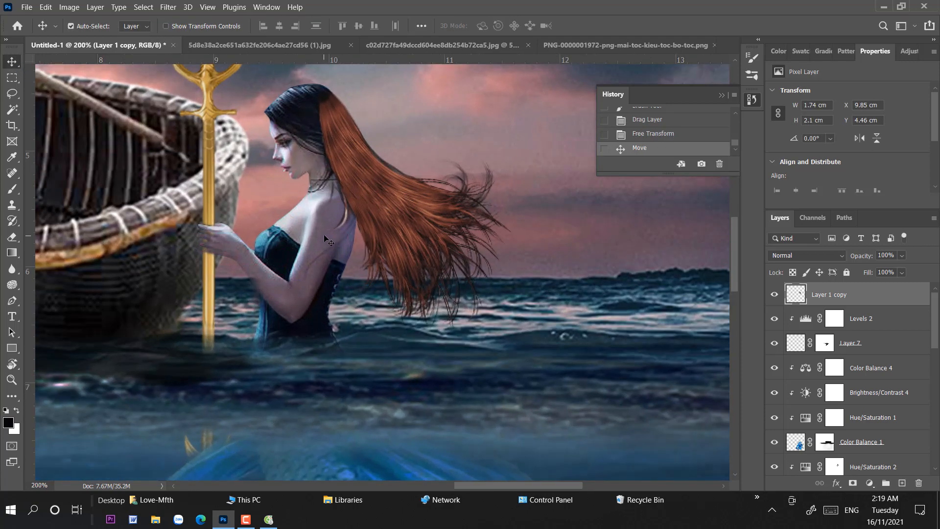
# Step: Blacken the hair with a clipped Hue/Saturation layer at saturation -100 and reduced lightness, plus Color Balance midtones at +100, +100, -100
pyautogui.click(869, 482)
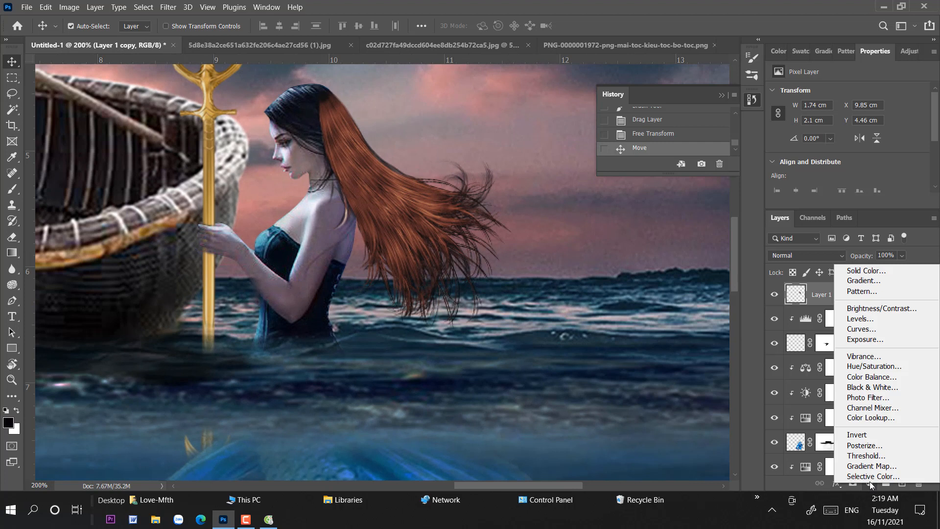
pyautogui.click(870, 371)
pyautogui.moveTo(848, 185); pyautogui.dragTo(811, 186)
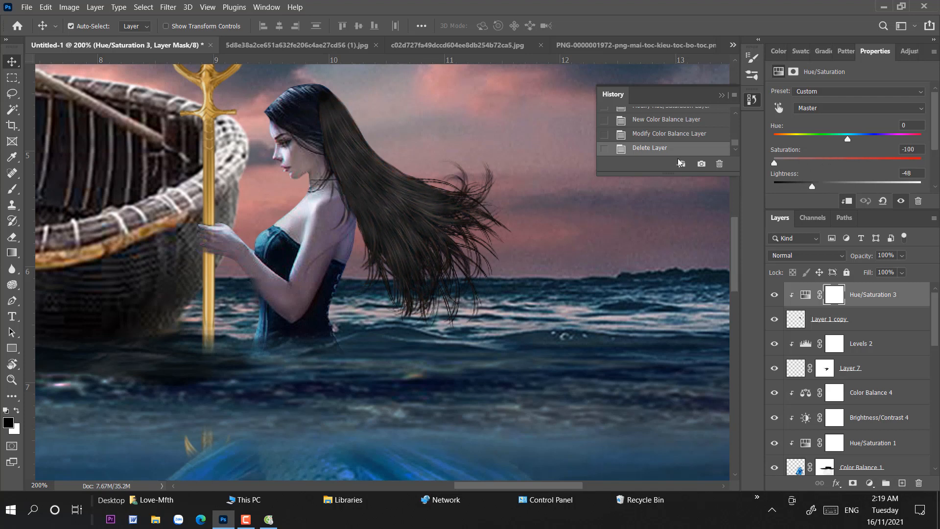
pyautogui.moveTo(812, 186); pyautogui.dragTo(794, 185)
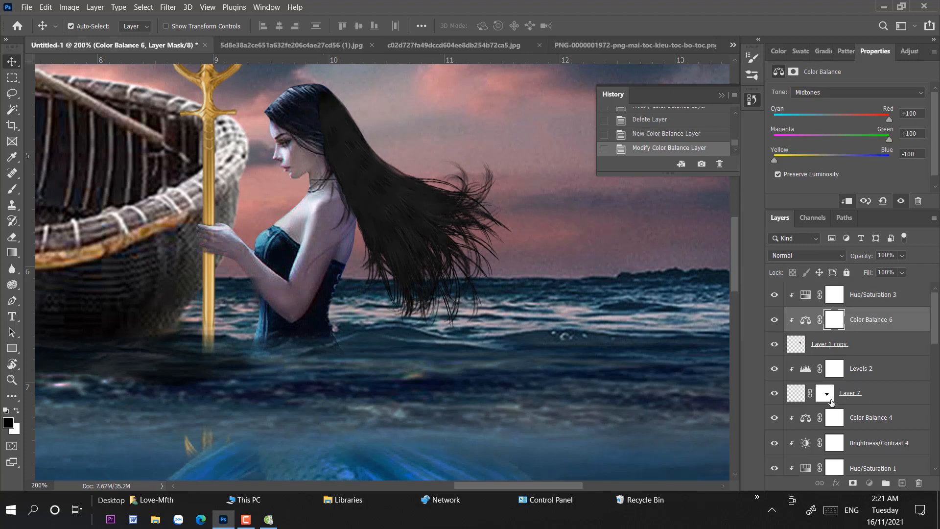
# Step: Add a mask to the hair layer and blend its upper edge into the woman's own hair with the brush
pyautogui.click(873, 345)
pyautogui.click(853, 483)
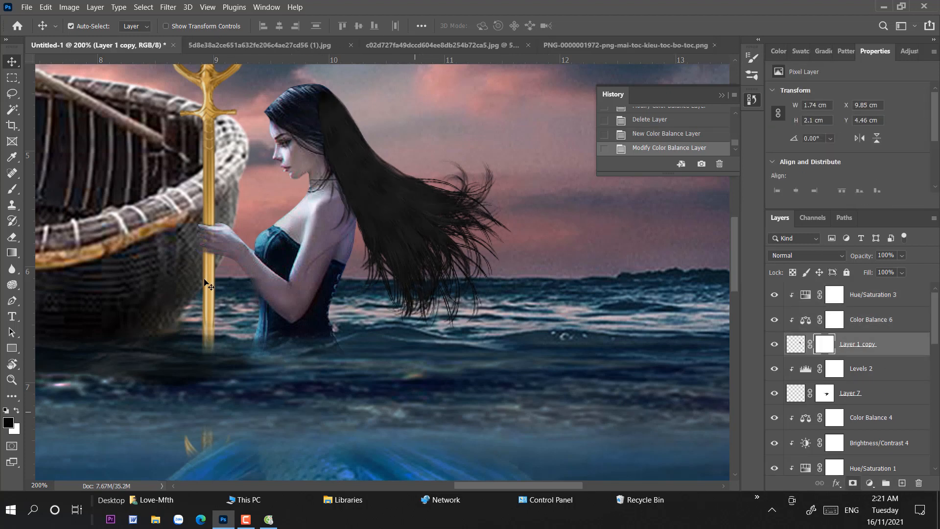
pyautogui.click(12, 190)
pyautogui.moveTo(323, 103); pyautogui.dragTo(333, 117)
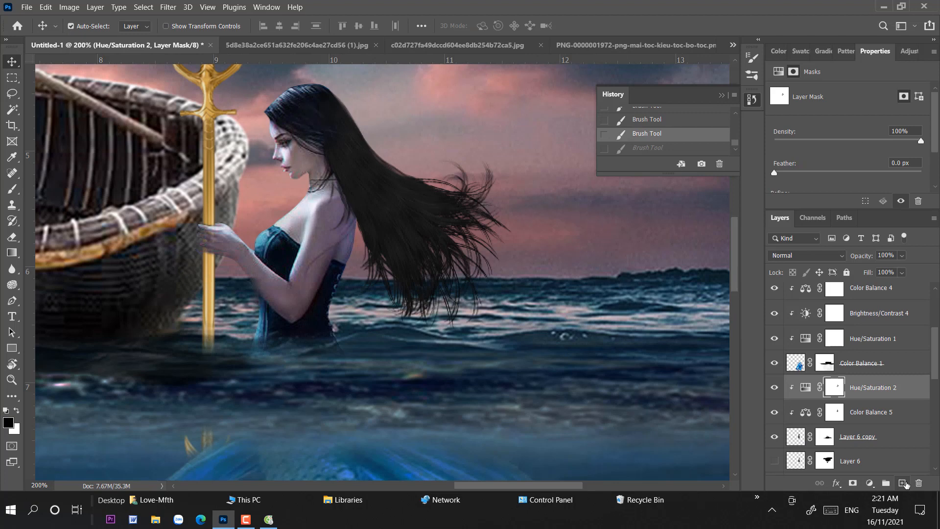
# Step: Add a layer above Hue/Saturation 2 and paint the woman's crown with colour 191919 using a 55 px brush at 33% opacity
pyautogui.click(902, 483)
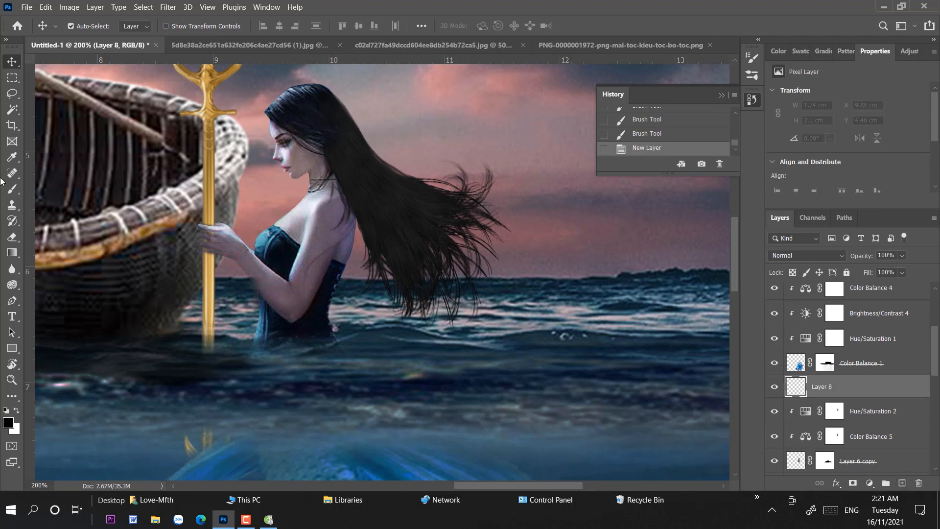
pyautogui.click(11, 190)
pyautogui.moveTo(309, 111); pyautogui.dragTo(300, 105)
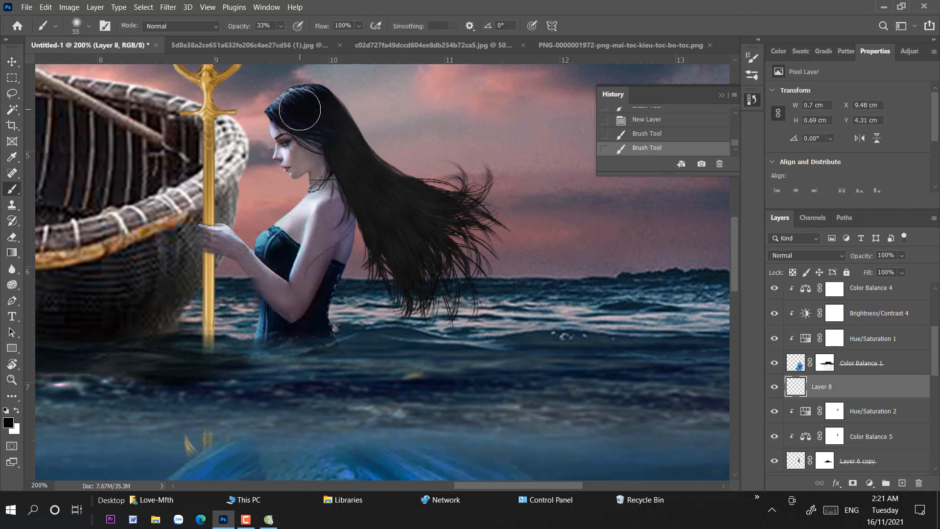
pyautogui.click(9, 423)
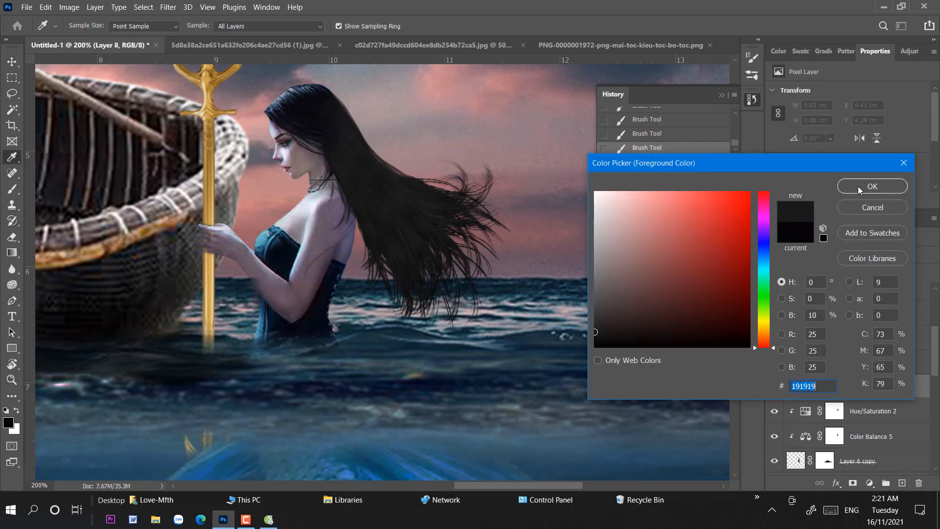
pyautogui.press('Return')
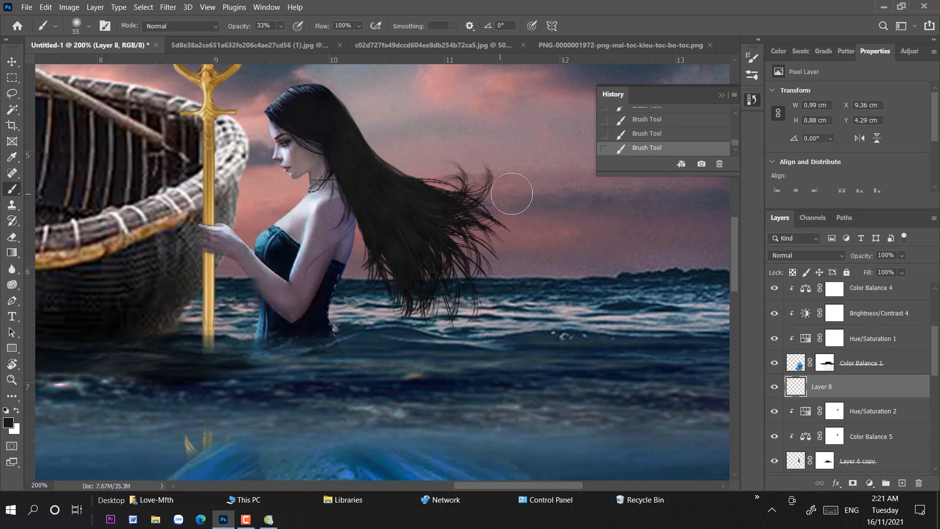
# Step: Refine the painted hair around the crown with a 14 px brush at 33% opacity
pyautogui.rightClick(310, 102)
pyautogui.write('14')
pyautogui.press('Return')
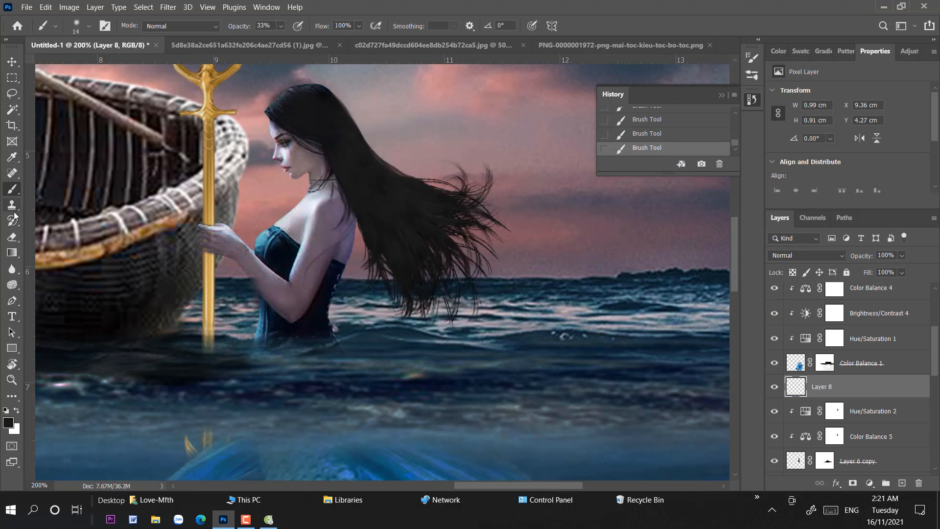
# Step: Erase excess dark paint around the woman's head with an 18 px eraser at 25% opacity
pyautogui.click(12, 236)
pyautogui.rightClick(309, 151)
pyautogui.write('15')
pyautogui.press('Return')
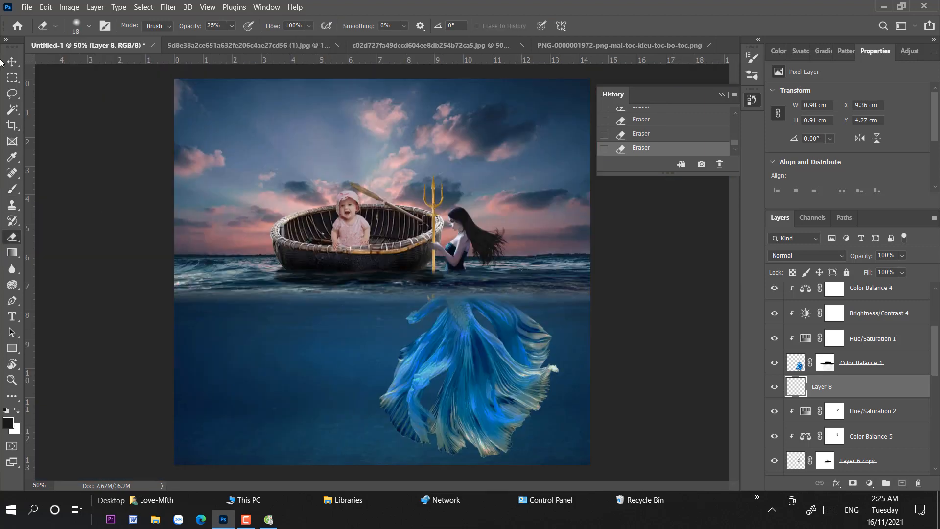
# Step: Add a Color Balance adjustment above the fish tail layer and shift its midtone colours
pyautogui.click(11, 61)
pyautogui.click(470, 340)
pyautogui.click(869, 483)
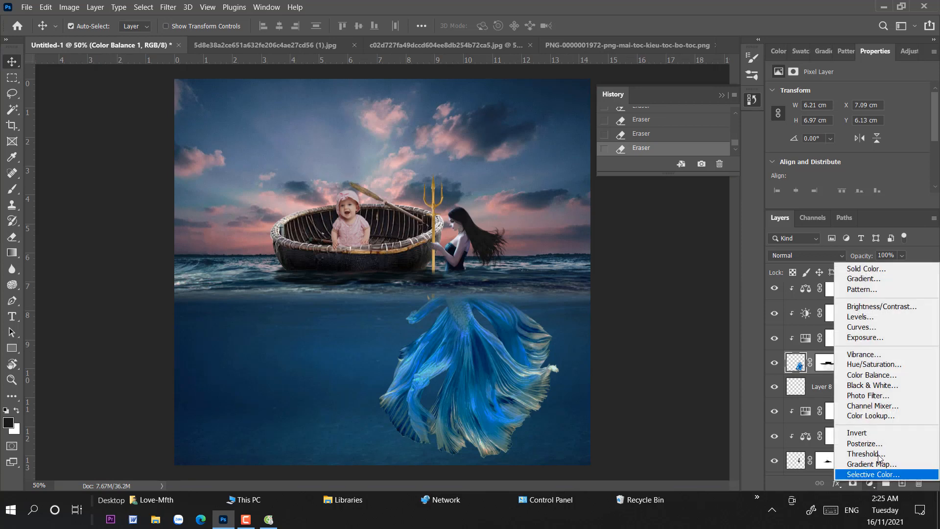
pyautogui.click(871, 374)
pyautogui.moveTo(831, 138); pyautogui.dragTo(824, 119)
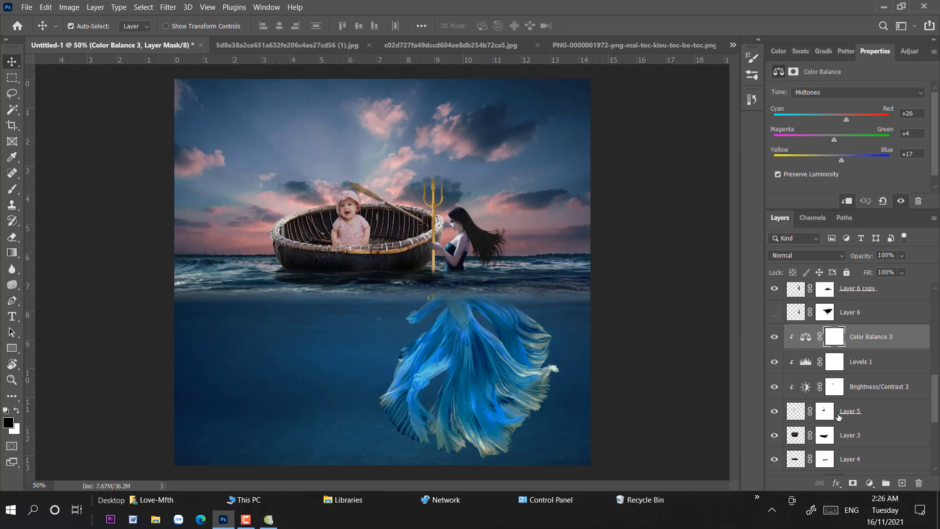
# Step: Scale down the baby on Layer 5 together with its three clipped adjustment layers
pyautogui.keyDown('shift'); pyautogui.click(838, 415); pyautogui.keyUp('shift')
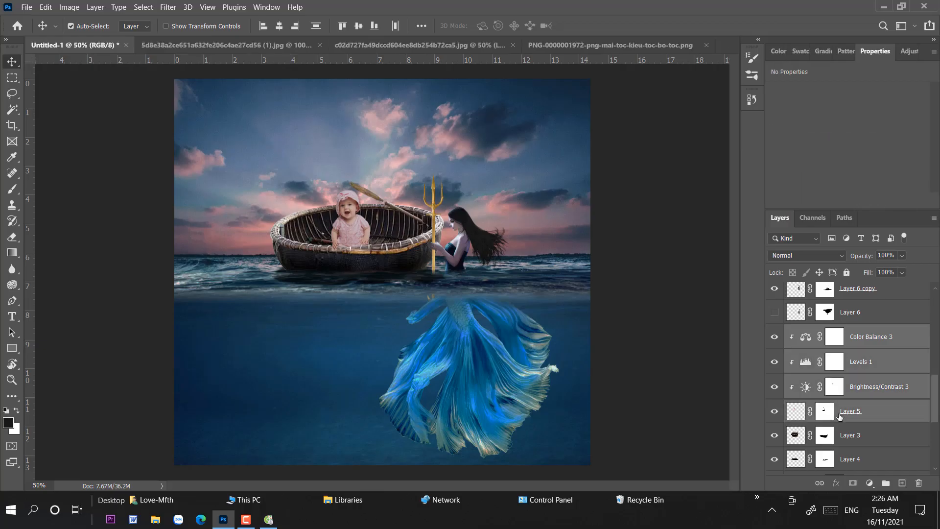
pyautogui.hotkey('ctrl', 't')
pyautogui.moveTo(354, 184); pyautogui.dragTo(356, 196)
pyautogui.press('Return')
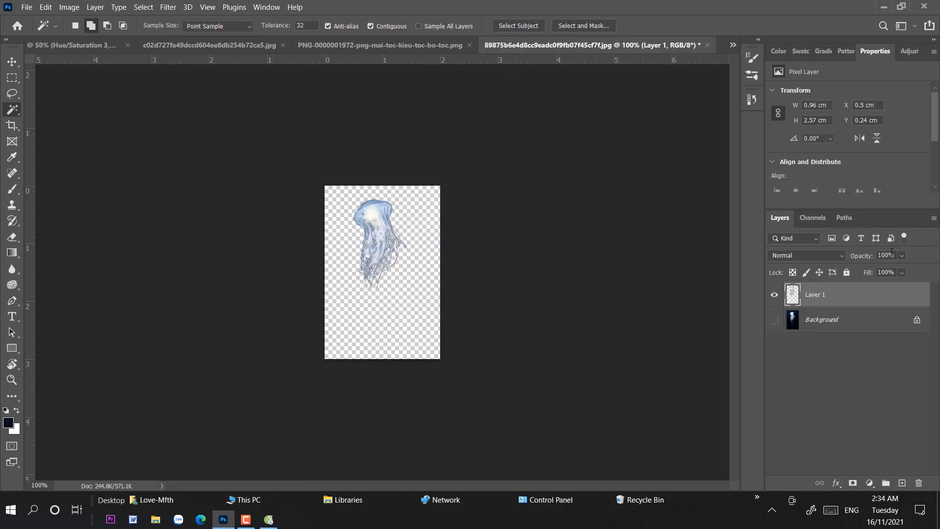
# Step: Add the jellyfish cutout to the underwater area and tint it with a clipped Color Balance of -37, +31 and +70 in the midtones
pyautogui.moveTo(842, 296); pyautogui.dragTo(275, 365)
pyautogui.click(12, 62)
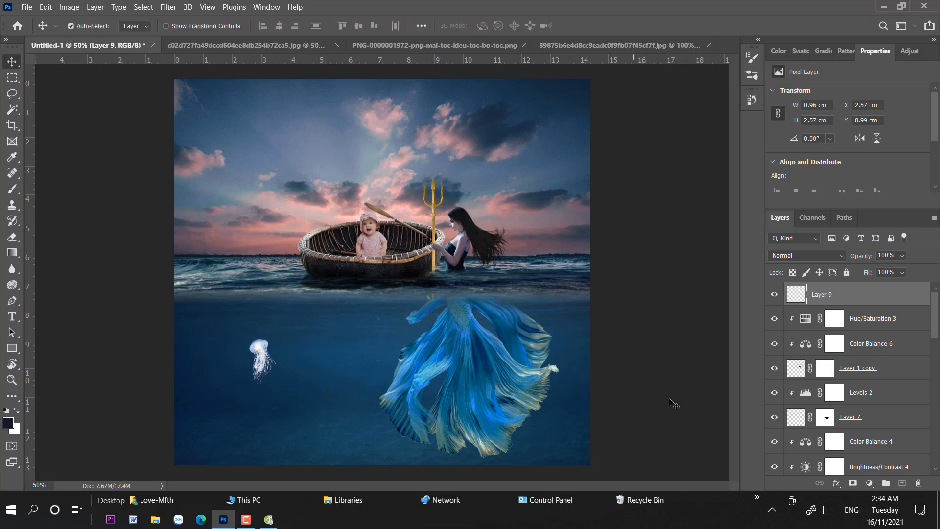
pyautogui.click(869, 483)
pyautogui.click(861, 382)
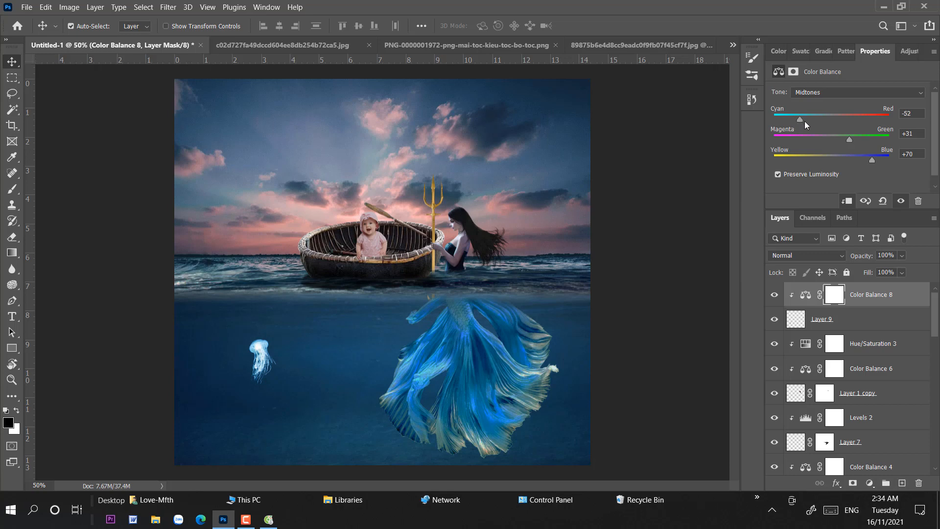
pyautogui.moveTo(803, 122); pyautogui.dragTo(809, 122)
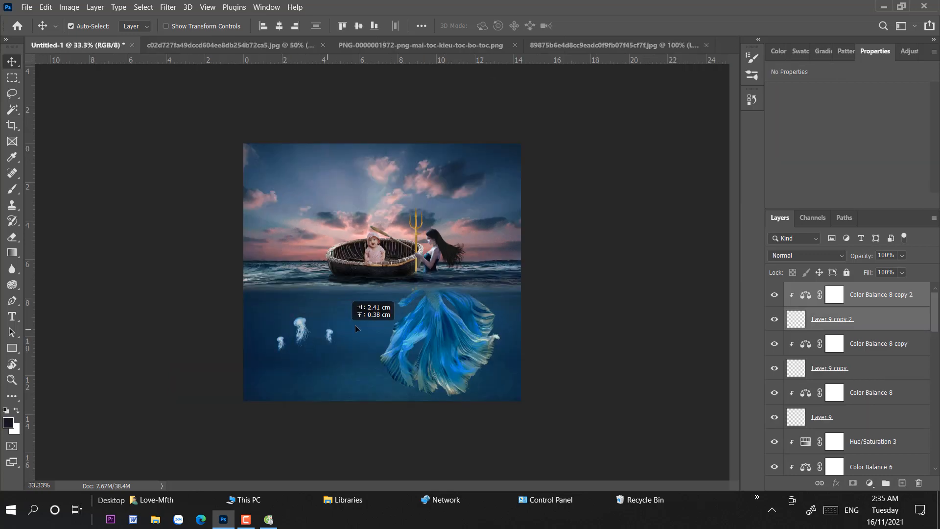
# Step: Move the second jellyfish copy across the water towards the mermaid's tail
pyautogui.moveTo(355, 328)
pyautogui.mouseDown()
pyautogui.moveTo(363, 316)
pyautogui.moveTo(350, 321)
pyautogui.moveTo(365, 360)
pyautogui.moveTo(367, 321)
pyautogui.mouseUp()
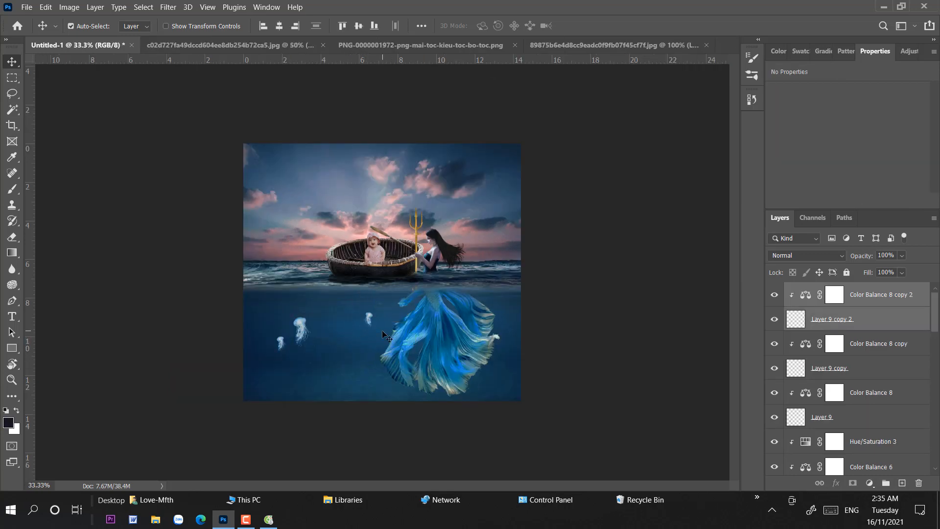
pyautogui.click(904, 325)
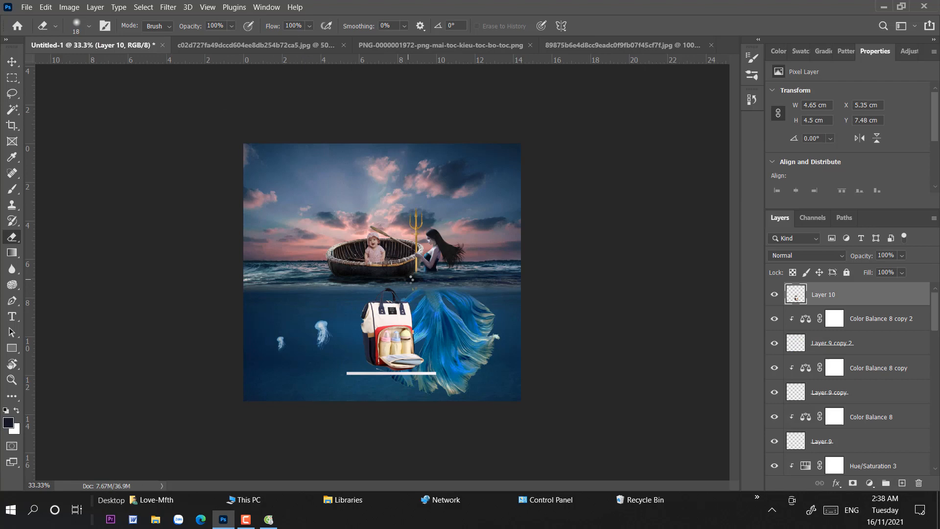
# Step: Scale the baby bag on Layer 10 to about 81%, rotate it about 31°, and move it over the boat
pyautogui.hotkey('ctrl', '+')
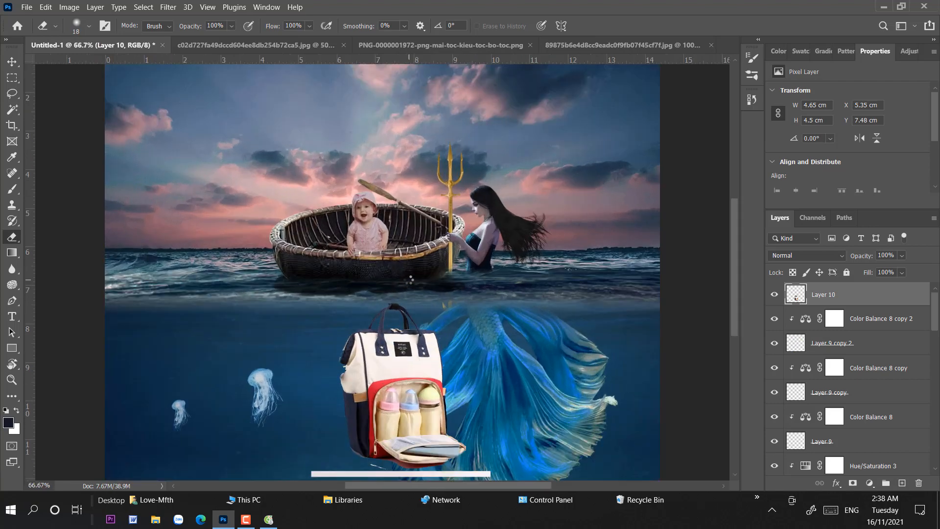
pyautogui.press('v')
pyautogui.hotkey('ctrl', 't')
pyautogui.moveTo(491, 302); pyautogui.dragTo(477, 372)
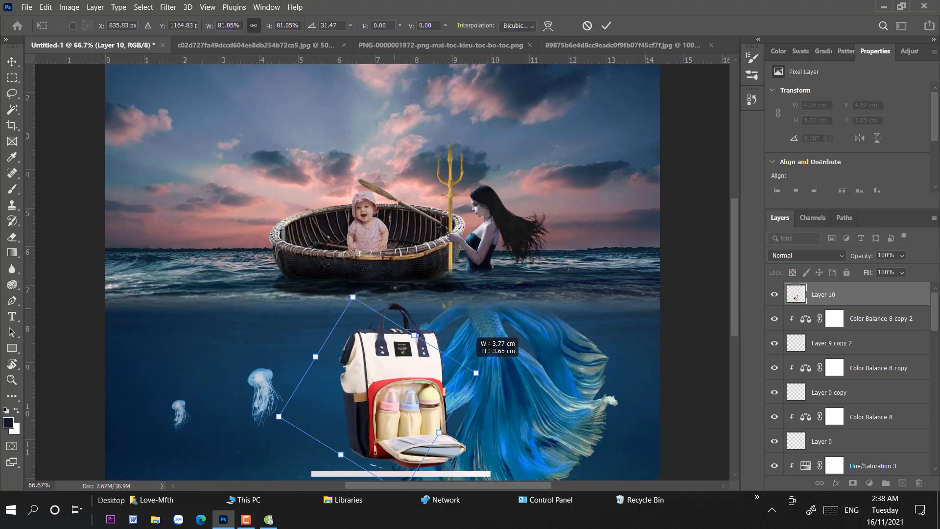
pyautogui.moveTo(402, 410); pyautogui.dragTo(395, 267)
pyautogui.press('Return')
# Step: Place Layer 10 between Layer 5 and Layer 3, and shift the bag up behind the baby
pyautogui.moveTo(870, 301); pyautogui.dragTo(876, 331)
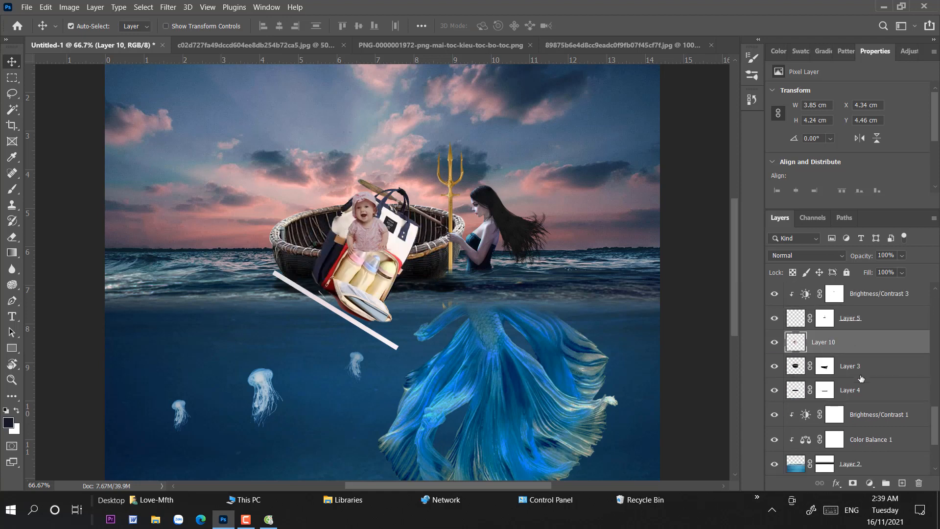
pyautogui.scroll(3, 860, 378)
pyautogui.moveTo(399, 242); pyautogui.dragTo(411, 219)
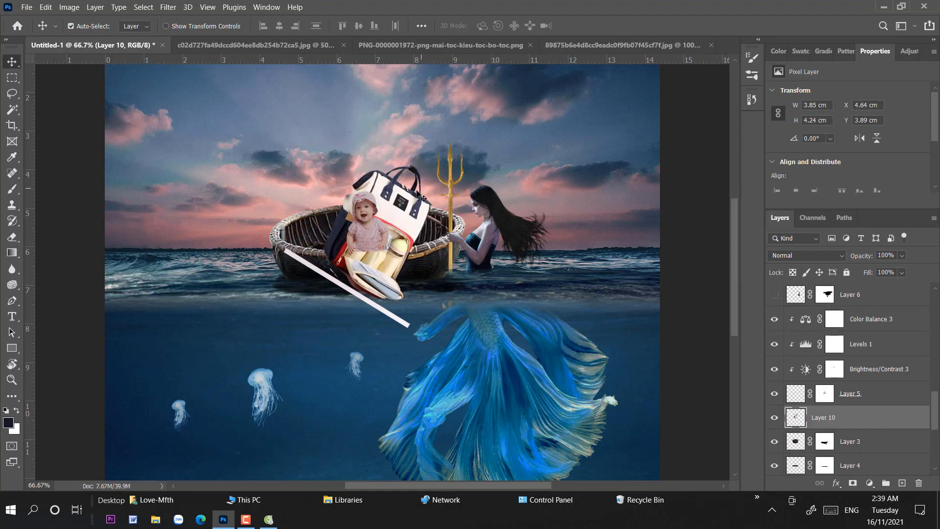
# Step: Shrink the bag to about 3.16 by 3.47 cm, flip it horizontally, and place it beside the baby in the boat
pyautogui.hotkey('ctrl', 't')
pyautogui.moveTo(433, 165); pyautogui.dragTo(405, 194)
pyautogui.moveTo(375, 270); pyautogui.dragTo(414, 244)
pyautogui.rightClick(409, 236)
pyautogui.click(431, 442)
pyautogui.moveTo(378, 208); pyautogui.dragTo(338, 210)
pyautogui.press('Return')
# Step: Add a layer mask to Layer 10 and hide the bag's base over the boat's hull with a 94 px brush
pyautogui.click(852, 482)
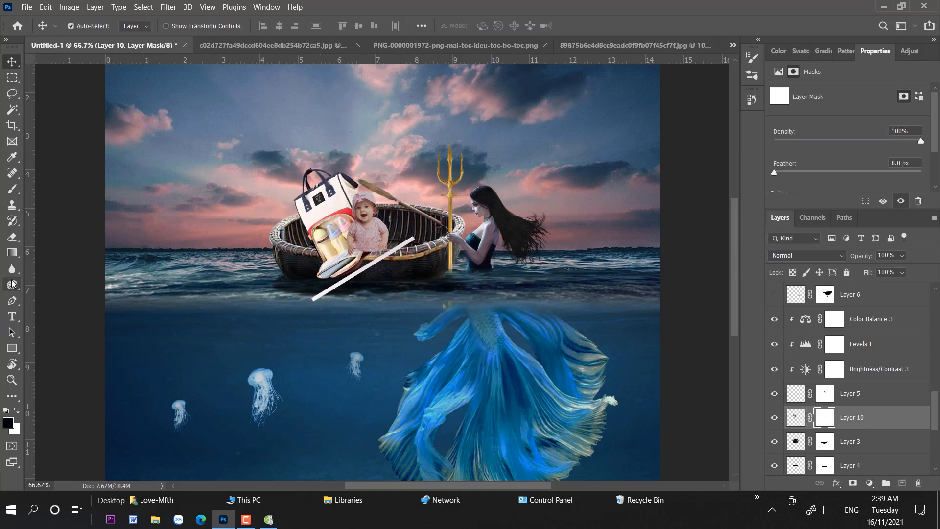
pyautogui.click(12, 190)
pyautogui.rightClick(382, 268)
pyautogui.click(479, 296)
pyautogui.moveTo(374, 271); pyautogui.dragTo(296, 271)
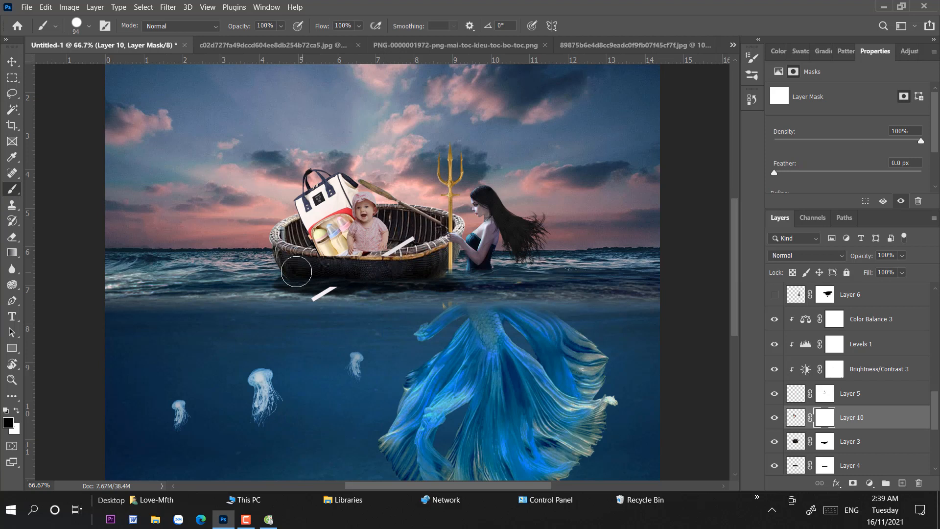
# Step: Mask out the remaining pieces of the white bar with a Soft Round brush and nudge the bag lower in the boat
pyautogui.click(88, 26)
pyautogui.doubleClick(46, 138)
pyautogui.moveTo(395, 263)
pyautogui.mouseDown()
pyautogui.moveTo(409, 267)
pyautogui.moveTo(368, 274)
pyautogui.moveTo(374, 264)
pyautogui.mouseUp()
pyautogui.click(12, 61)
pyautogui.moveTo(336, 195); pyautogui.dragTo(337, 199)
pyautogui.click(12, 190)
pyautogui.moveTo(337, 292); pyautogui.dragTo(310, 306)
# Step: Refine the bag's mask along the boat rim with a 34 px Soft Round brush
pyautogui.rightClick(354, 267)
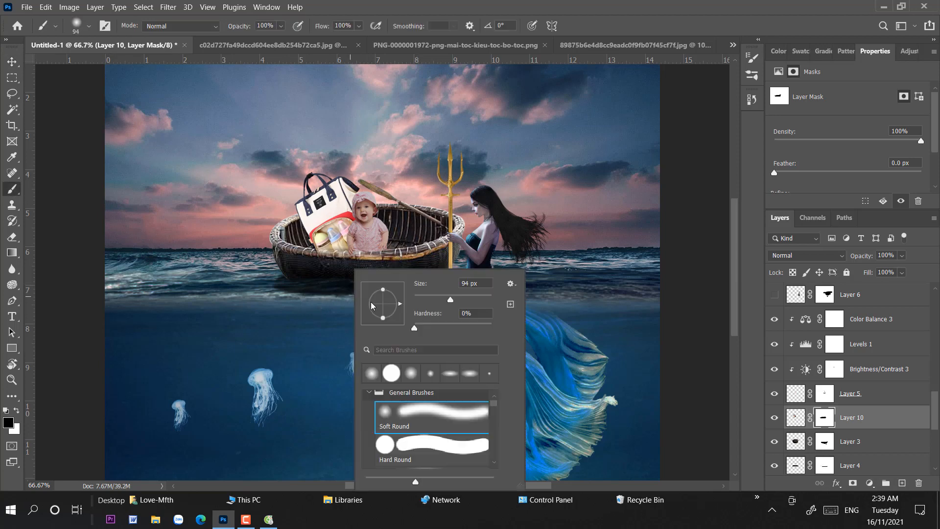
pyautogui.moveTo(447, 298); pyautogui.dragTo(416, 296)
pyautogui.click(307, 258)
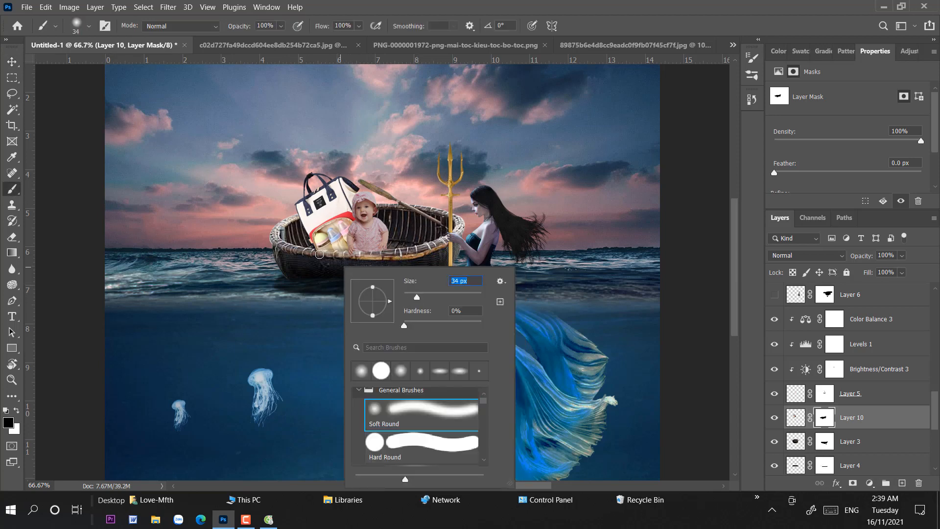
pyautogui.press('Return')
pyautogui.press('v')
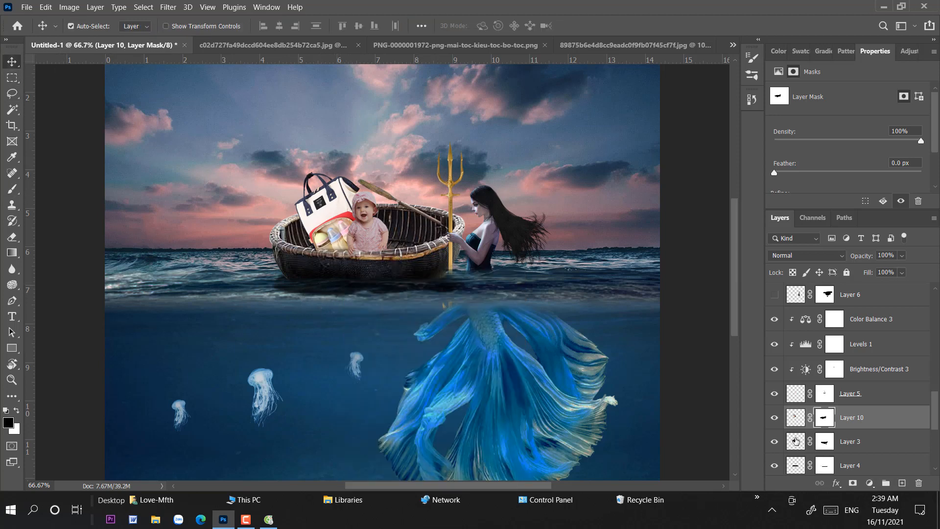
# Step: Add a Levels adjustment above the bag layer and darken it by lowering the white output level
pyautogui.click(795, 417)
pyautogui.click(869, 483)
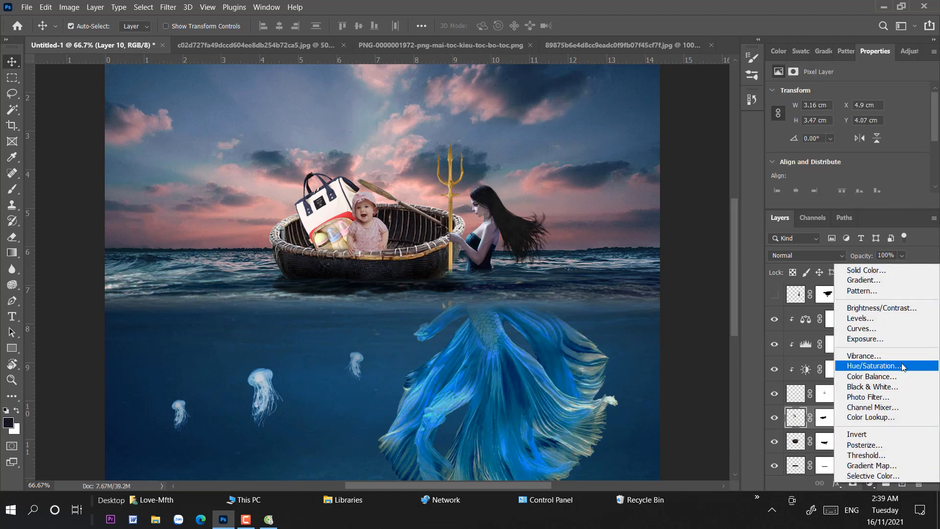
pyautogui.click(858, 319)
pyautogui.moveTo(923, 177); pyautogui.dragTo(884, 174)
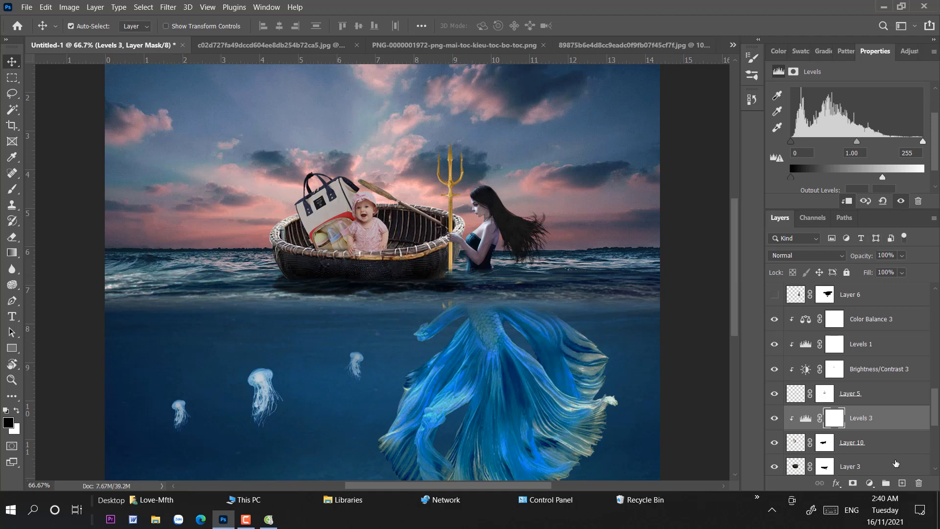
# Step: Add a Color Balance adjustment to the bag with midtone red at +21, adjust its yellow-blue balance, and shift the bag away from the baby
pyautogui.click(875, 480)
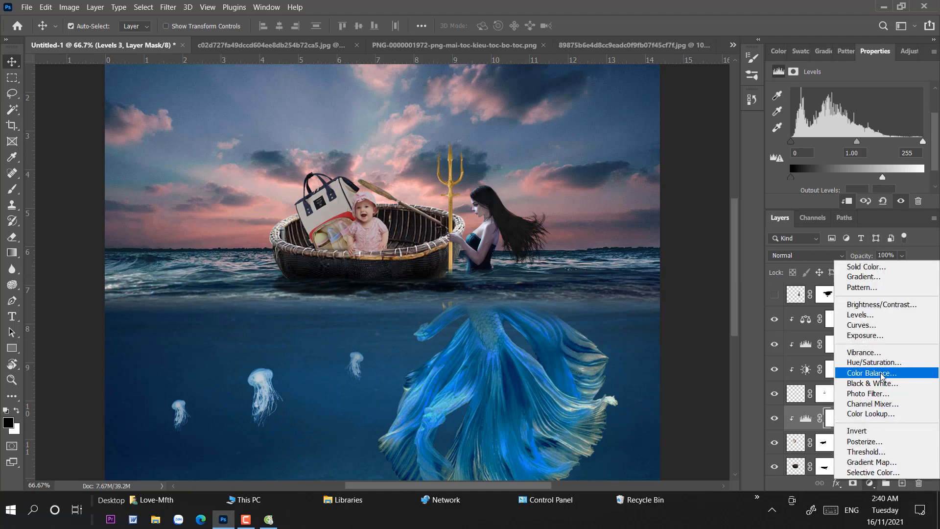
pyautogui.click(854, 389)
pyautogui.moveTo(828, 118); pyautogui.dragTo(841, 119)
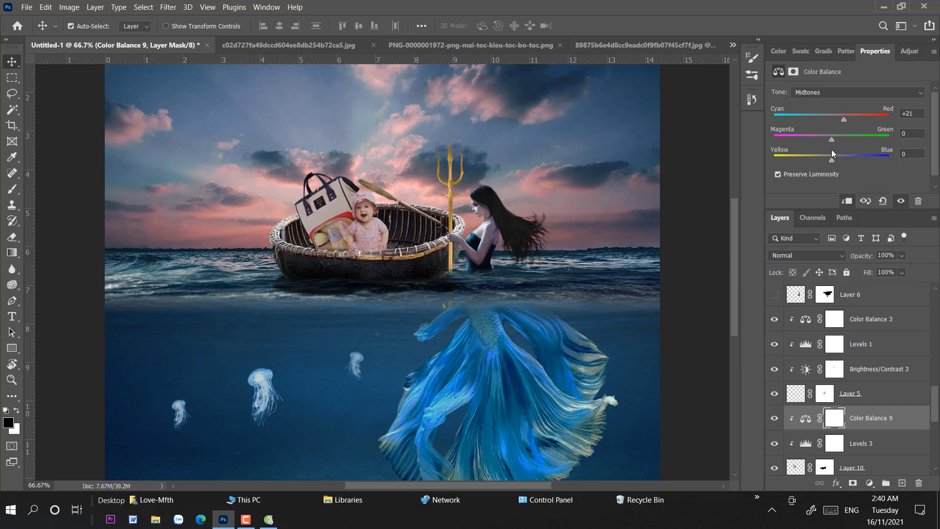
pyautogui.moveTo(846, 162); pyautogui.dragTo(837, 162)
pyautogui.moveTo(341, 201)
pyautogui.mouseDown()
pyautogui.moveTo(317, 199)
pyautogui.moveTo(325, 201)
pyautogui.mouseUp()
# Step: Move the baby on Layer 5, along with its clipped adjustments, away from the bag towards the middle of the boat
pyautogui.click(365, 229)
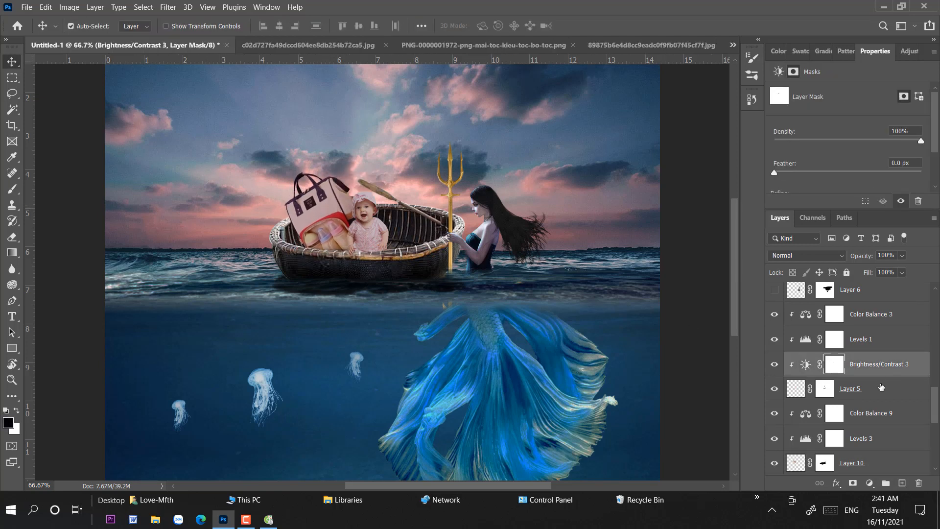
pyautogui.click(794, 390)
pyautogui.keyDown('shift'); pyautogui.click(808, 316); pyautogui.keyUp('shift')
pyautogui.hotkey('ctrl', 't')
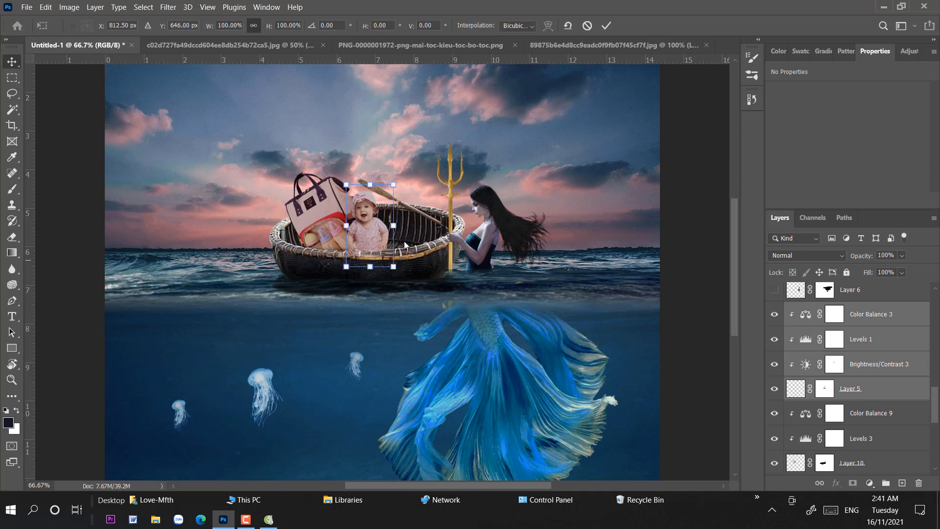
pyautogui.moveTo(388, 235); pyautogui.dragTo(405, 237)
pyautogui.press('Return')
# Step: Shrink the bag on Layer 10 to about 2.57 by 2.81 cm and reposition it inside the boat
pyautogui.hotkey('ctrl', '-')
pyautogui.keyDown('ctrl'); pyautogui.click(352, 210); pyautogui.keyUp('ctrl')
pyautogui.hotkey('ctrl', 't')
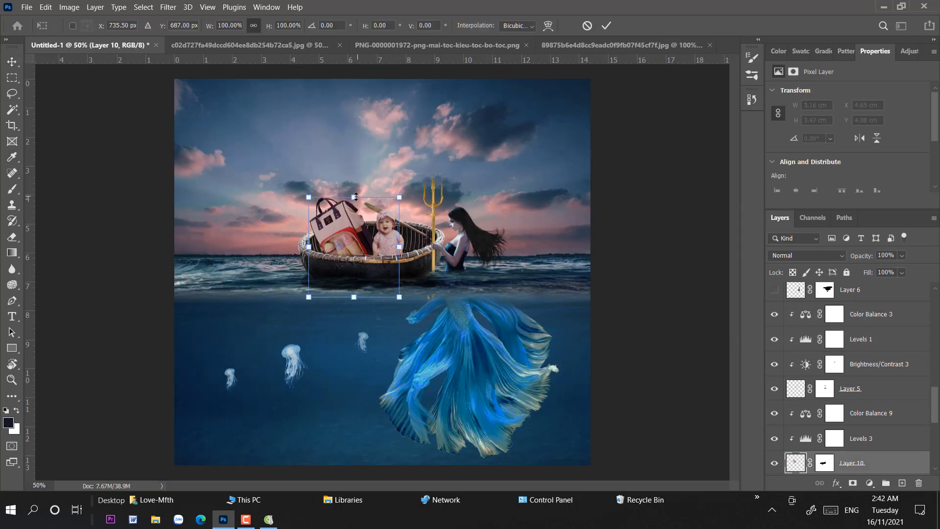
pyautogui.moveTo(356, 196); pyautogui.dragTo(363, 216)
pyautogui.moveTo(365, 250); pyautogui.dragTo(362, 242)
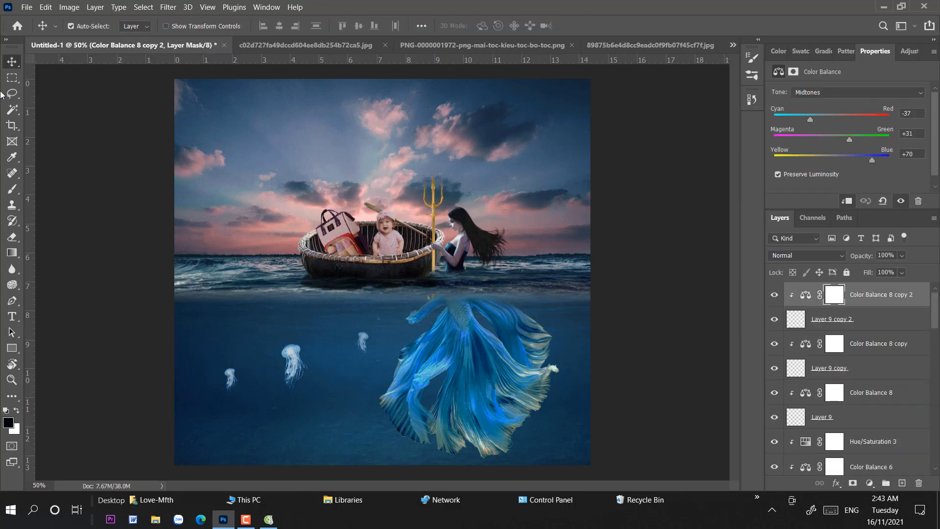
# Step: Crop the canvas to trim the image's sides and upper edge, extending it slightly below the water
pyautogui.click(10, 128)
pyautogui.moveTo(180, 268); pyautogui.dragTo(180, 267)
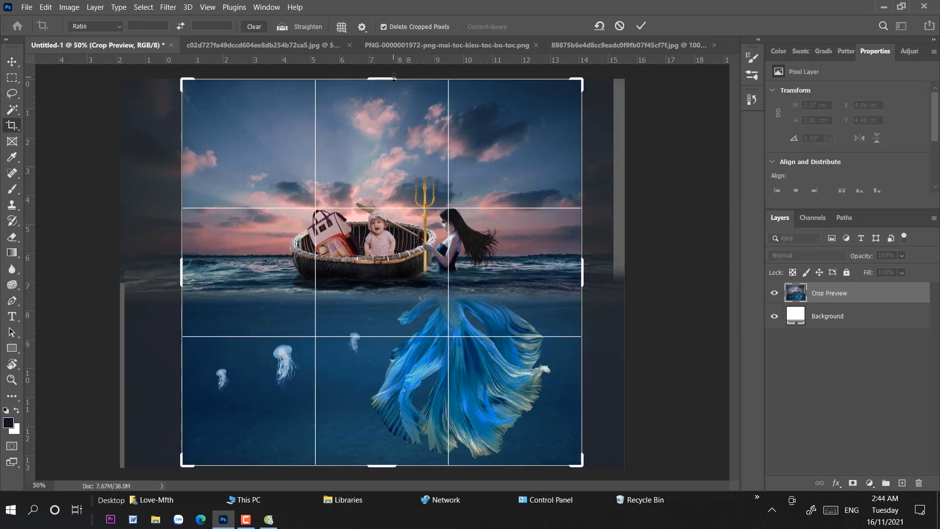
pyautogui.moveTo(393, 77); pyautogui.dragTo(393, 89)
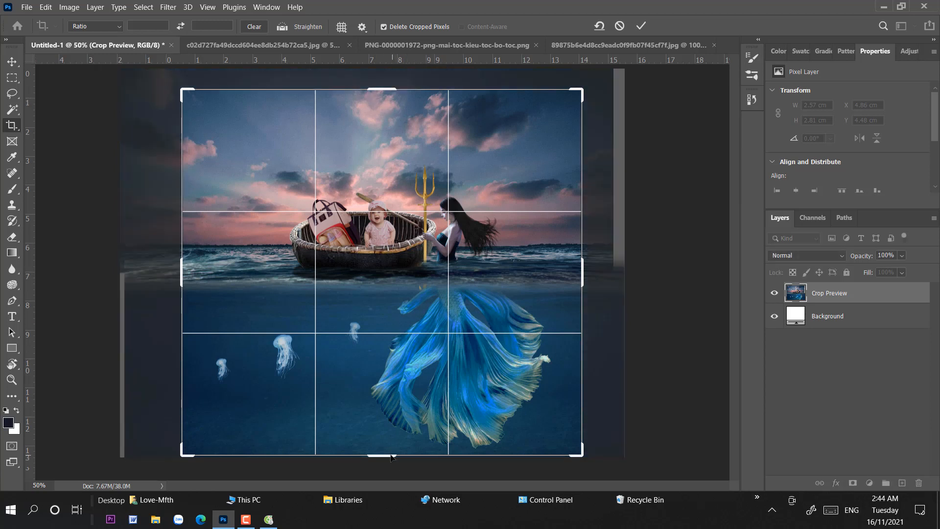
pyautogui.moveTo(390, 457)
pyautogui.mouseDown()
pyautogui.moveTo(391, 489)
pyautogui.moveTo(409, 477)
pyautogui.moveTo(407, 459)
pyautogui.moveTo(397, 462)
pyautogui.mouseUp()
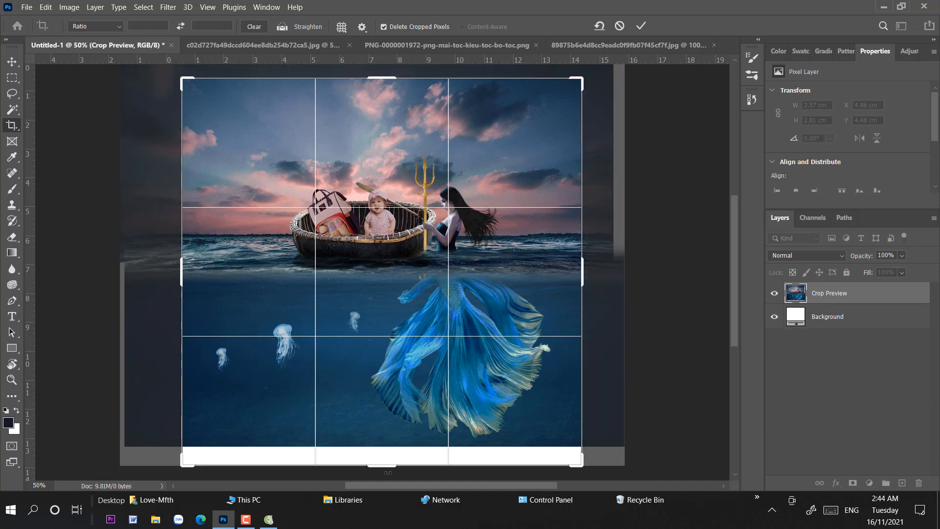
pyautogui.click(11, 61)
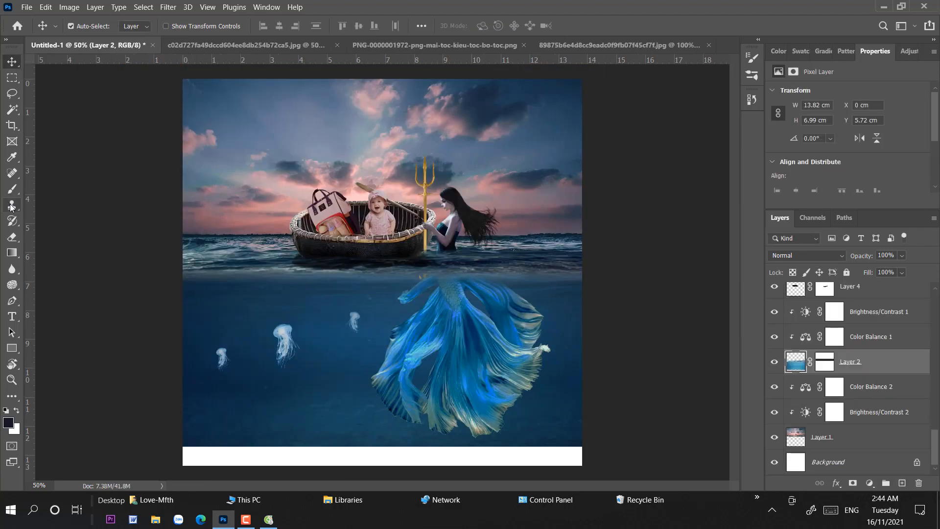
# Step: Clone the water on Layer 2 over the white strip along the image's lower edge with a 291 px Clone Stamp at 100% opacity
pyautogui.click(12, 206)
pyautogui.rightClick(365, 395)
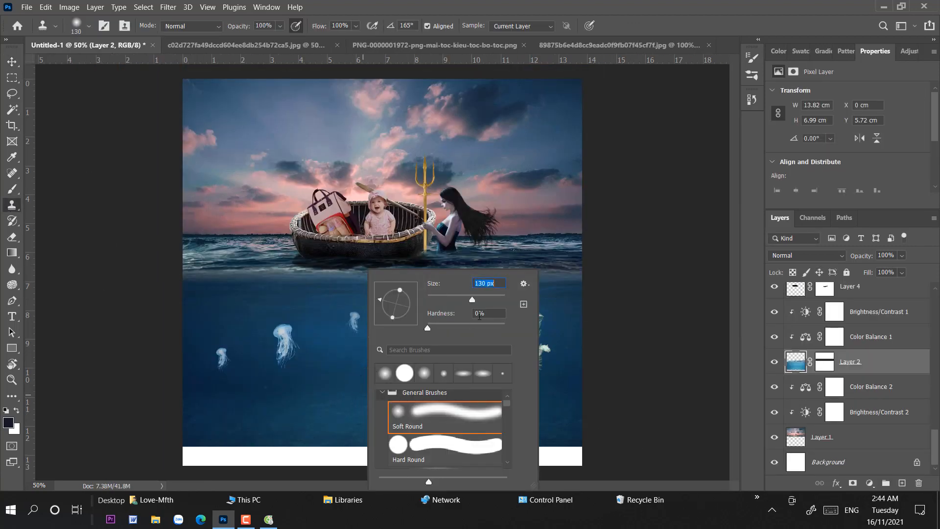
pyautogui.write('291')
pyautogui.press('Return')
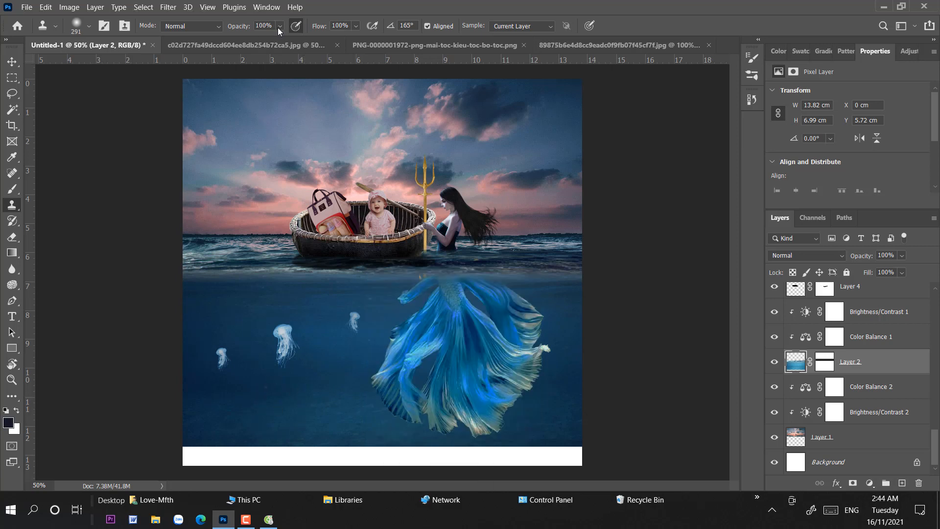
pyautogui.moveTo(274, 438); pyautogui.dragTo(465, 451)
pyautogui.moveTo(280, 39); pyautogui.dragTo(317, 40)
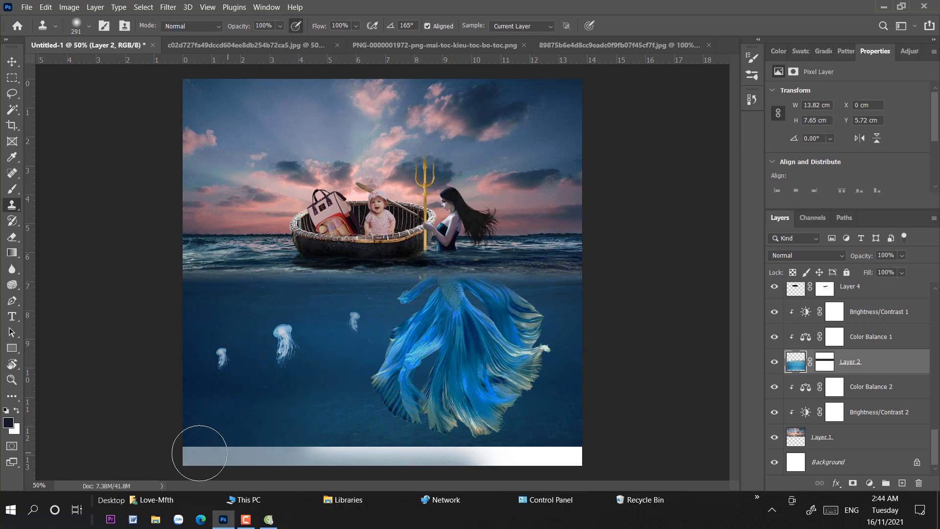
pyautogui.moveTo(199, 451); pyautogui.dragTo(399, 455)
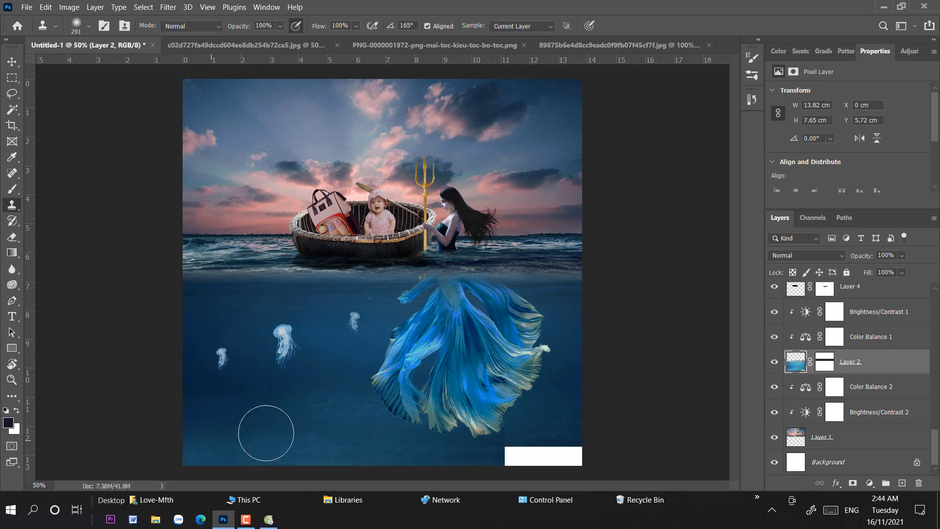
pyautogui.moveTo(262, 434)
pyautogui.mouseDown()
pyautogui.moveTo(234, 440)
pyautogui.moveTo(253, 429)
pyautogui.moveTo(294, 428)
pyautogui.moveTo(168, 451)
pyautogui.moveTo(587, 456)
pyautogui.mouseUp()
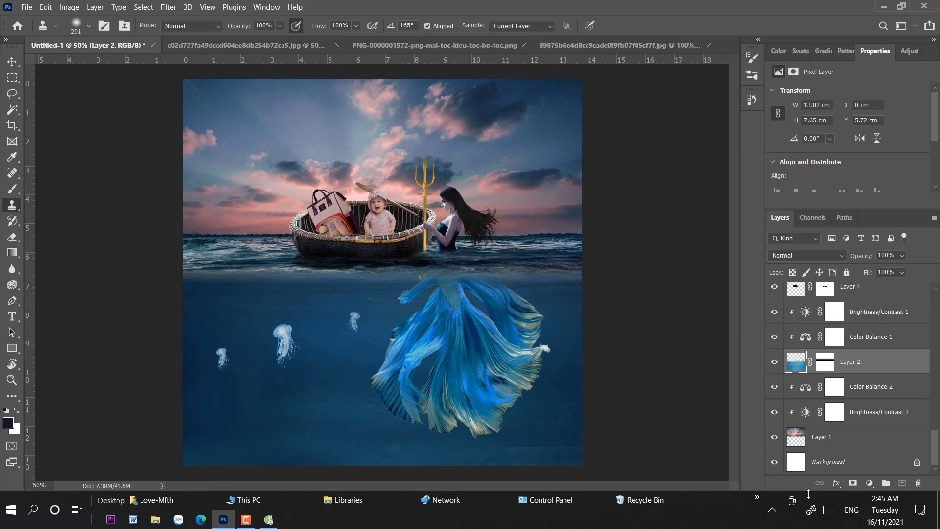
pyautogui.moveTo(214, 446); pyautogui.dragTo(694, 460)
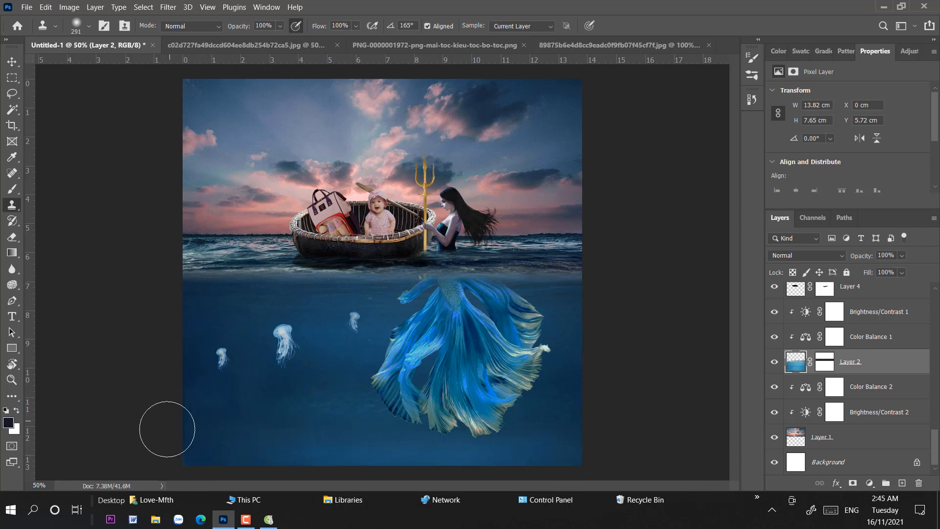
pyautogui.click(288, 391)
pyautogui.click(12, 61)
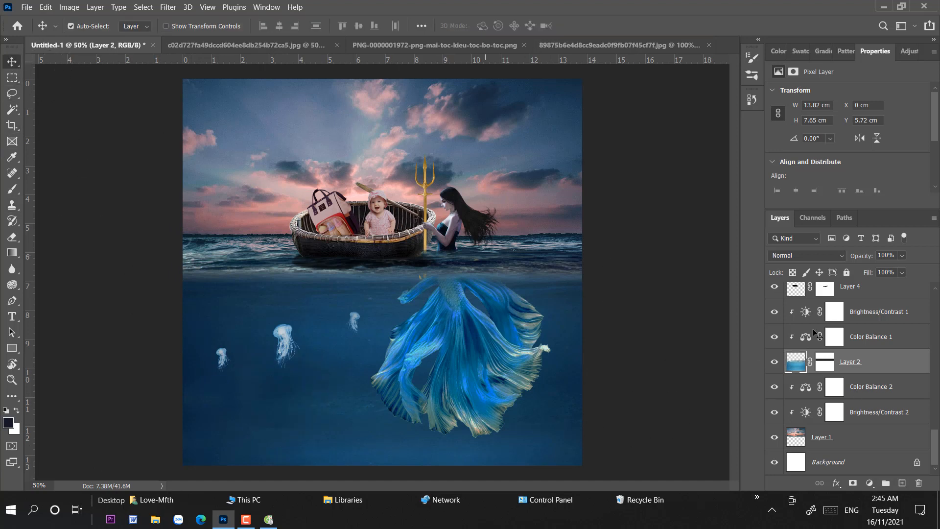
# Step: Add a layer above Brightness/Contrast 1 and paint a dark band along the water's lower edge with a 180 px soft brush at 37% opacity
pyautogui.click(878, 312)
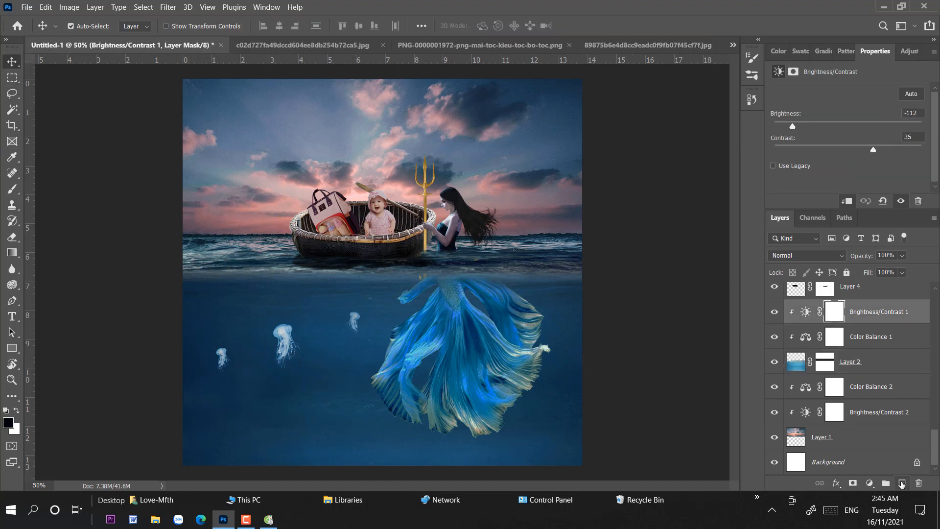
pyautogui.click(901, 483)
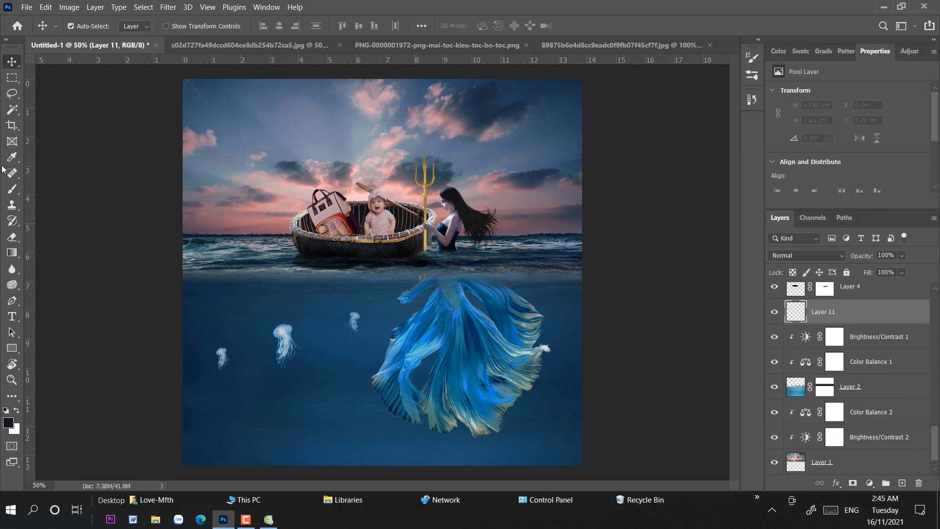
pyautogui.click(11, 195)
pyautogui.rightClick(435, 404)
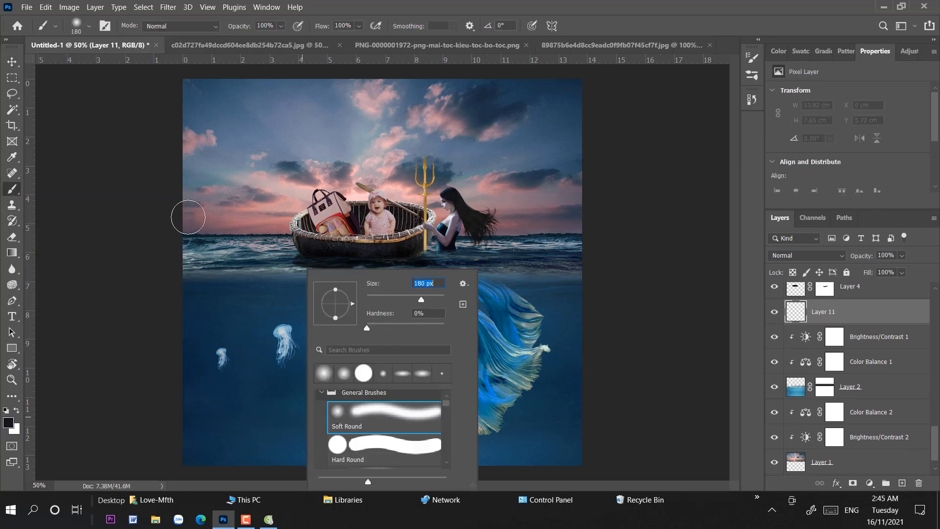
pyautogui.click(85, 138)
pyautogui.moveTo(225, 434)
pyautogui.mouseDown()
pyautogui.moveTo(609, 450)
pyautogui.moveTo(640, 435)
pyautogui.mouseUp()
pyautogui.moveTo(256, 446); pyautogui.dragTo(711, 446)
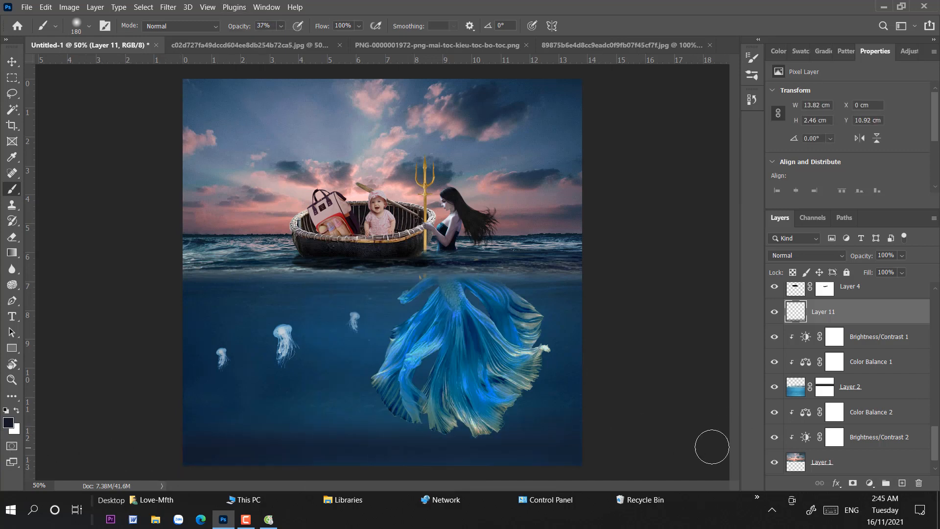
# Step: Stretch the dark band on Layer 11 upward to 398.62% height so it shades the whole underwater area
pyautogui.hotkey('ctrl', 'r')
pyautogui.hotkey('ctrl', 't')
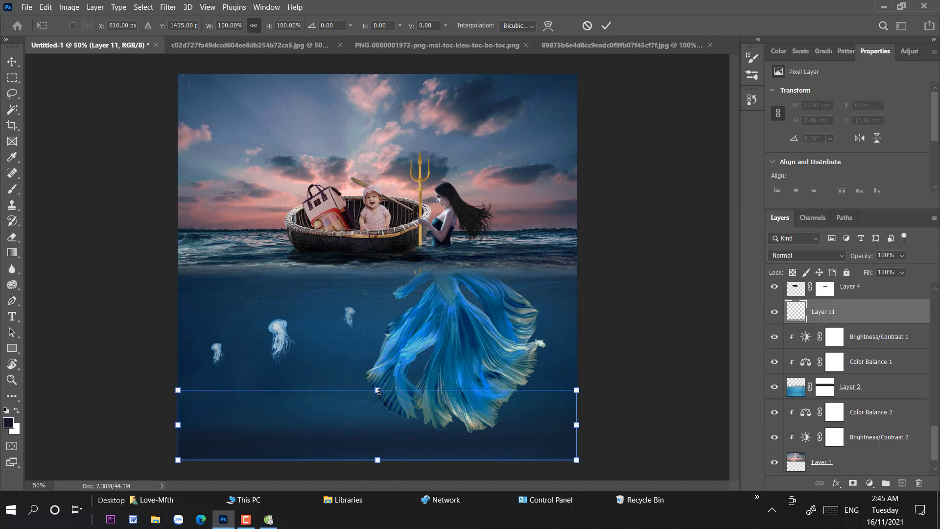
pyautogui.moveTo(377, 390); pyautogui.dragTo(377, 177)
pyautogui.moveTo(539, 430); pyautogui.dragTo(542, 459)
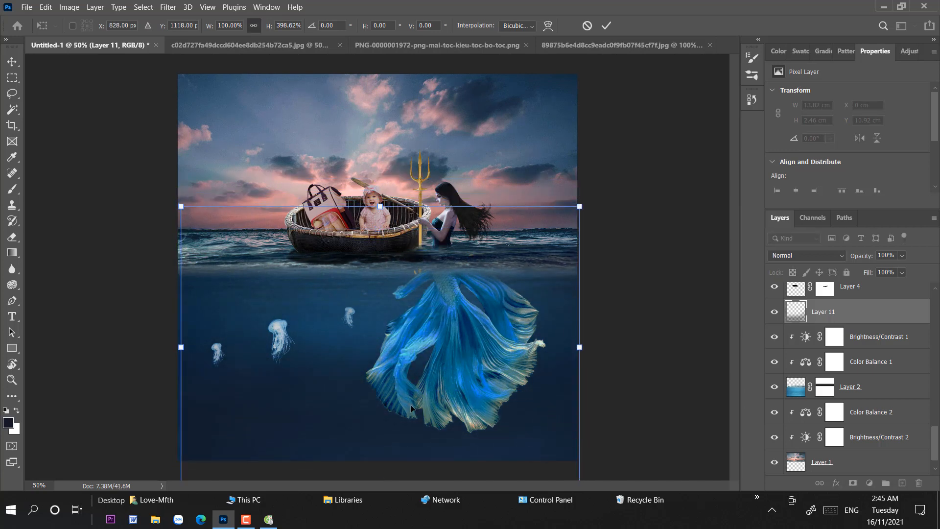
pyautogui.press('Return')
# Step: Shift the Layer 11 shading slightly left and widen it to 14.55 cm to cover the full width of the water
pyautogui.moveTo(530, 408); pyautogui.dragTo(520, 408)
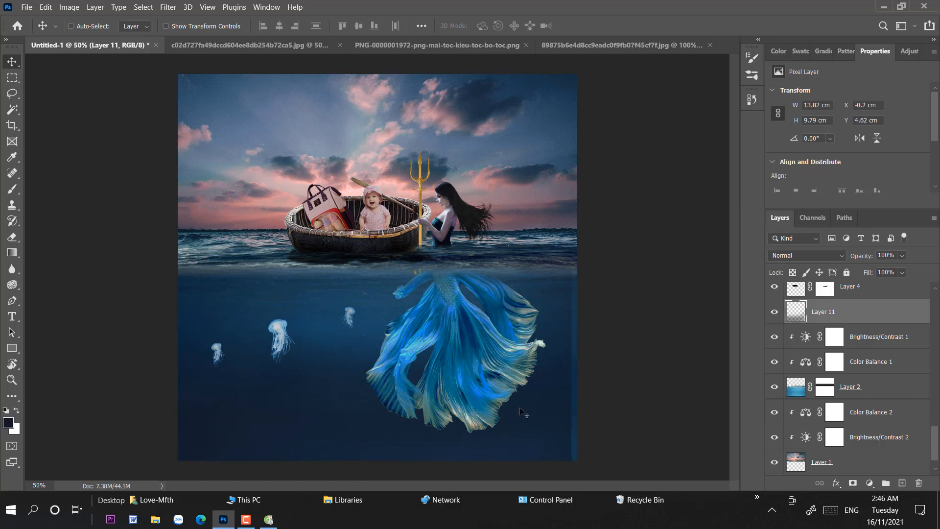
pyautogui.hotkey('ctrl', 't')
pyautogui.moveTo(572, 345); pyautogui.dragTo(591, 346)
pyautogui.press('Return')
pyautogui.moveTo(895, 269); pyautogui.dragTo(891, 269)
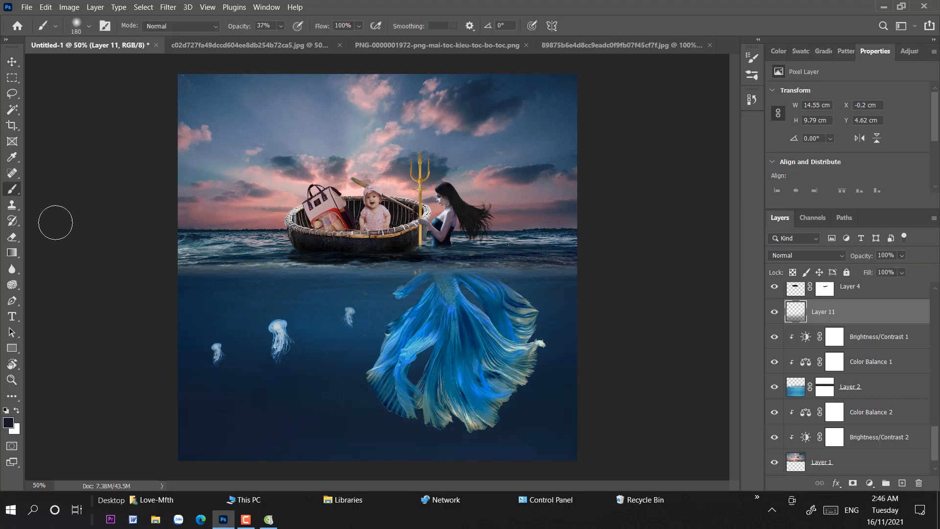
# Step: Lighten the Layer 11 shading in the water with a 369 px soft eraser at 26% opacity
pyautogui.click(12, 237)
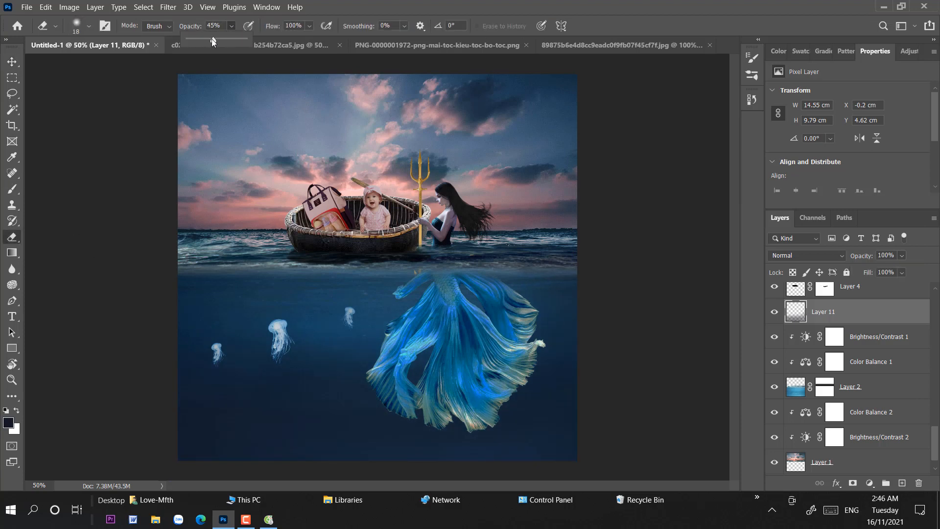
pyautogui.moveTo(211, 39); pyautogui.dragTo(201, 39)
pyautogui.rightClick(213, 201)
pyautogui.click(320, 234)
pyautogui.click(97, 298)
pyautogui.rightClick(225, 254)
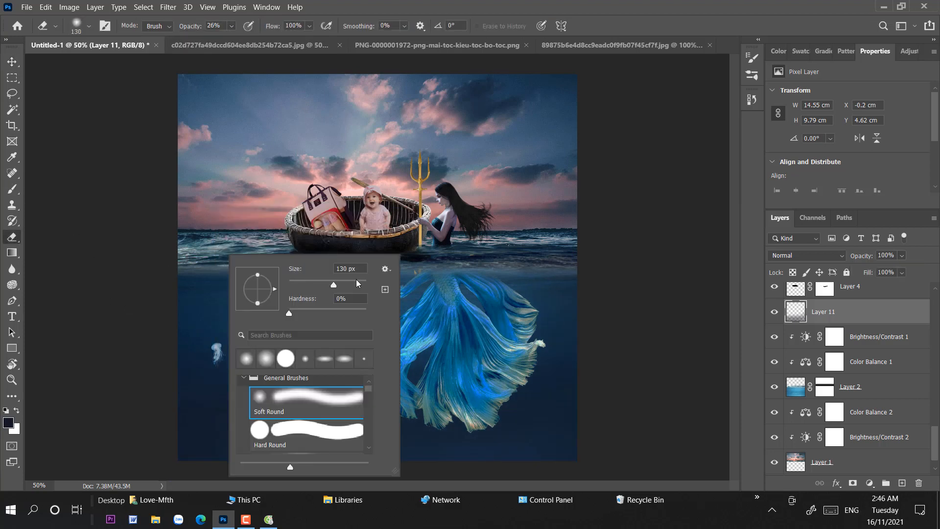
pyautogui.click(357, 284)
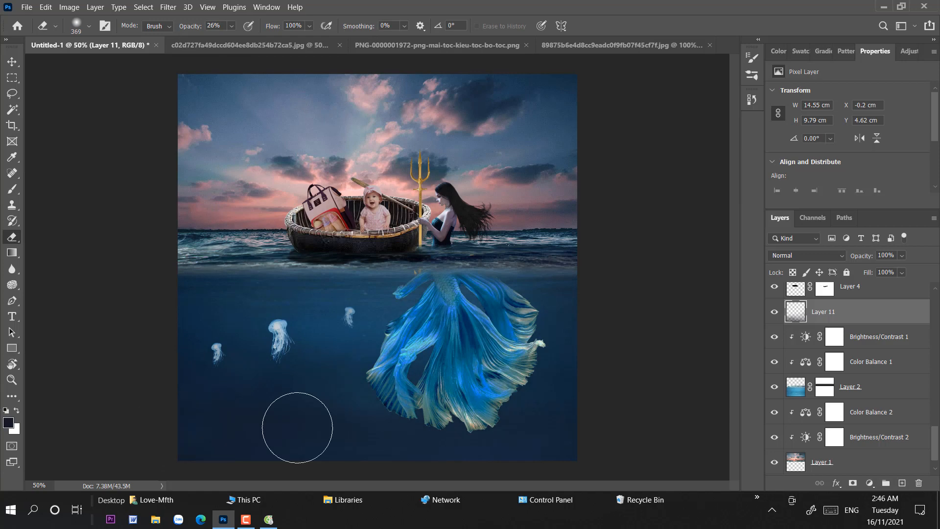
# Step: Add a layer above the mermaid tail's Color Balance 4 adjustment and load the tail's outline as a selection
pyautogui.click(12, 62)
pyautogui.click(456, 337)
pyautogui.click(871, 371)
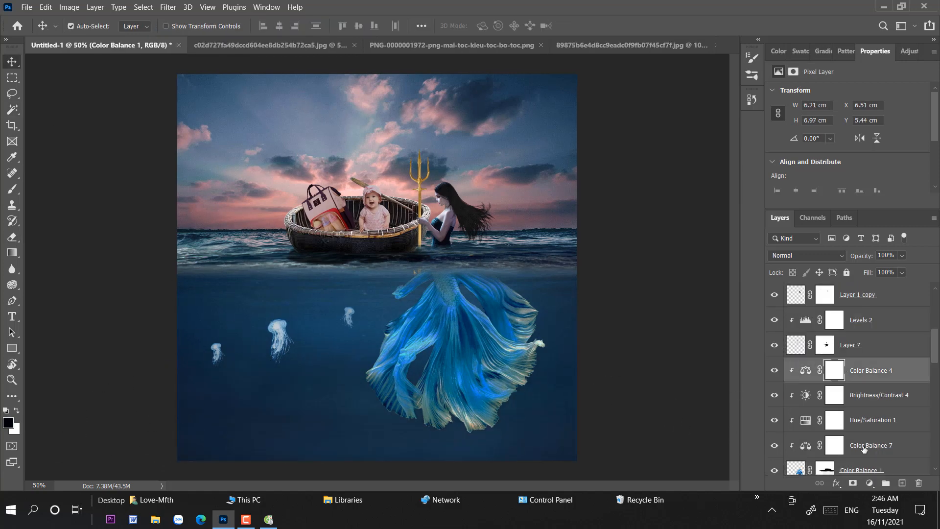
pyautogui.click(902, 483)
pyautogui.scroll(-2, 779, 393)
pyautogui.keyDown('ctrl'); pyautogui.click(796, 444); pyautogui.keyUp('ctrl')
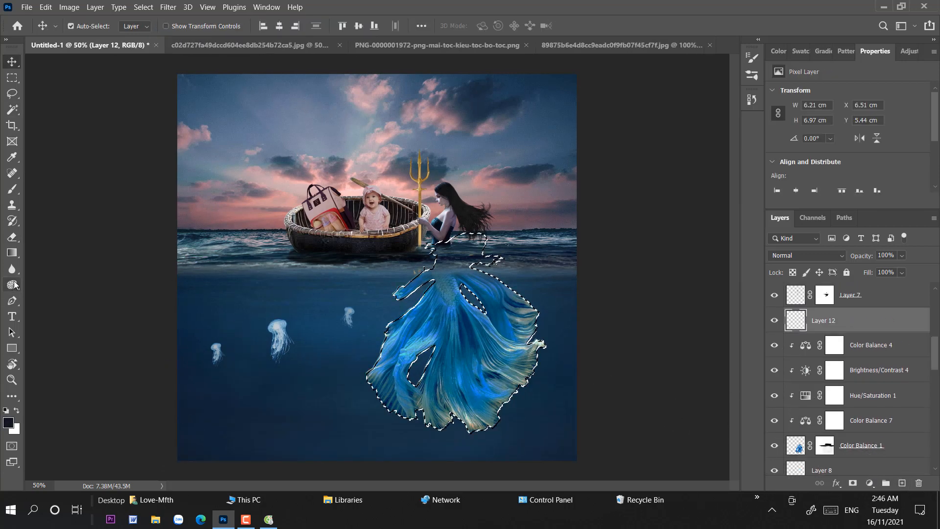
# Step: Darken the lower part of the tail on Layer 12 with a 180 px brush at 9% opacity, then deselect
pyautogui.click(12, 189)
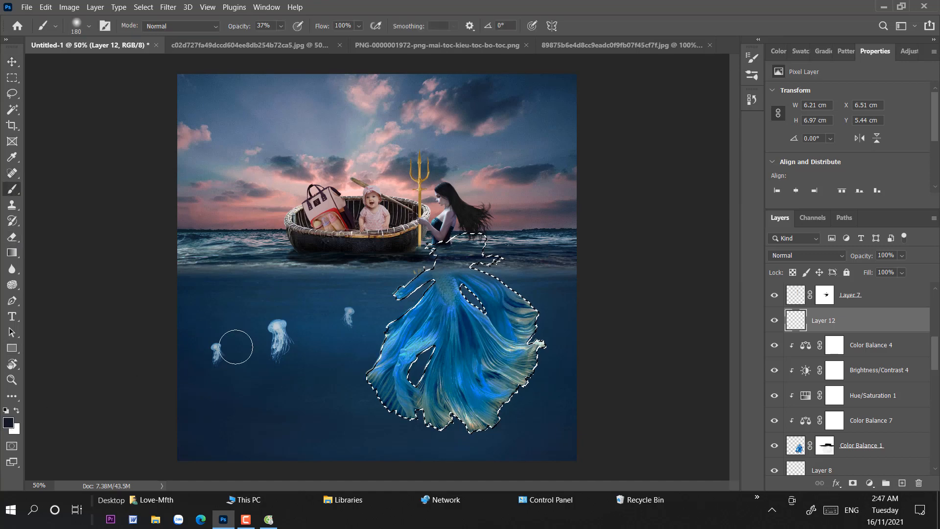
pyautogui.moveTo(281, 28); pyautogui.dragTo(265, 41)
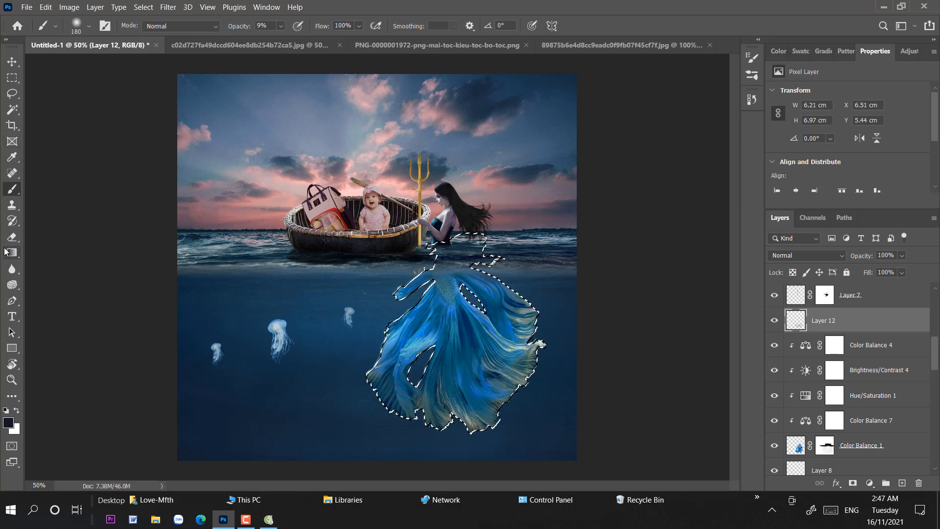
pyautogui.press('e')
pyautogui.press('v')
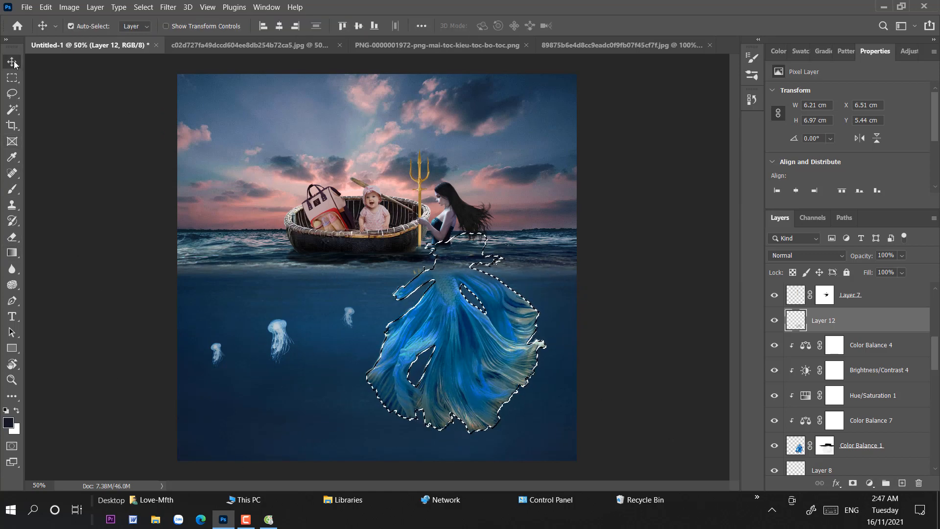
pyautogui.hotkey('ctrl', 'd')
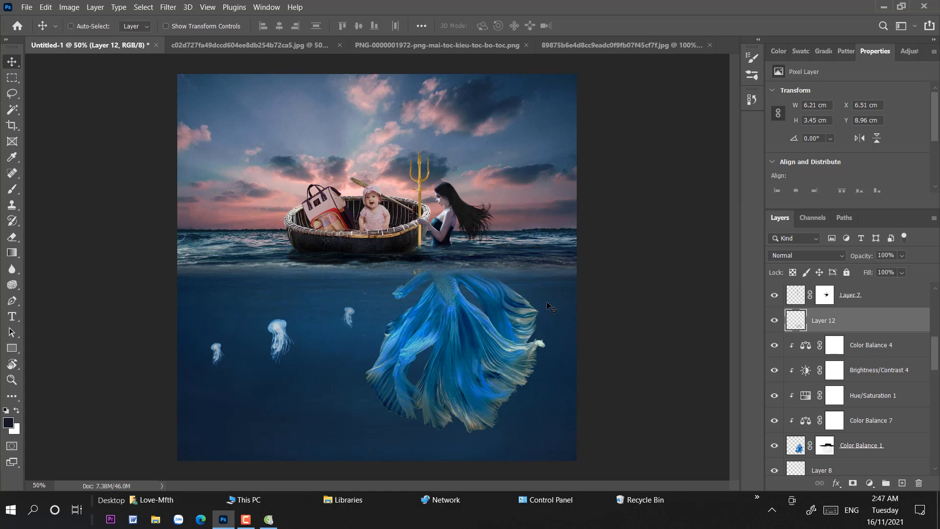
# Step: Paint black over the baby on the Brightness/Contrast 3 mask with a 45 px soft brush at 100% opacity
pyautogui.hotkey('ctrl', '+')
pyautogui.hotkey('ctrl', '+')
pyautogui.hotkey('ctrl', '+')
pyautogui.moveTo(537, 371); pyautogui.dragTo(515, 237)
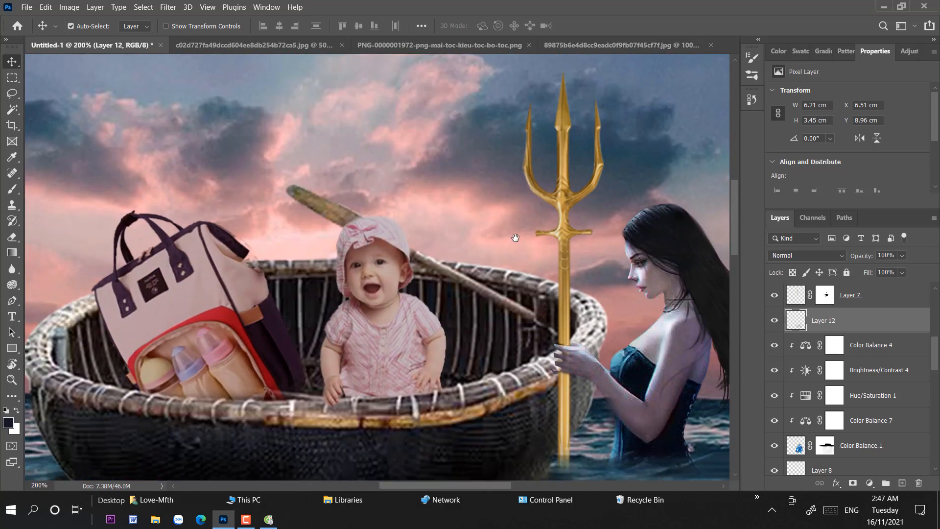
pyautogui.click(390, 237)
pyautogui.scroll(-4, 913, 411)
pyautogui.click(828, 363)
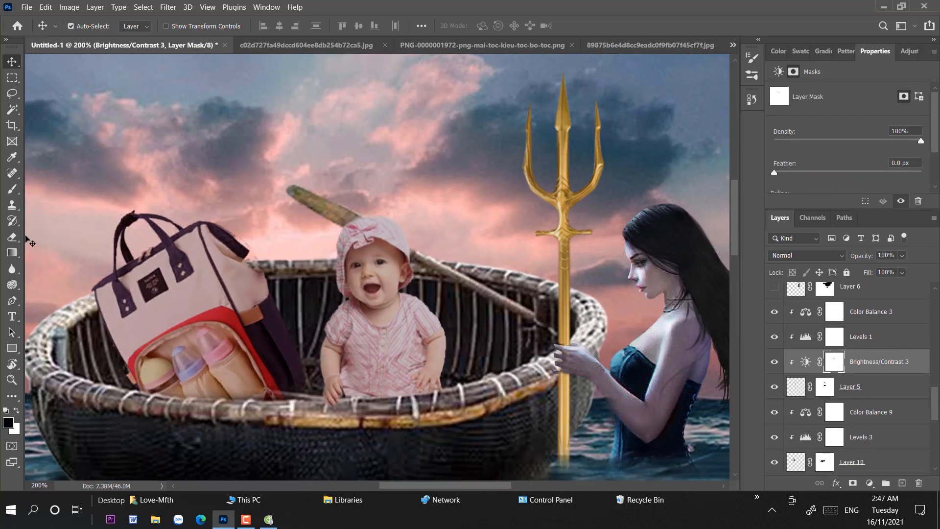
pyautogui.click(12, 189)
pyautogui.rightClick(460, 242)
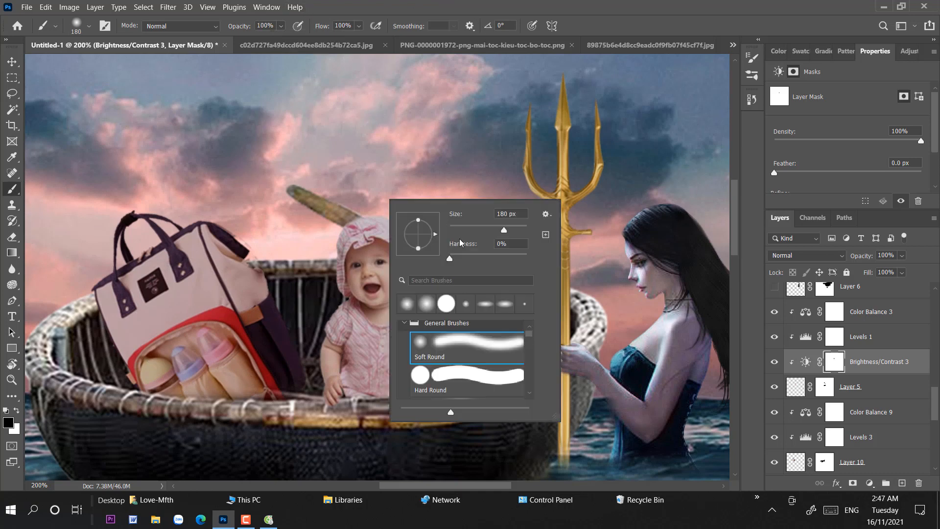
pyautogui.click(370, 276)
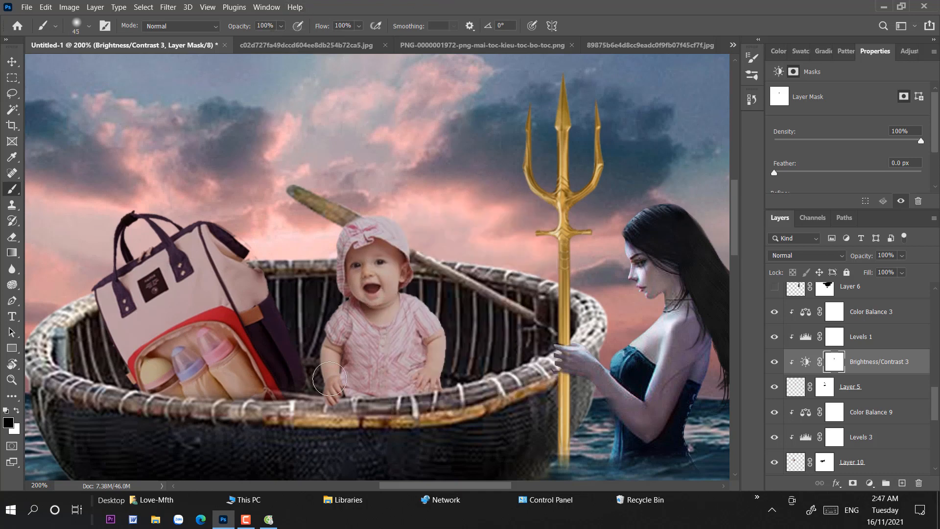
# Step: Paint black over the baby on the Levels 1 mask with the 45 px brush at 27% opacity
pyautogui.hotkey('alt', ']')
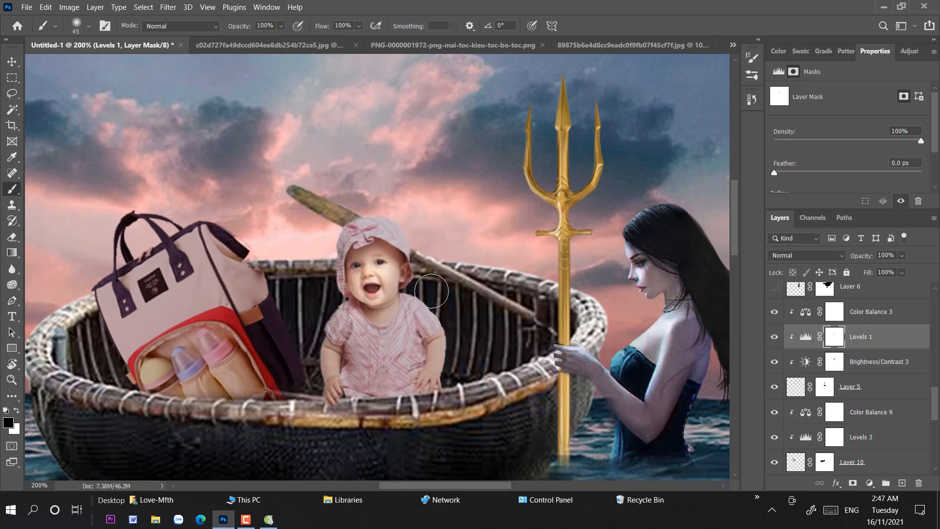
pyautogui.rightClick(527, 309)
pyautogui.click(280, 26)
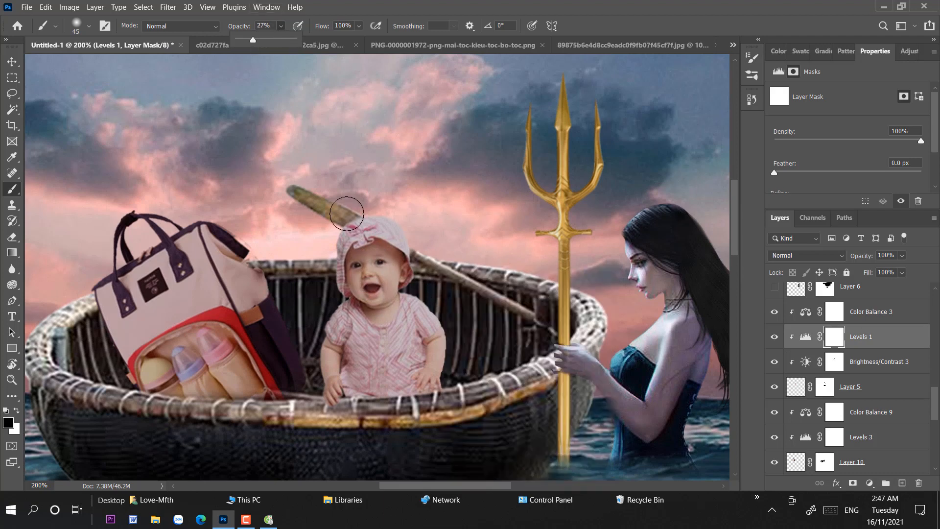
pyautogui.click(347, 214)
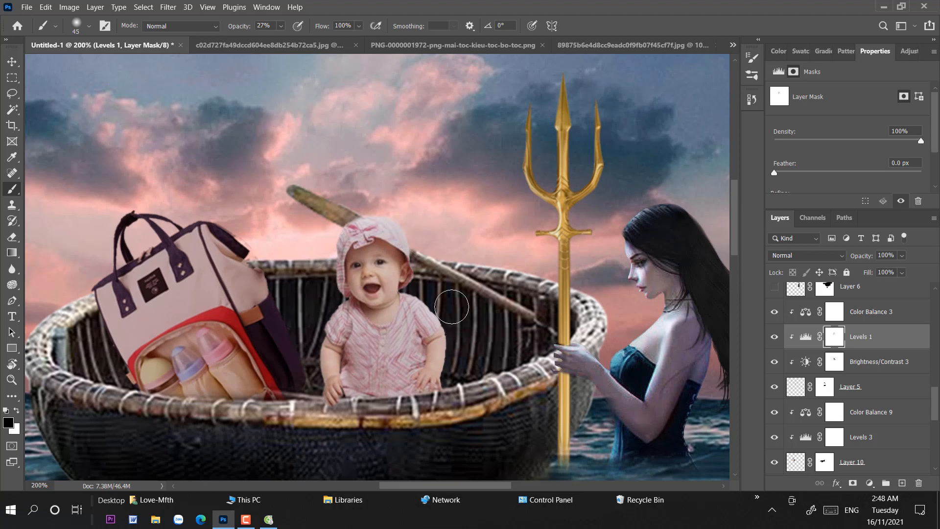
# Step: Add a layer directly above Layer 6 and fill the outline of Layer 6 copy's woman with the dark foreground colour
pyautogui.scroll(-5, 203, 185)
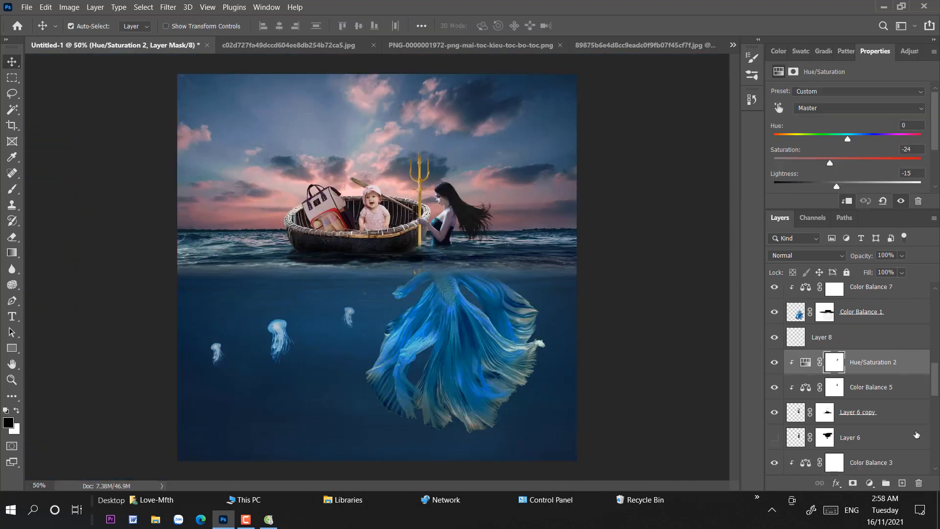
pyautogui.click(863, 437)
pyautogui.click(900, 483)
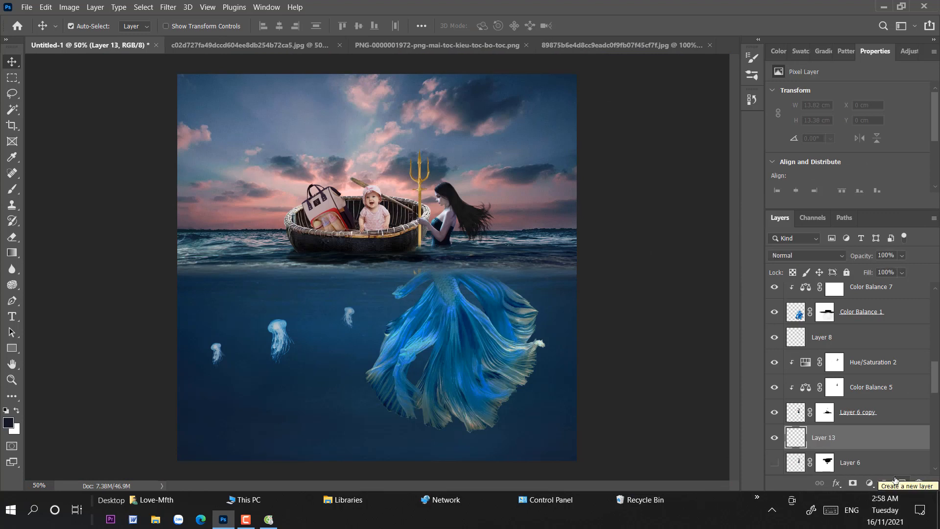
pyautogui.keyDown('ctrl'); pyautogui.click(795, 412); pyautogui.keyUp('ctrl')
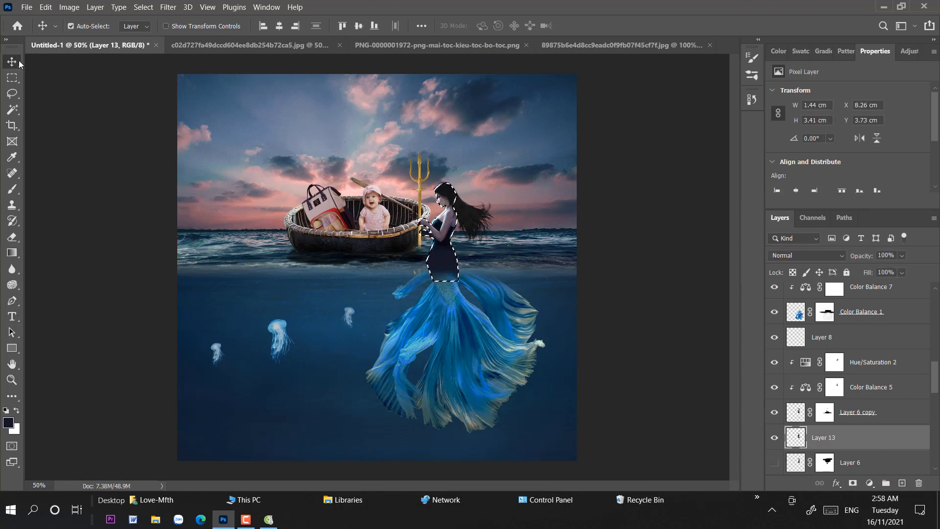
# Step: Flip the dark silhouette on Layer 13 vertically and scale it to 78.24% by 63.03%, placing it beneath the woman's torso
pyautogui.hotkey('ctrl', 't')
pyautogui.moveTo(438, 181); pyautogui.dragTo(438, 405)
pyautogui.rightClick(452, 343)
pyautogui.click(478, 324)
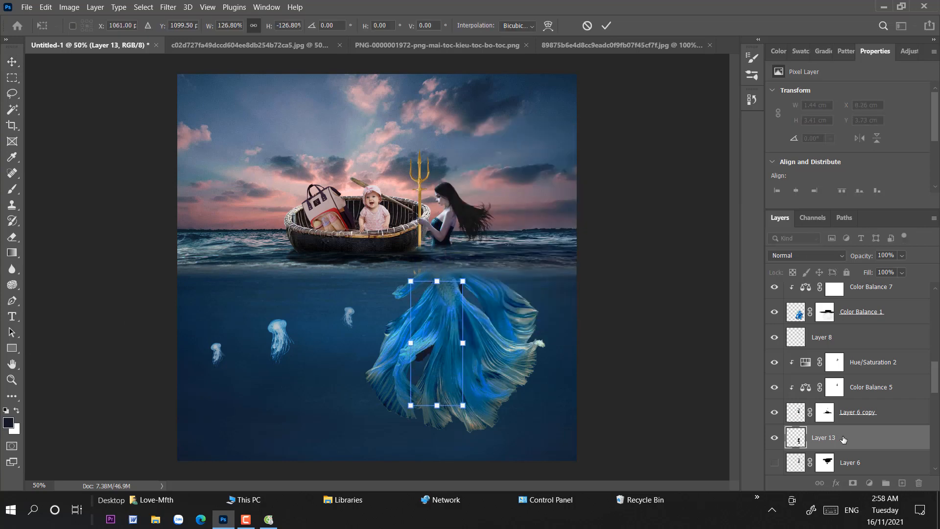
pyautogui.moveTo(441, 328); pyautogui.dragTo(437, 296)
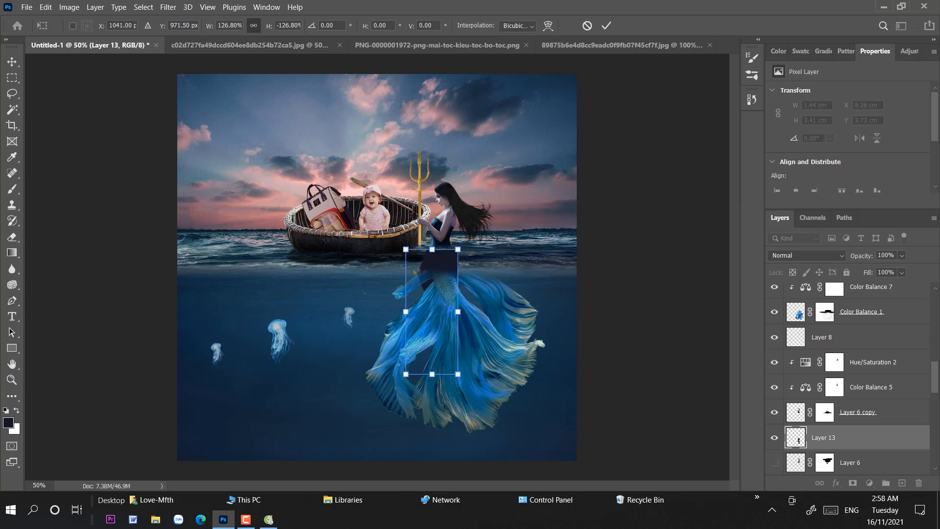
pyautogui.moveTo(457, 374); pyautogui.dragTo(452, 274)
# Step: Apply the silhouette's transform and soften its edges with an 80 px eraser at 26% opacity
pyautogui.click(13, 237)
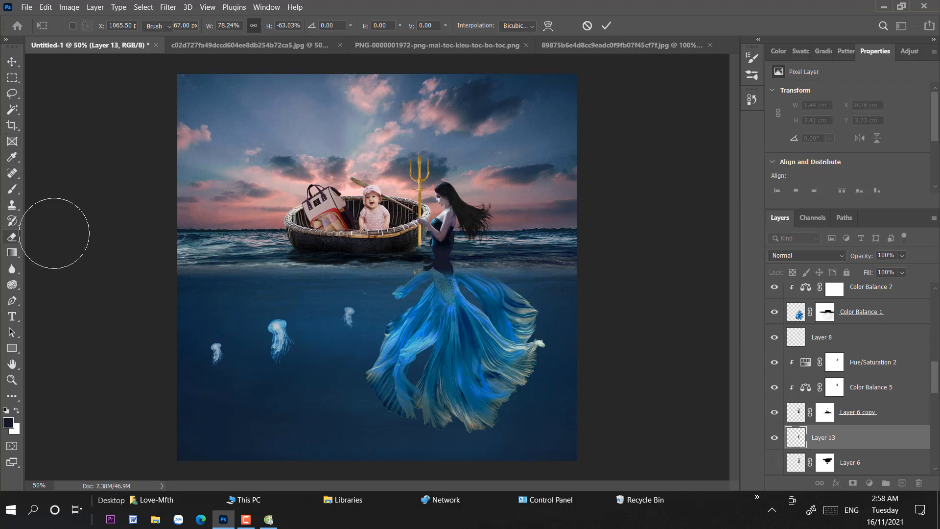
pyautogui.rightClick(473, 221)
pyautogui.write('80')
pyautogui.press('Return')
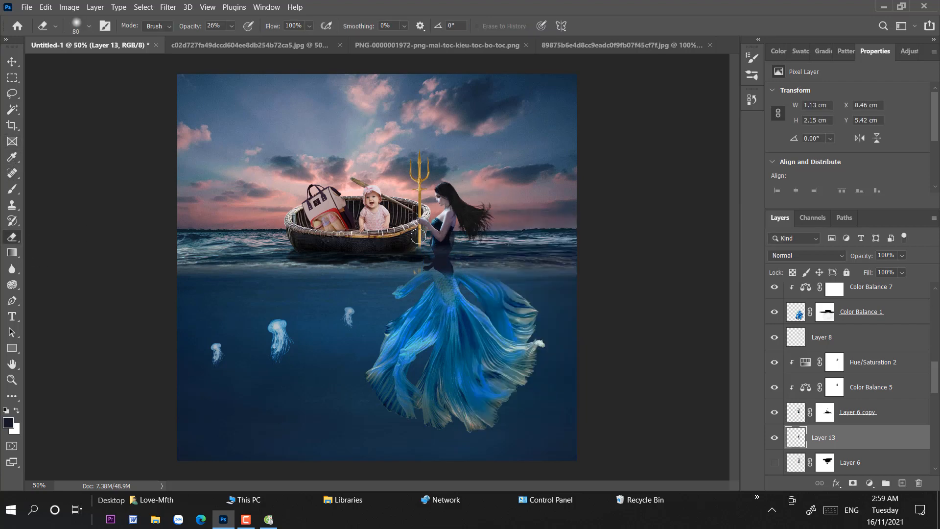
# Step: Move the Layer 13 silhouette slightly up against the woman's waist
pyautogui.click(13, 62)
pyautogui.moveTo(448, 263); pyautogui.dragTo(251, 319)
pyautogui.hotkey('ctrl', '+')
pyautogui.hotkey('ctrl', '+')
pyautogui.hotkey('ctrl', '+')
pyautogui.hotkey('ctrl', '+')
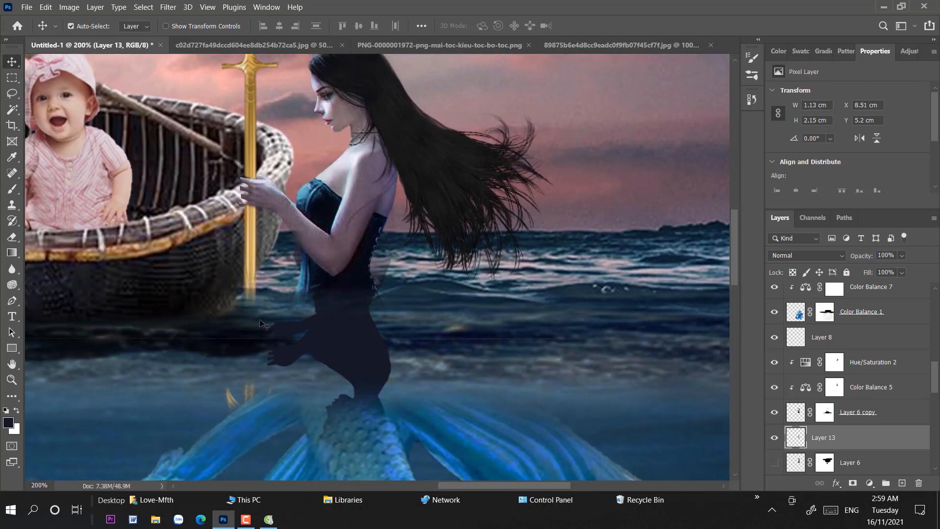
# Step: Apply a 3.4 px Gaussian Blur to the Layer 13 silhouette and lower the layer's opacity to 86%
pyautogui.click(168, 7)
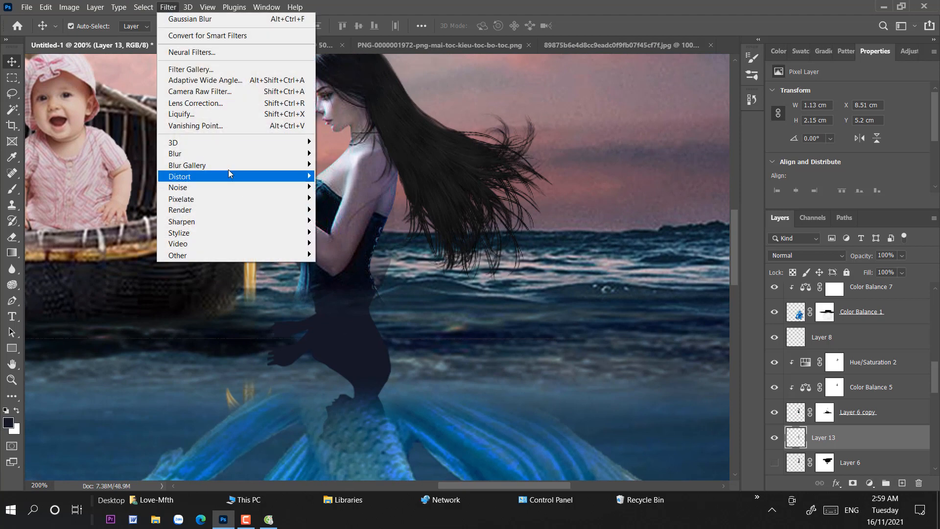
pyautogui.moveTo(264, 155)
pyautogui.click(348, 200)
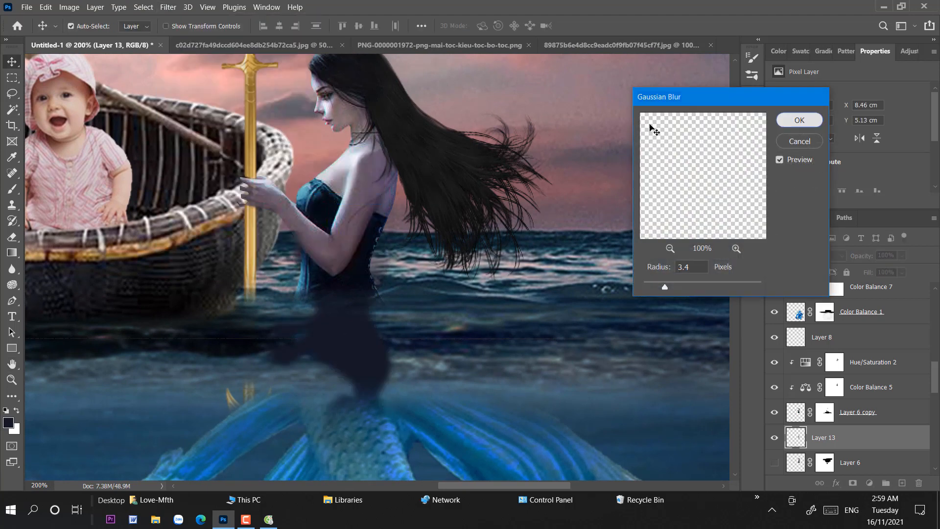
pyautogui.click(798, 122)
pyautogui.moveTo(913, 268); pyautogui.dragTo(907, 272)
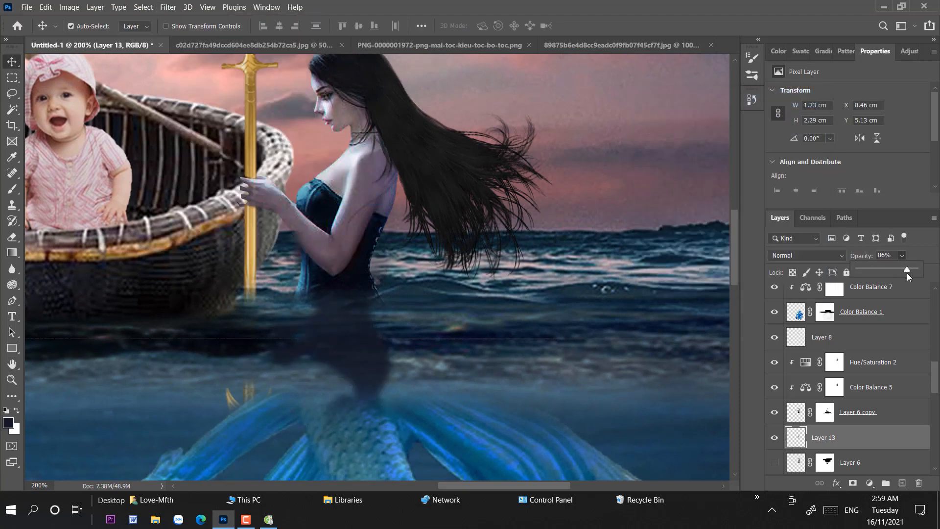
# Step: Reposition the Layer 13 silhouette beneath the woman's waist and transform it to about 1.34 cm wide by 2.02 cm high
pyautogui.moveTo(345, 325); pyautogui.dragTo(337, 351)
pyautogui.hotkey('ctrl', 't')
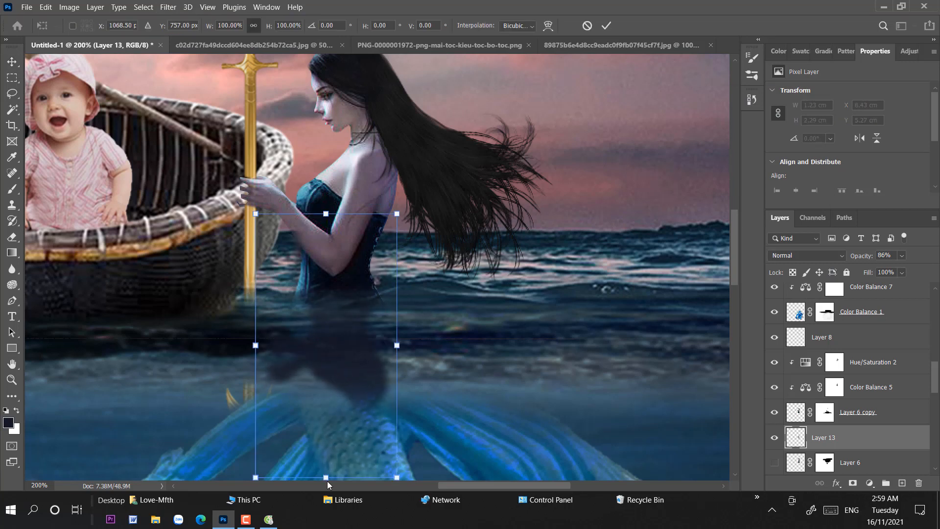
pyautogui.moveTo(326, 480); pyautogui.dragTo(325, 429)
pyautogui.moveTo(348, 396)
pyautogui.mouseDown()
pyautogui.moveTo(342, 388)
pyautogui.moveTo(350, 389)
pyautogui.mouseUp()
pyautogui.moveTo(398, 315); pyautogui.dragTo(391, 335)
pyautogui.press('Return')
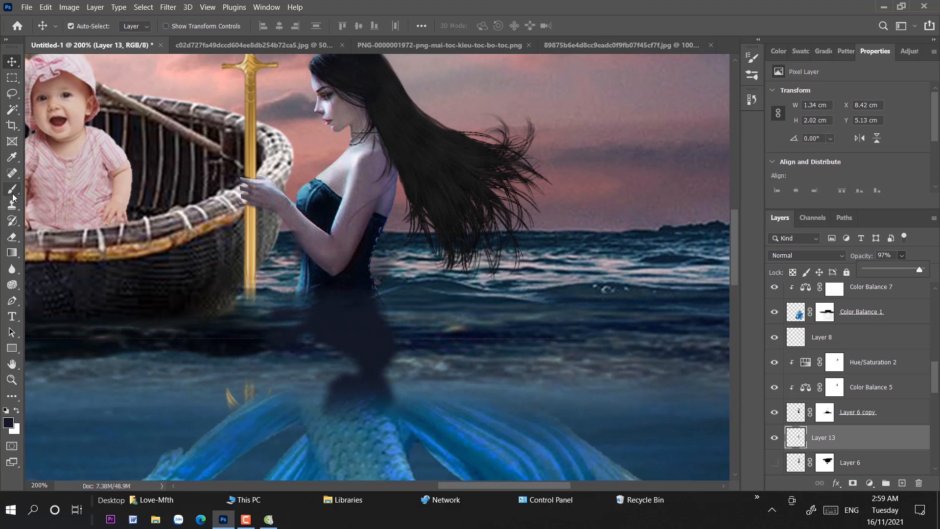
# Step: Add a layer mask to Layer 13 and hide the silhouette's lower part with a 45 px black brush at 100% opacity
pyautogui.click(853, 483)
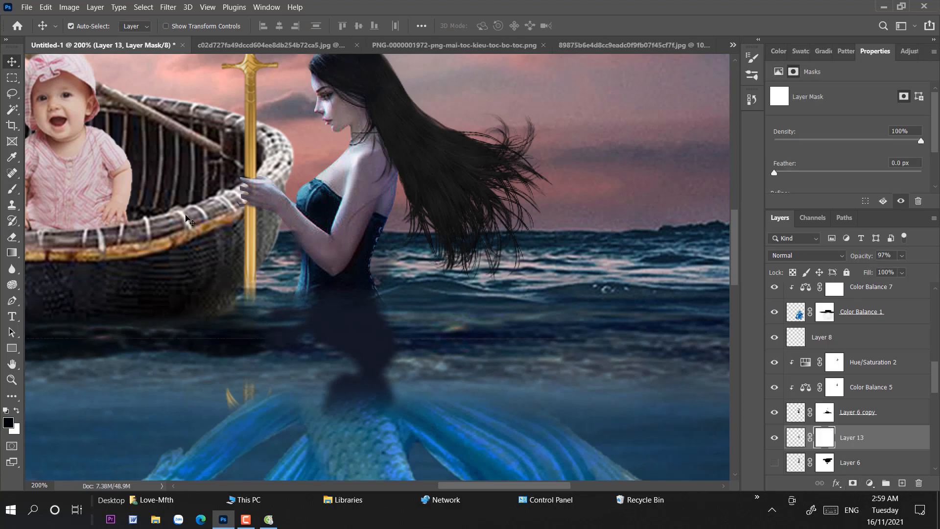
pyautogui.press('b')
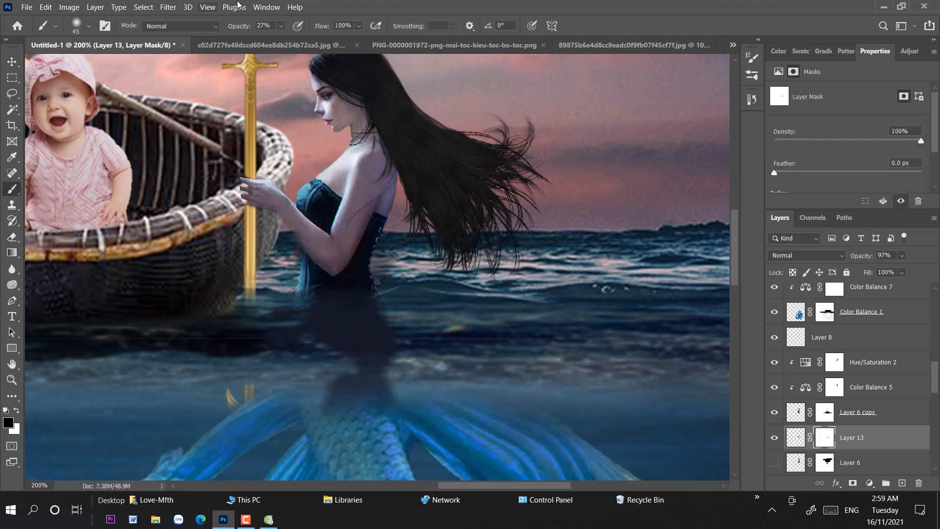
pyautogui.click(281, 26)
pyautogui.moveTo(403, 397)
pyautogui.mouseDown()
pyautogui.moveTo(304, 374)
pyautogui.moveTo(417, 364)
pyautogui.moveTo(376, 365)
pyautogui.mouseUp()
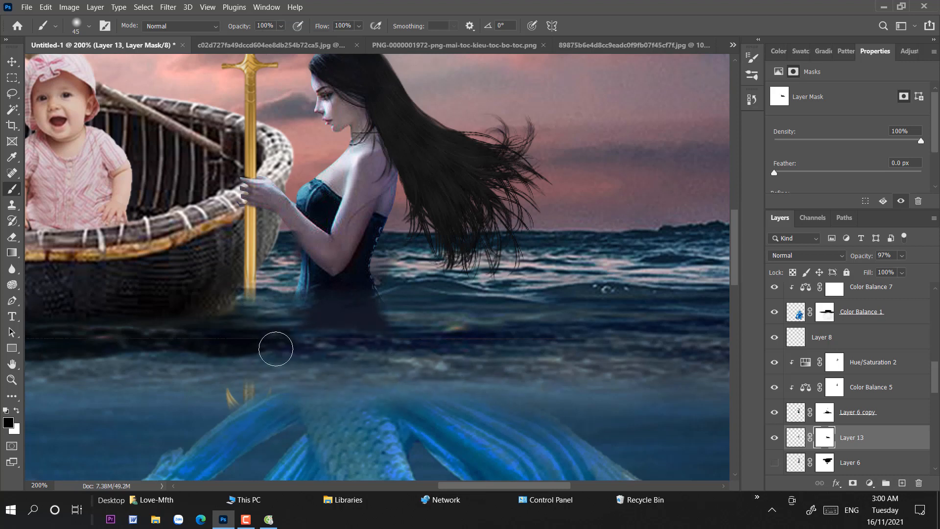
# Step: Blend the mask around the silhouette's remaining edge with a flattened 28 px soft brush at 43% and 17% opacity
pyautogui.rightClick(387, 328)
pyautogui.moveTo(282, 27); pyautogui.dragTo(263, 46)
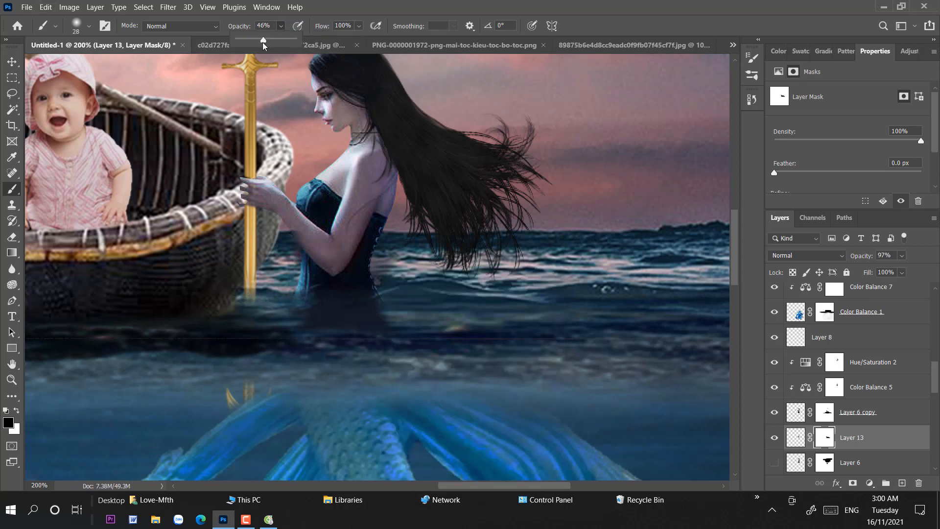
pyautogui.rightClick(446, 274)
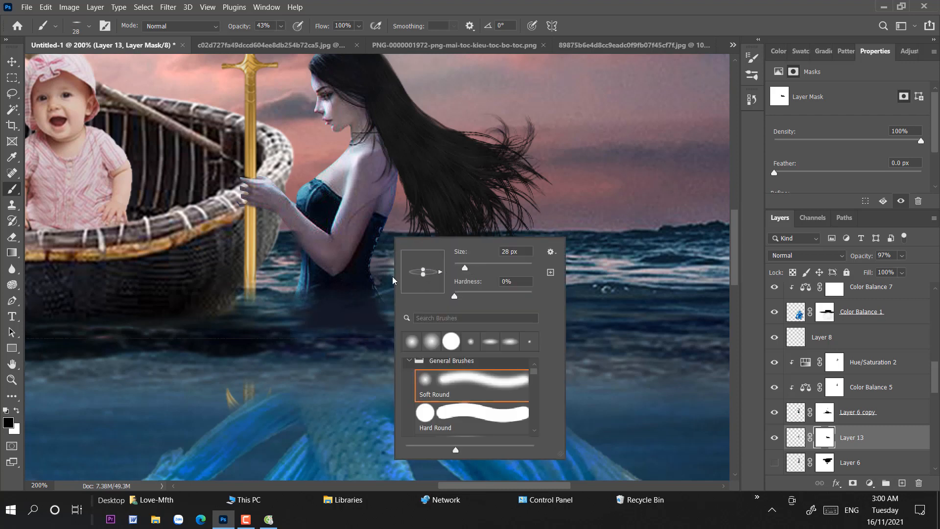
pyautogui.click(324, 325)
pyautogui.click(281, 26)
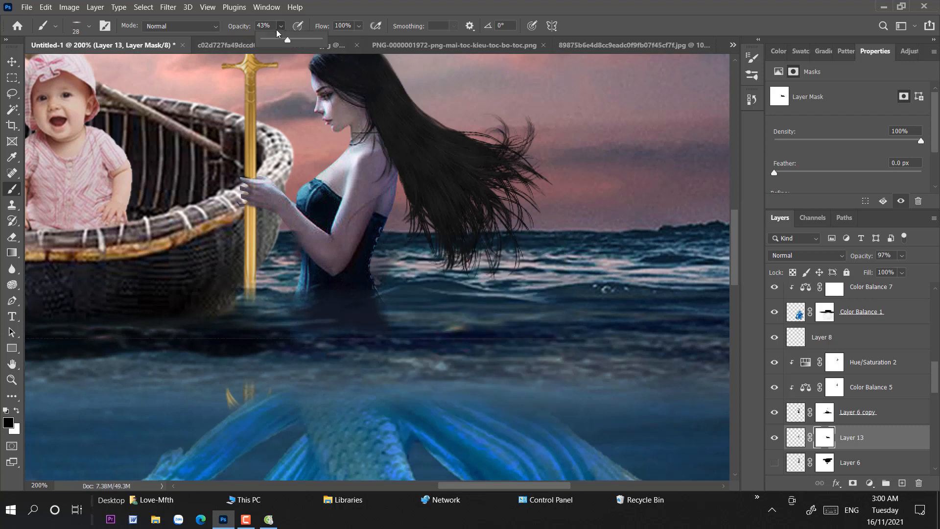
pyautogui.click(411, 336)
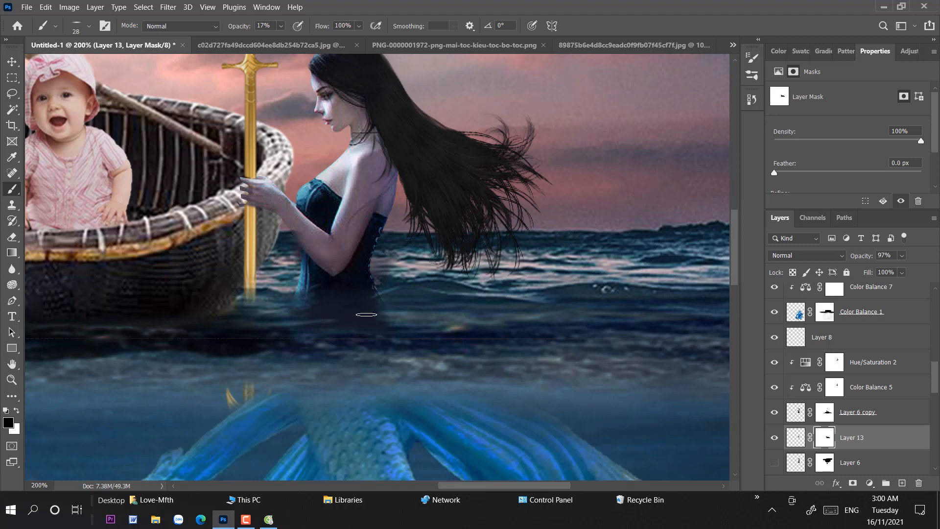
# Step: Raise the opacity of Layer 13 to 100%
pyautogui.click(12, 61)
pyautogui.hotkey('ctrl', '-')
pyautogui.hotkey('ctrl', '-')
pyautogui.hotkey('ctrl', '-')
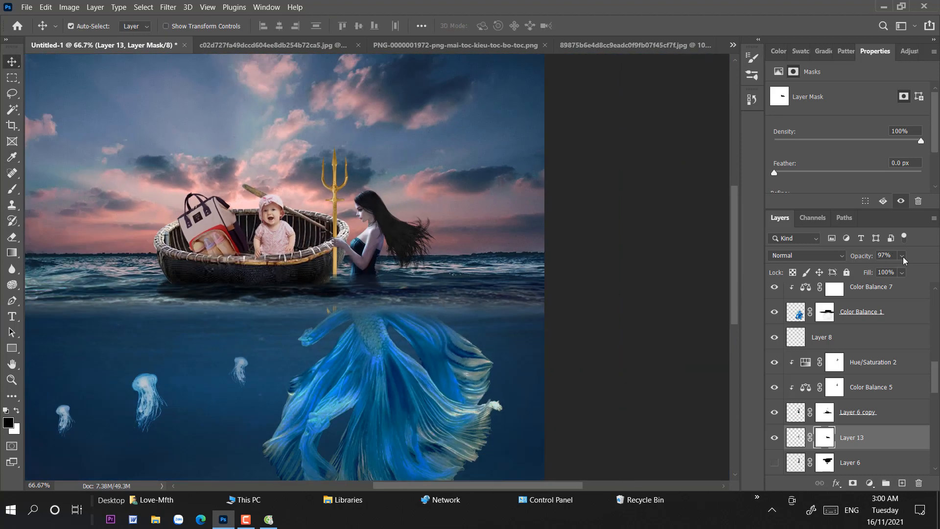
pyautogui.moveTo(902, 255); pyautogui.dragTo(921, 289)
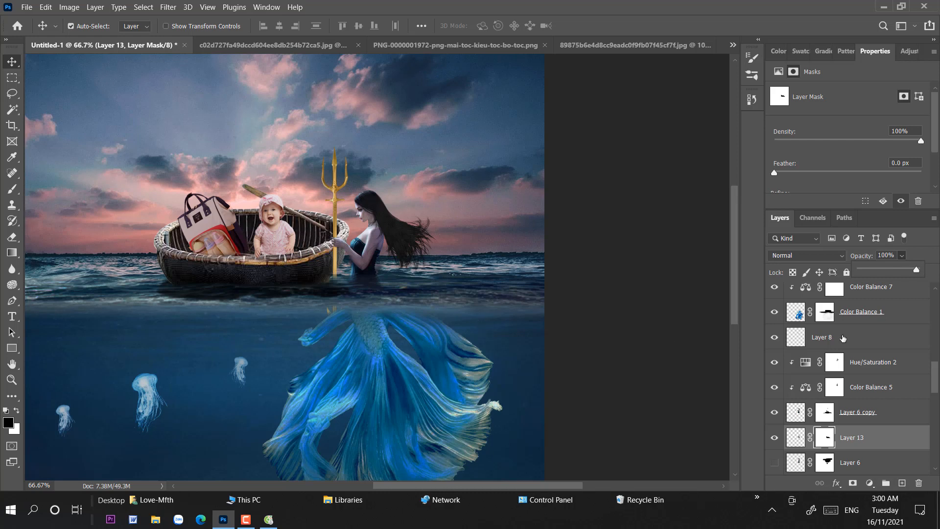
# Step: Paint dark shading on Layer 13's pixels over the water beside the woman's waist with a 28 px brush at 100% opacity
pyautogui.click(16, 410)
pyautogui.click(12, 189)
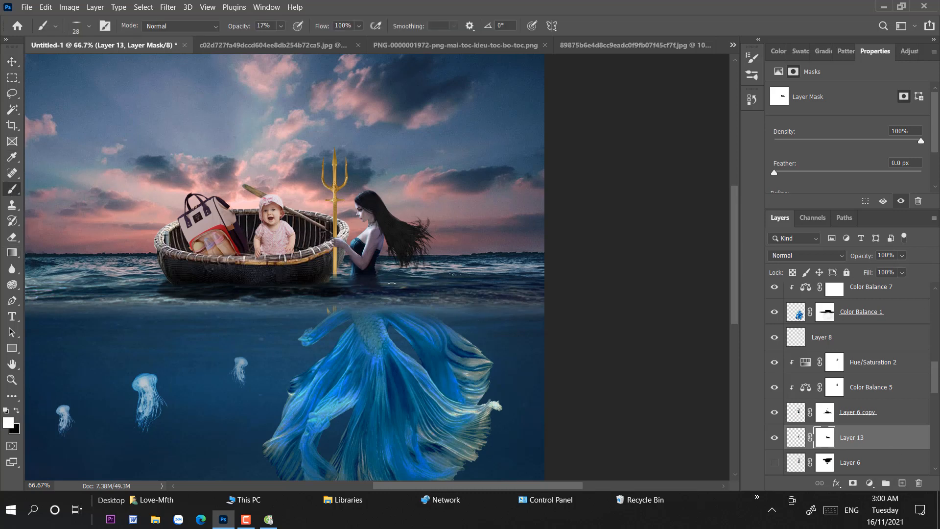
pyautogui.hotkey('ctrl', '+')
pyautogui.hotkey('ctrl', '+')
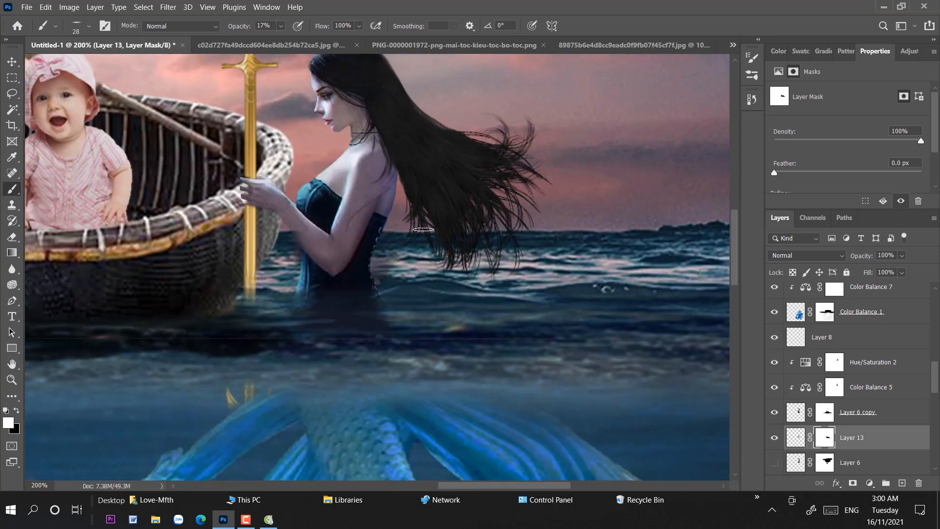
pyautogui.click(795, 437)
pyautogui.press('x')
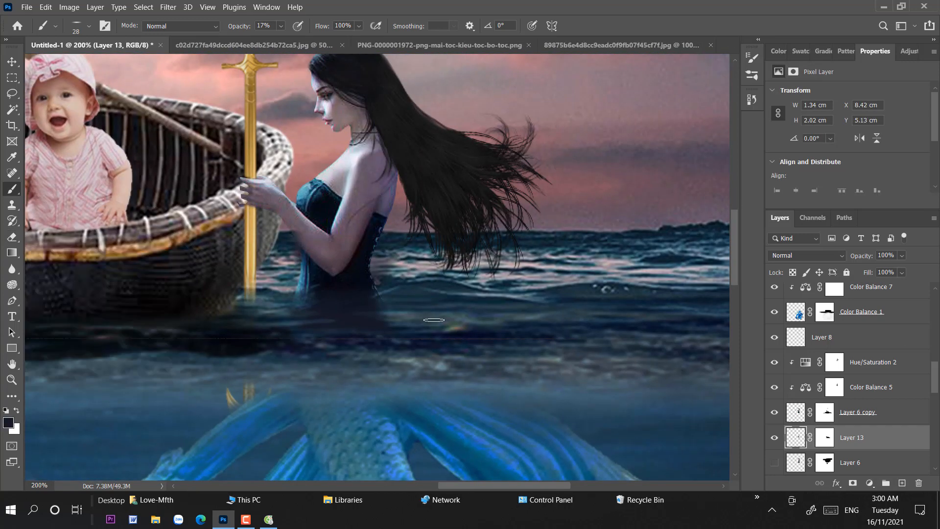
pyautogui.moveTo(281, 26); pyautogui.dragTo(331, 40)
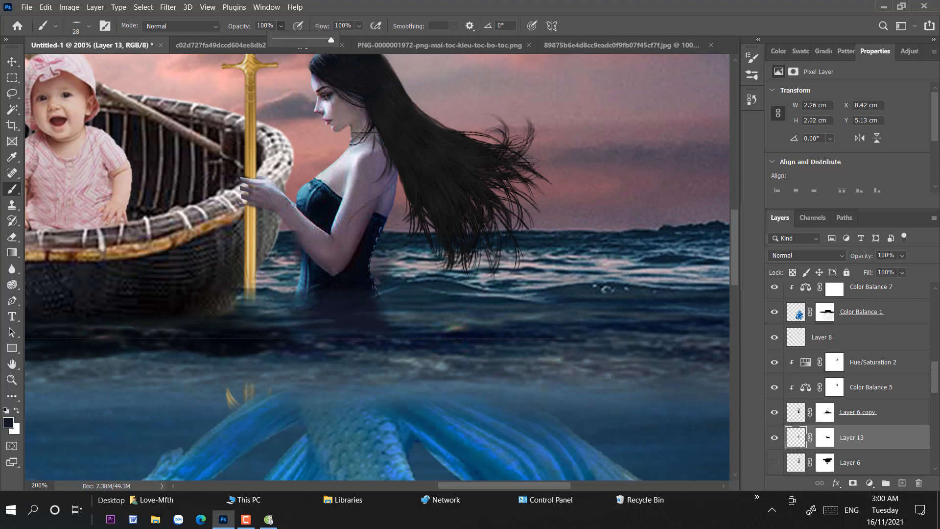
pyautogui.moveTo(465, 307); pyautogui.dragTo(487, 308)
# Step: Extend the dark shading farther across the water behind the woman with the brush at 58% opacity
pyautogui.moveTo(280, 27); pyautogui.dragTo(270, 38)
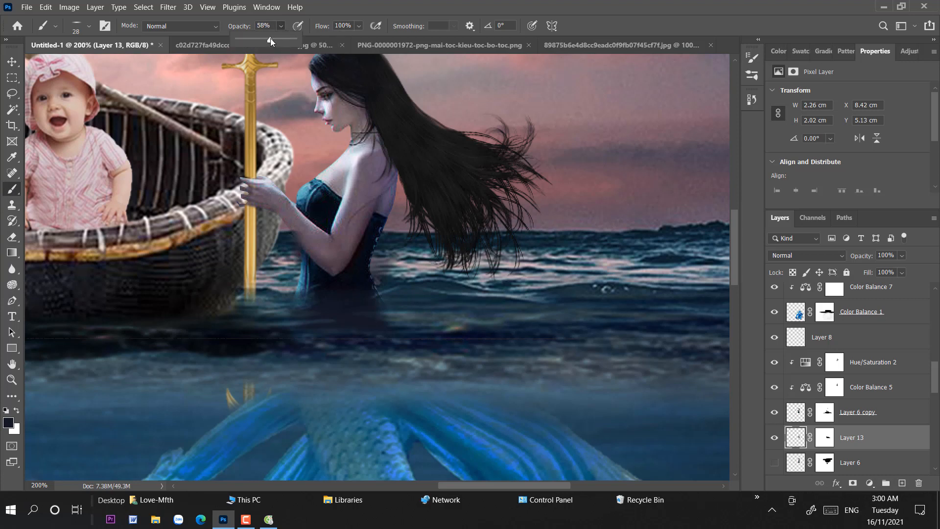
pyautogui.moveTo(455, 320)
pyautogui.mouseDown()
pyautogui.moveTo(516, 327)
pyautogui.moveTo(469, 310)
pyautogui.moveTo(423, 311)
pyautogui.moveTo(462, 321)
pyautogui.moveTo(472, 313)
pyautogui.moveTo(438, 326)
pyautogui.moveTo(473, 327)
pyautogui.moveTo(412, 306)
pyautogui.mouseUp()
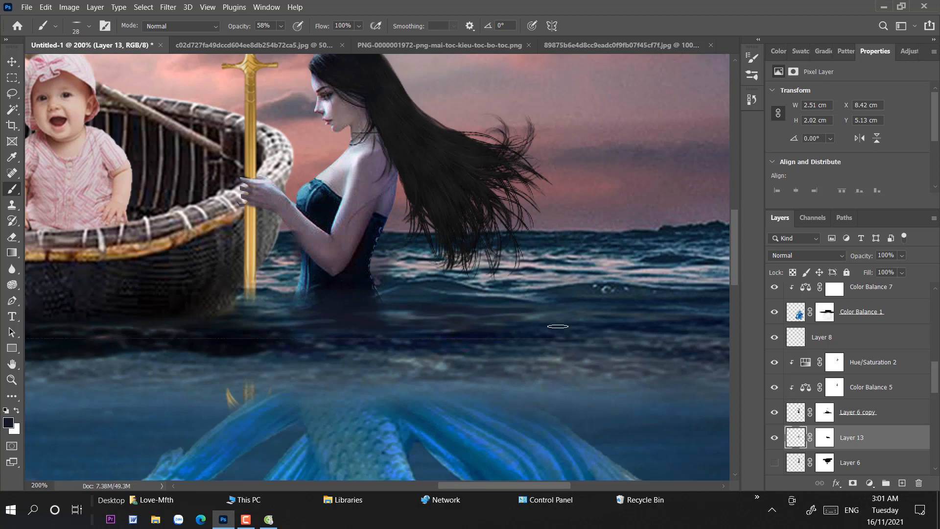
pyautogui.moveTo(532, 320)
pyautogui.mouseDown()
pyautogui.moveTo(512, 321)
pyautogui.moveTo(491, 297)
pyautogui.mouseUp()
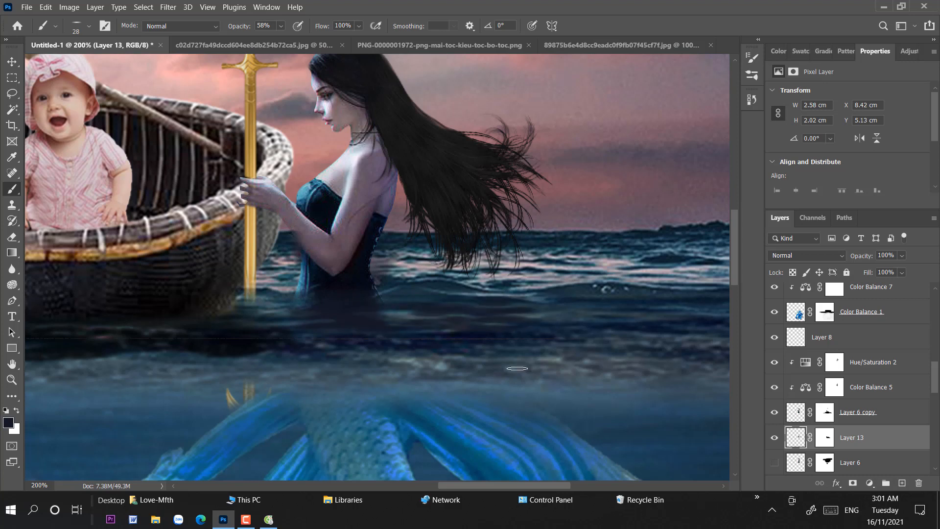
pyautogui.click(12, 61)
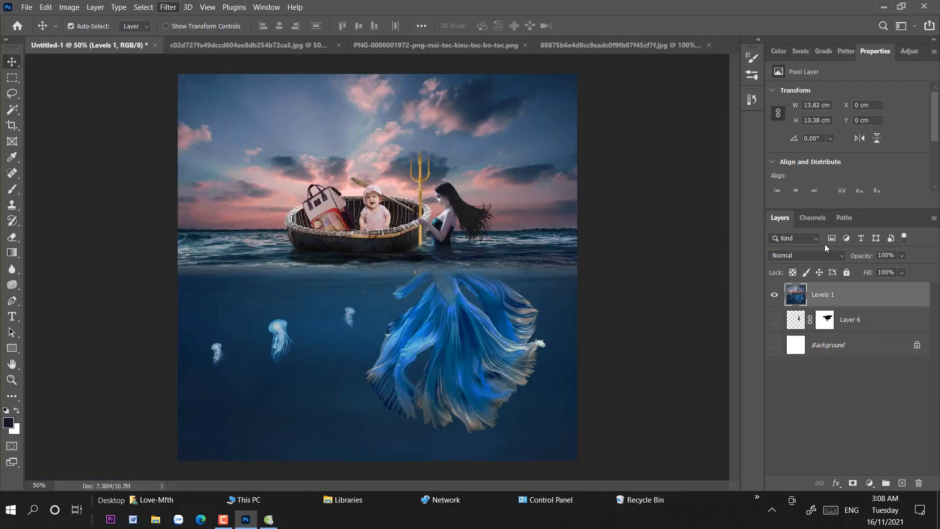
# Step: In the Camera Raw Filter, set Contrast +20, Highlights -32, Shadows +11, Whites -17, Blacks -12, Texture +18, Clarity +8 and Dehaze -5
pyautogui.hotkey('ctrl', 'shift', 'a')
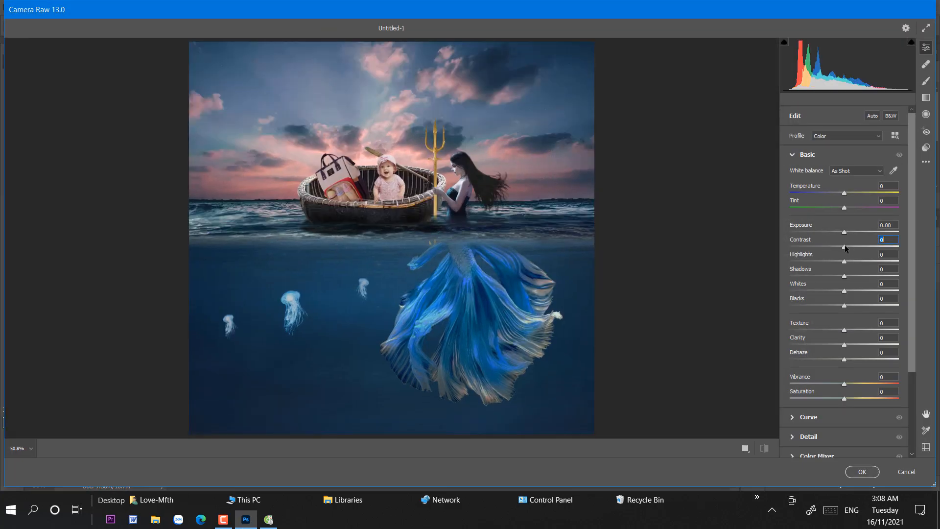
pyautogui.moveTo(845, 246); pyautogui.dragTo(840, 309)
pyautogui.click(845, 291)
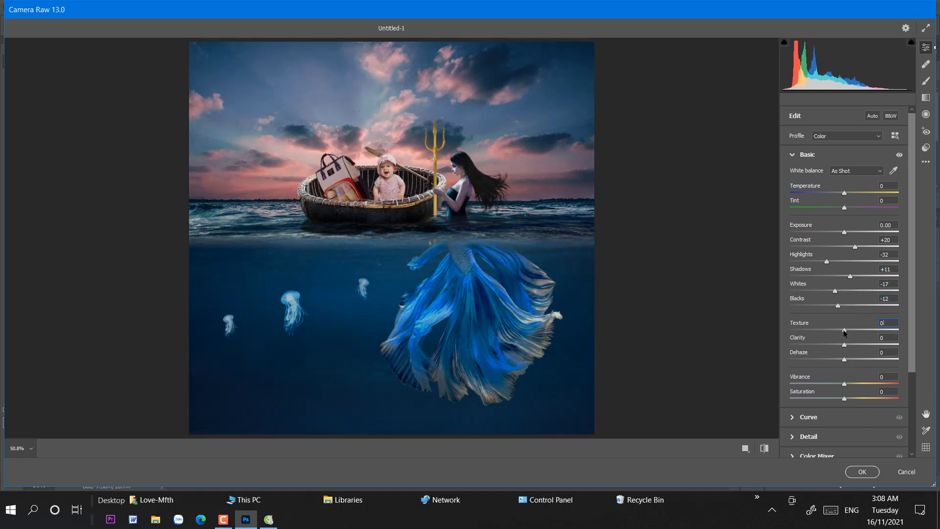
pyautogui.moveTo(844, 342); pyautogui.dragTo(841, 359)
# Step: Set the Color Mixer hues to Reds -41, Oranges -6, Yellows -45 and Greens -18, and apply the Camera Raw Filter
pyautogui.scroll(-5, 827, 254)
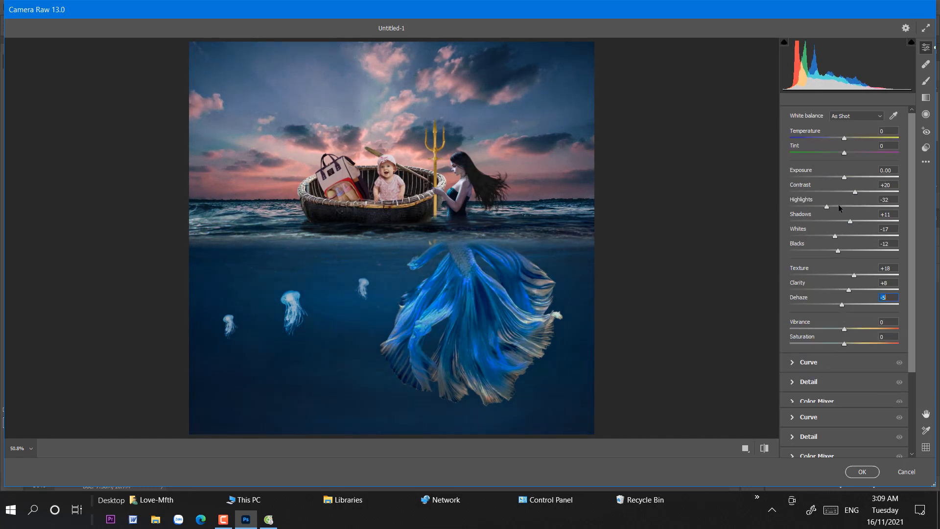
pyautogui.click(836, 348)
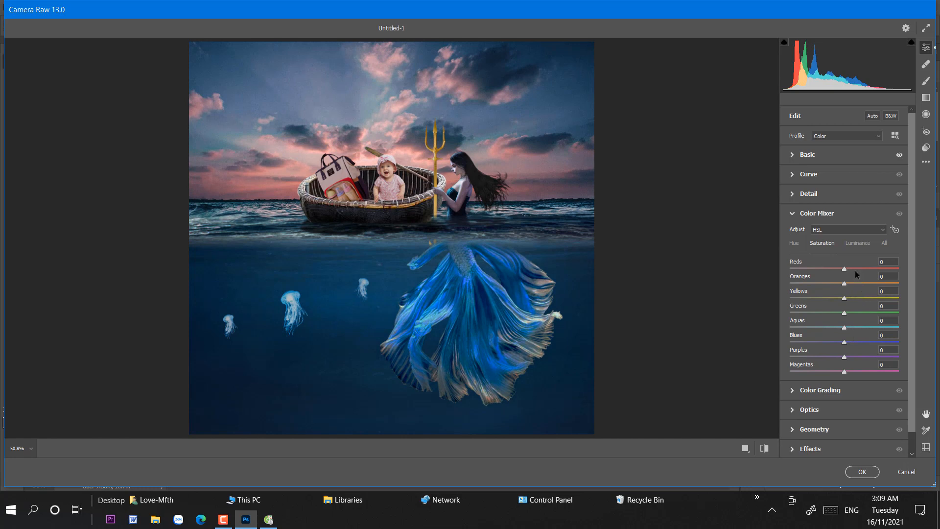
pyautogui.click(793, 243)
pyautogui.moveTo(842, 284); pyautogui.dragTo(822, 272)
pyautogui.moveTo(843, 312); pyautogui.dragTo(823, 315)
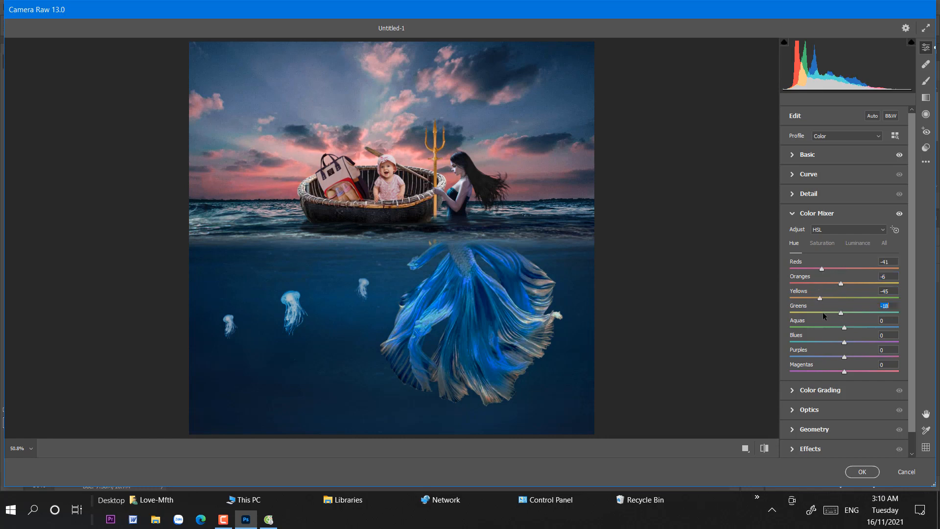
pyautogui.click(861, 471)
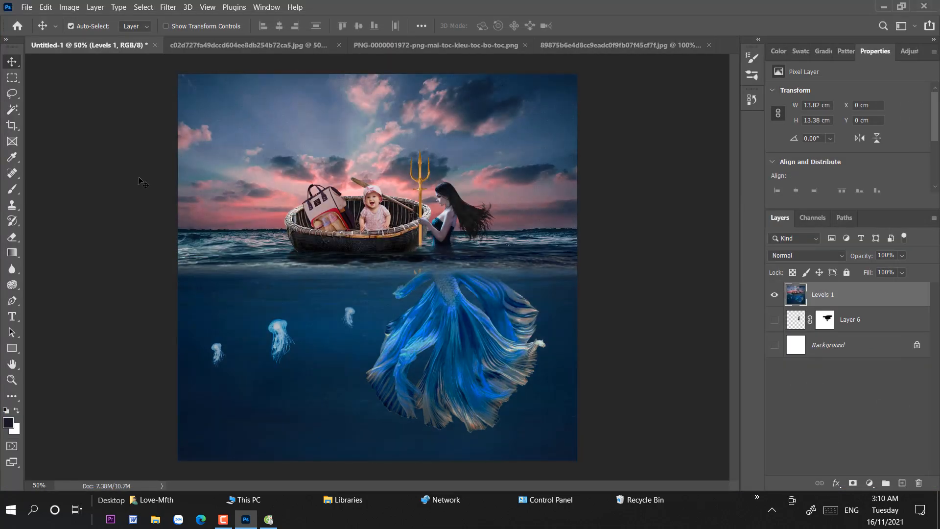